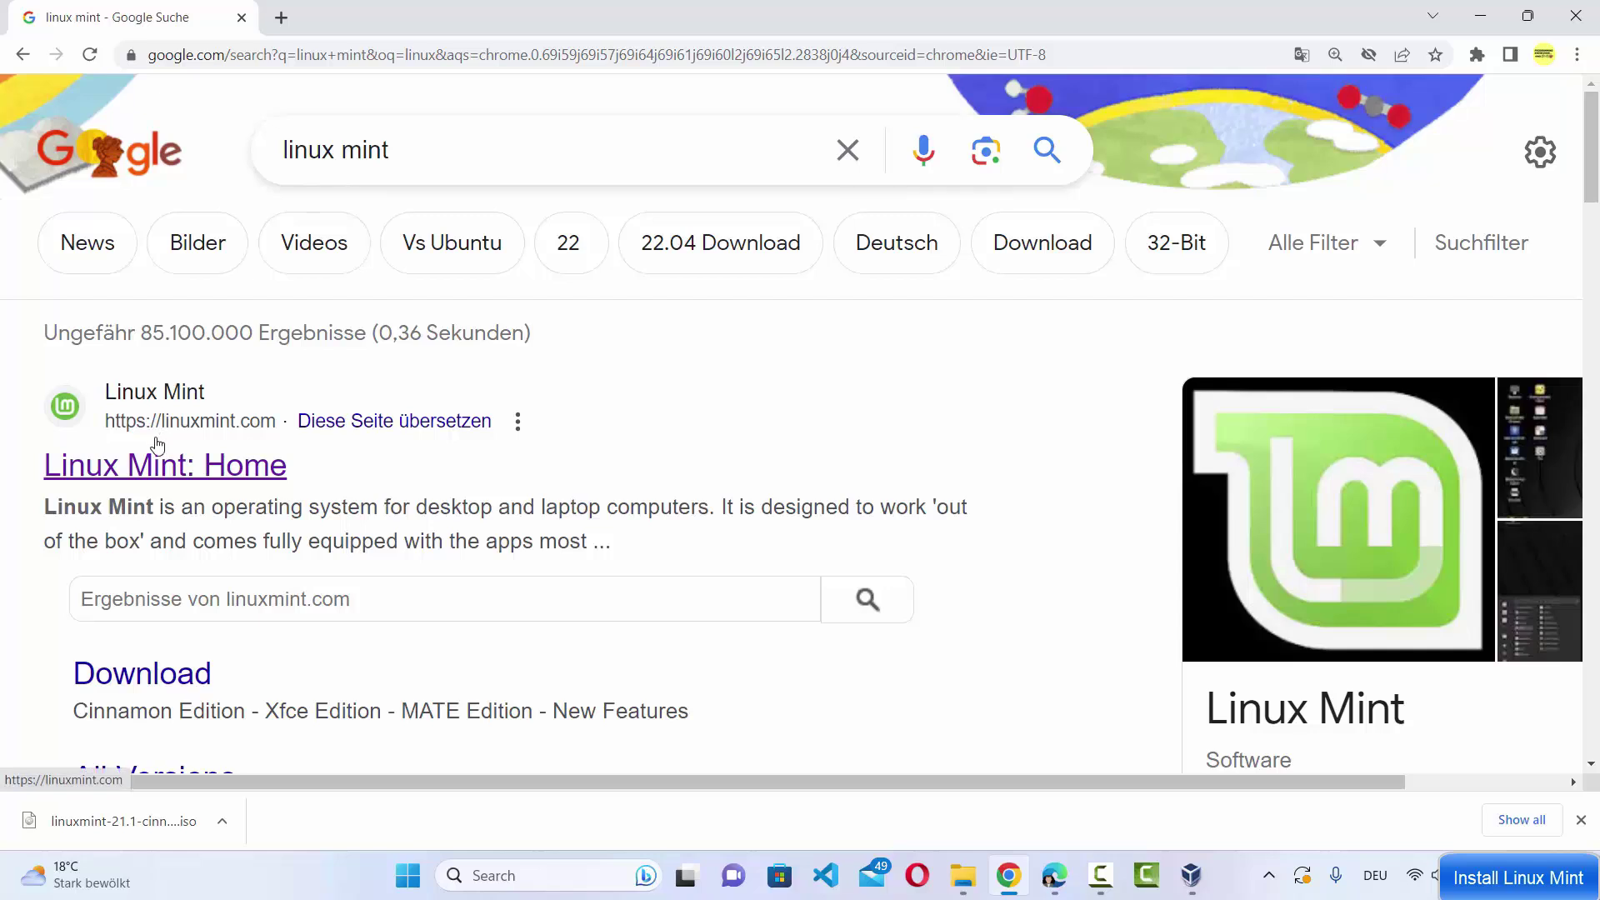
Open linuxmint.com from the 'Linux Mint: Home' search result
click(219, 473)
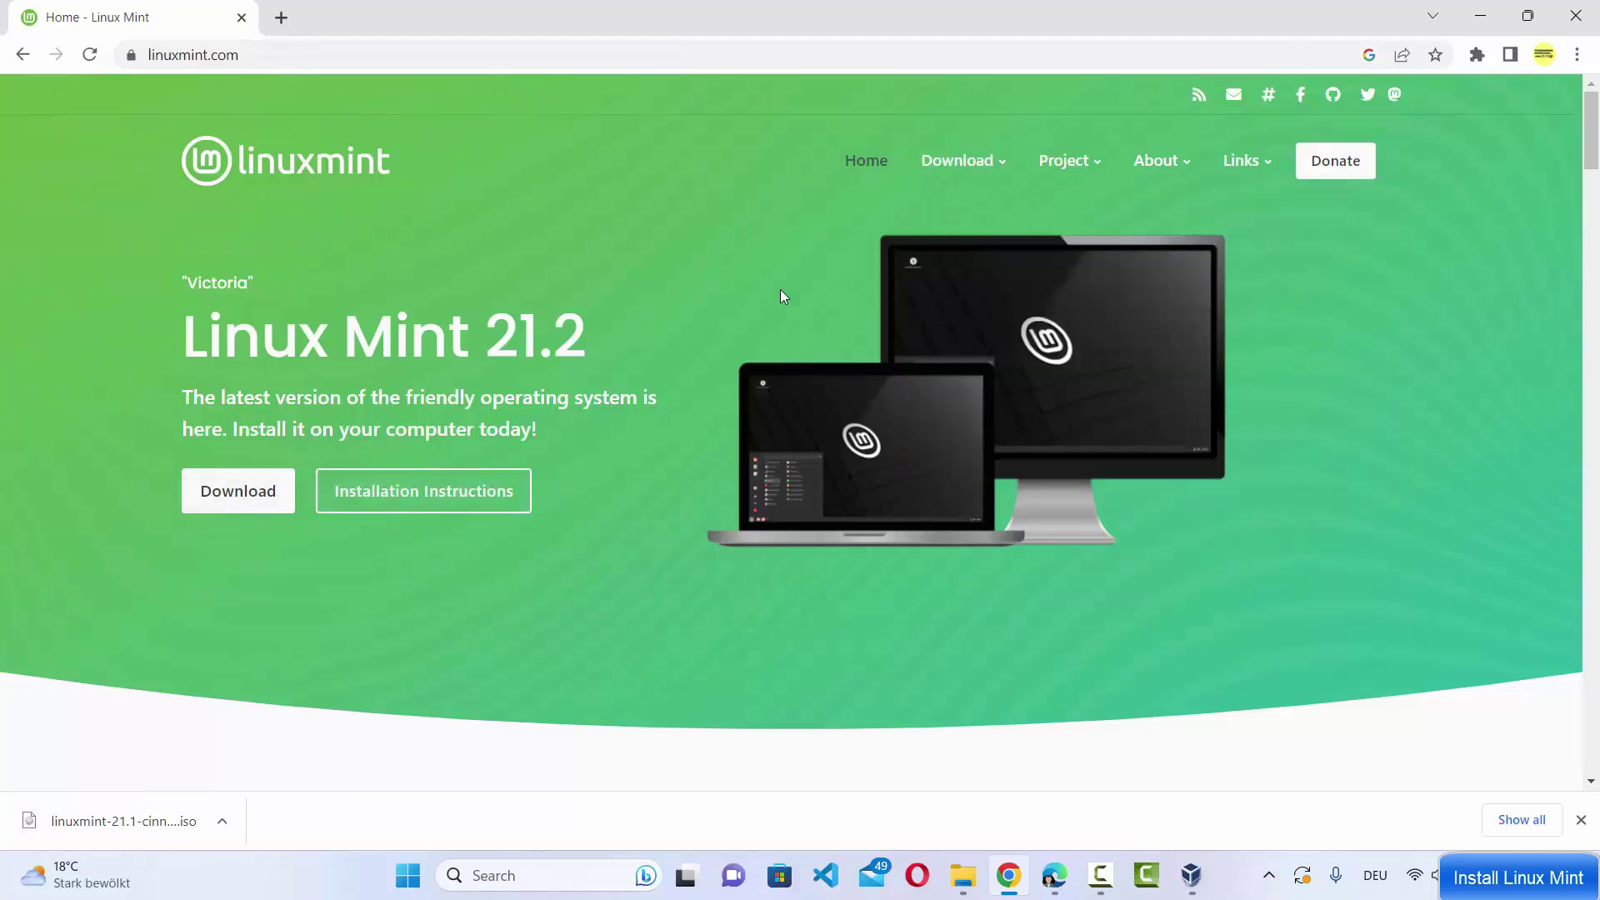
mouse_move(967, 173)
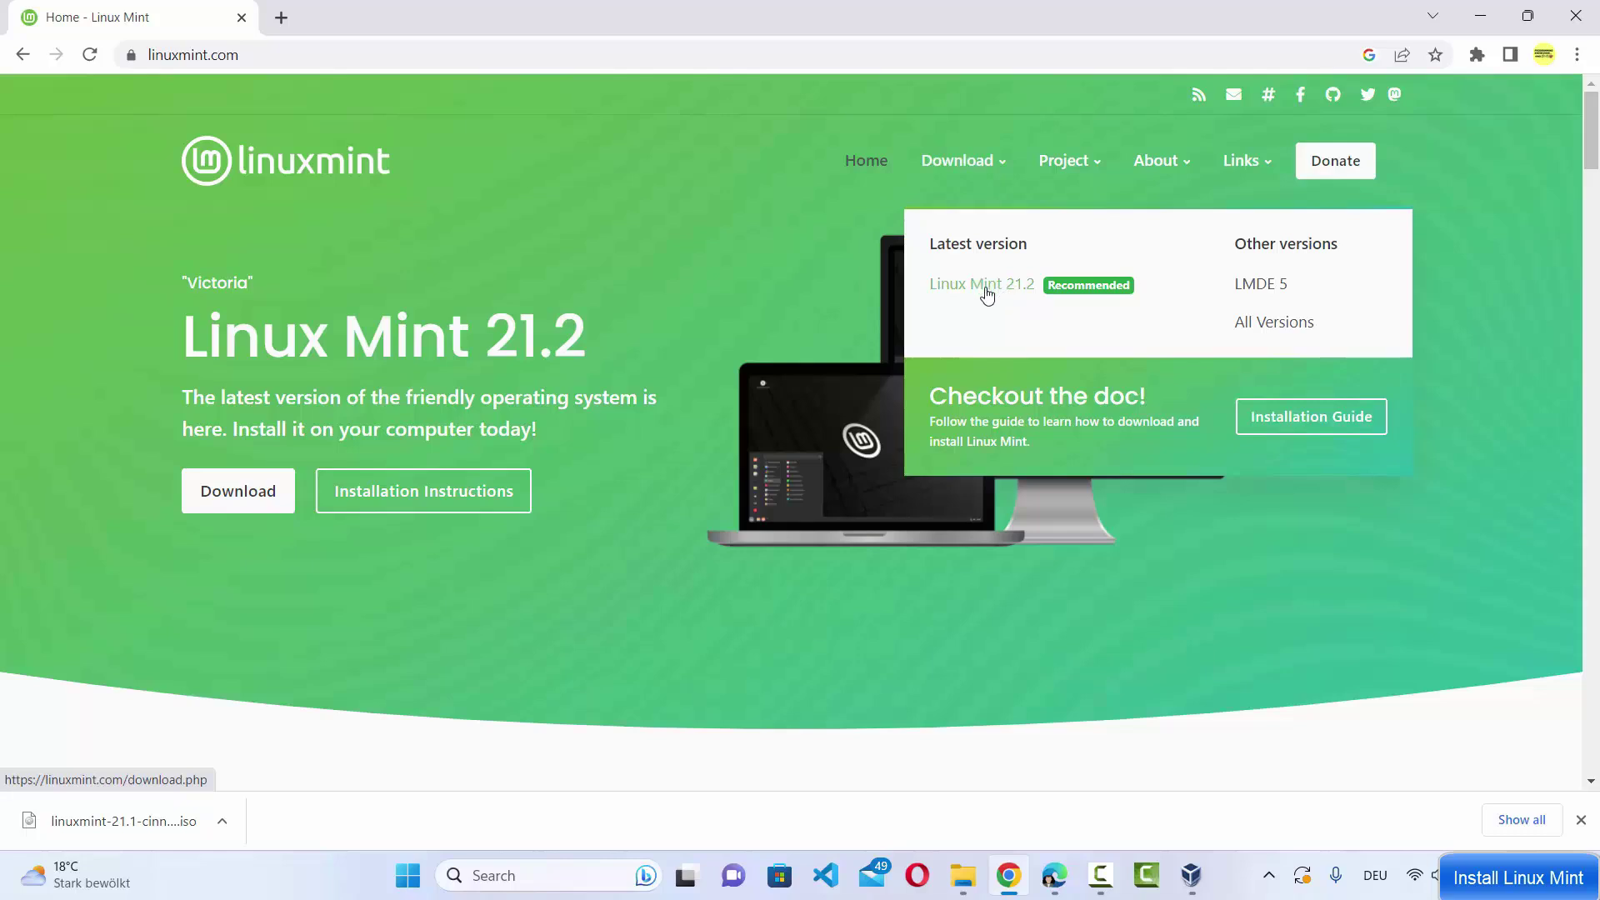
Go to the Linux Mint 21.2 download page and look over the Cinnamon, MATE and Xfce editions
click(241, 498)
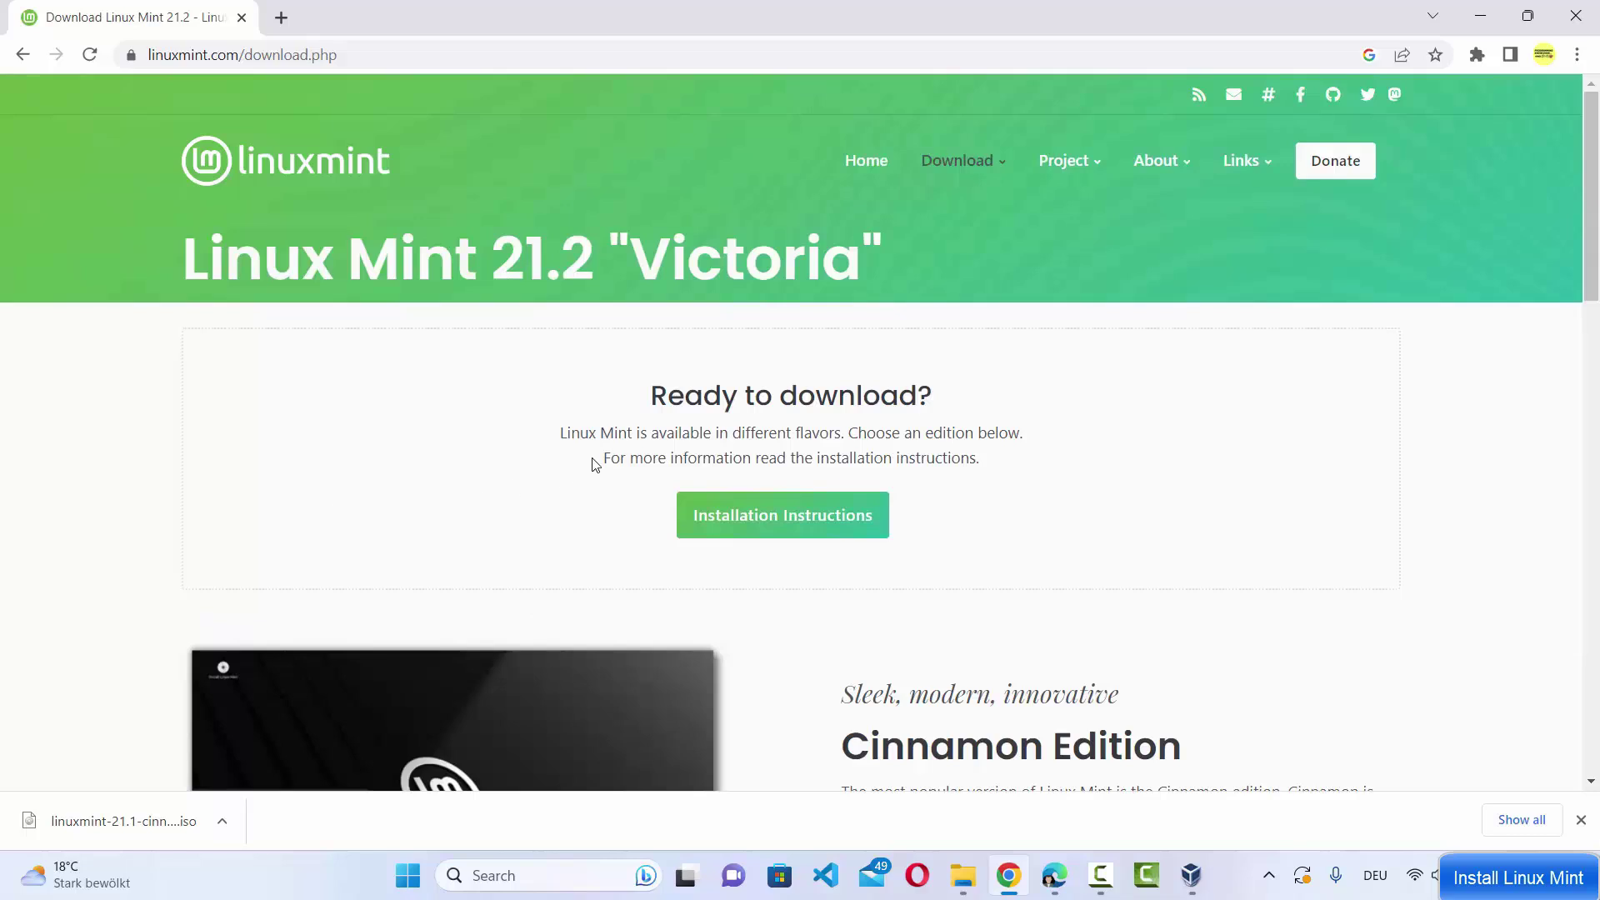
scroll(956, 360, down, 1)
scroll(902, 305, up, 1)
scroll(1019, 349, down, 2)
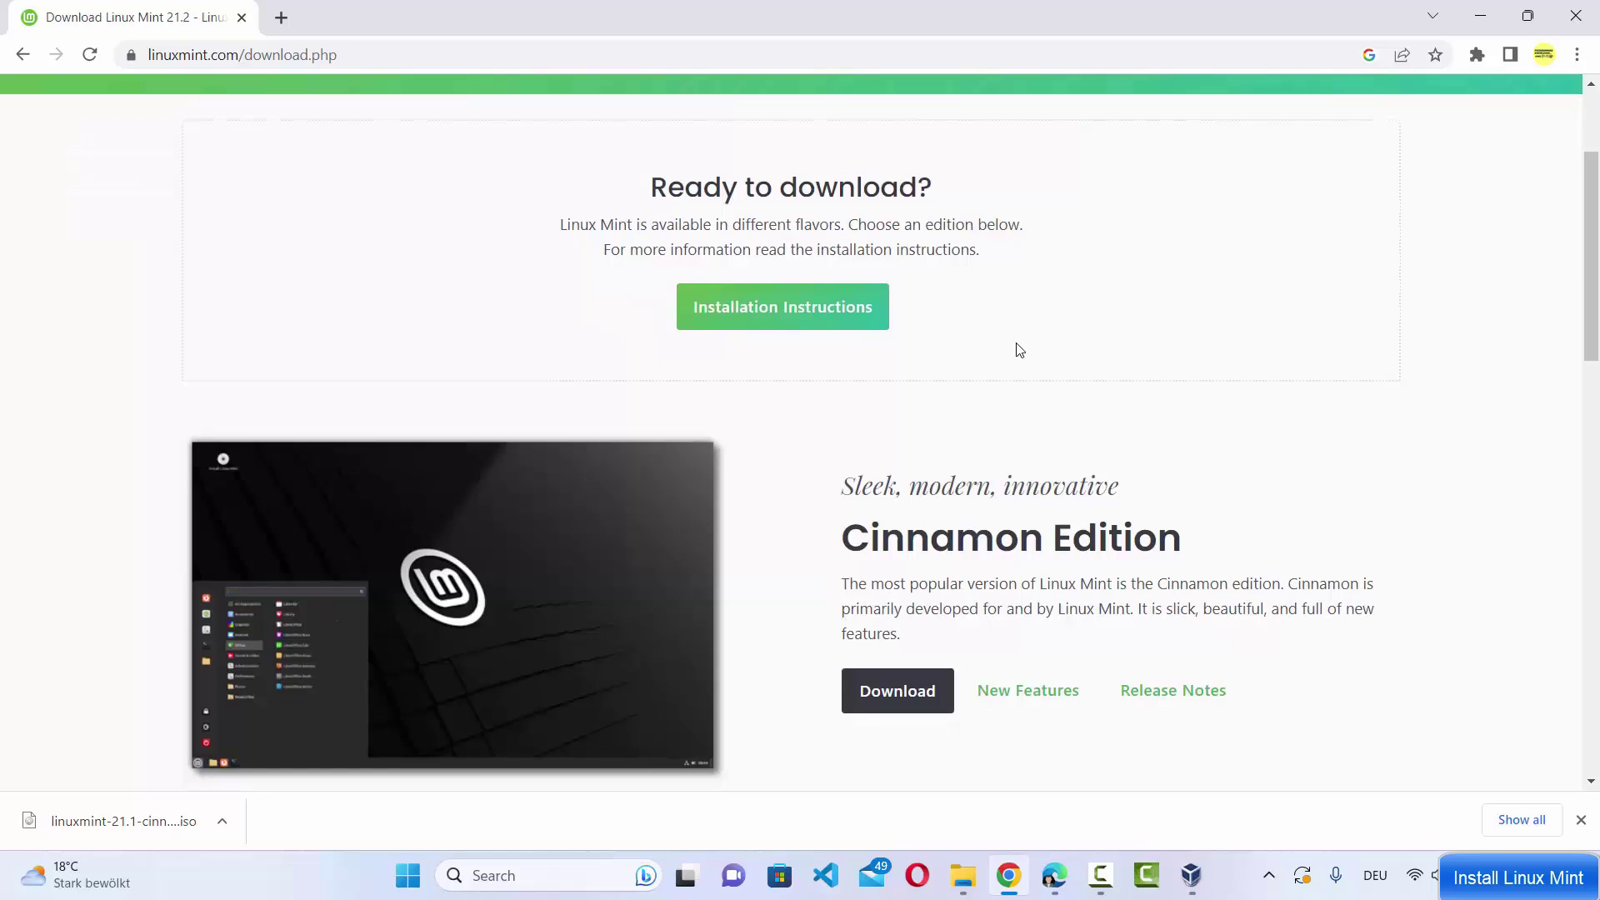
scroll(1014, 347, down, 2)
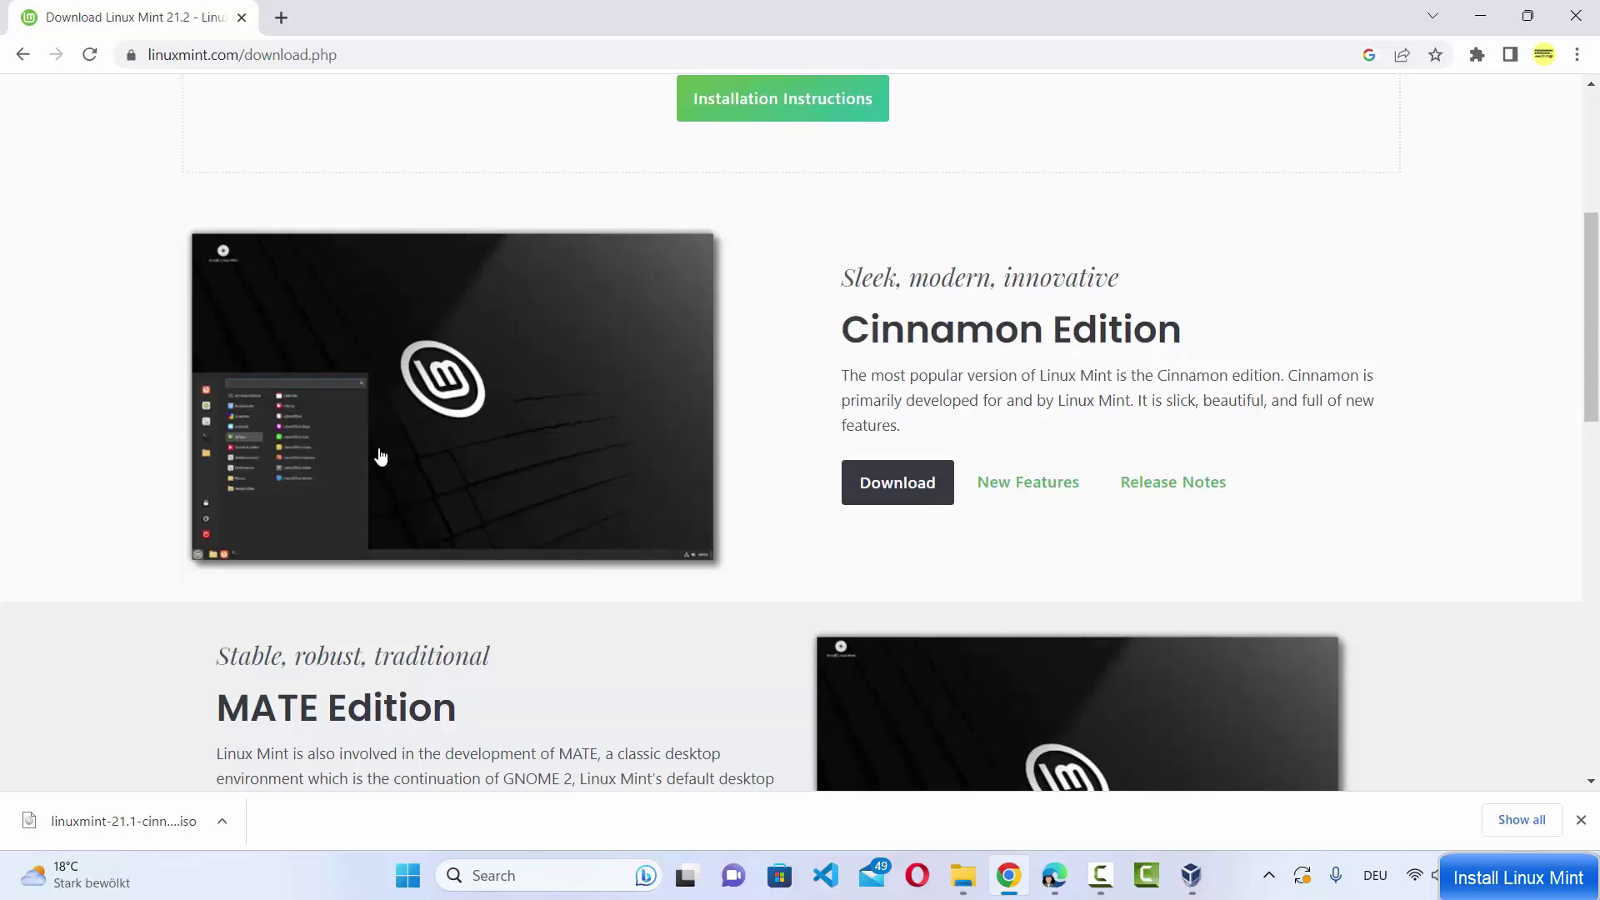
scroll(503, 350, down, 2)
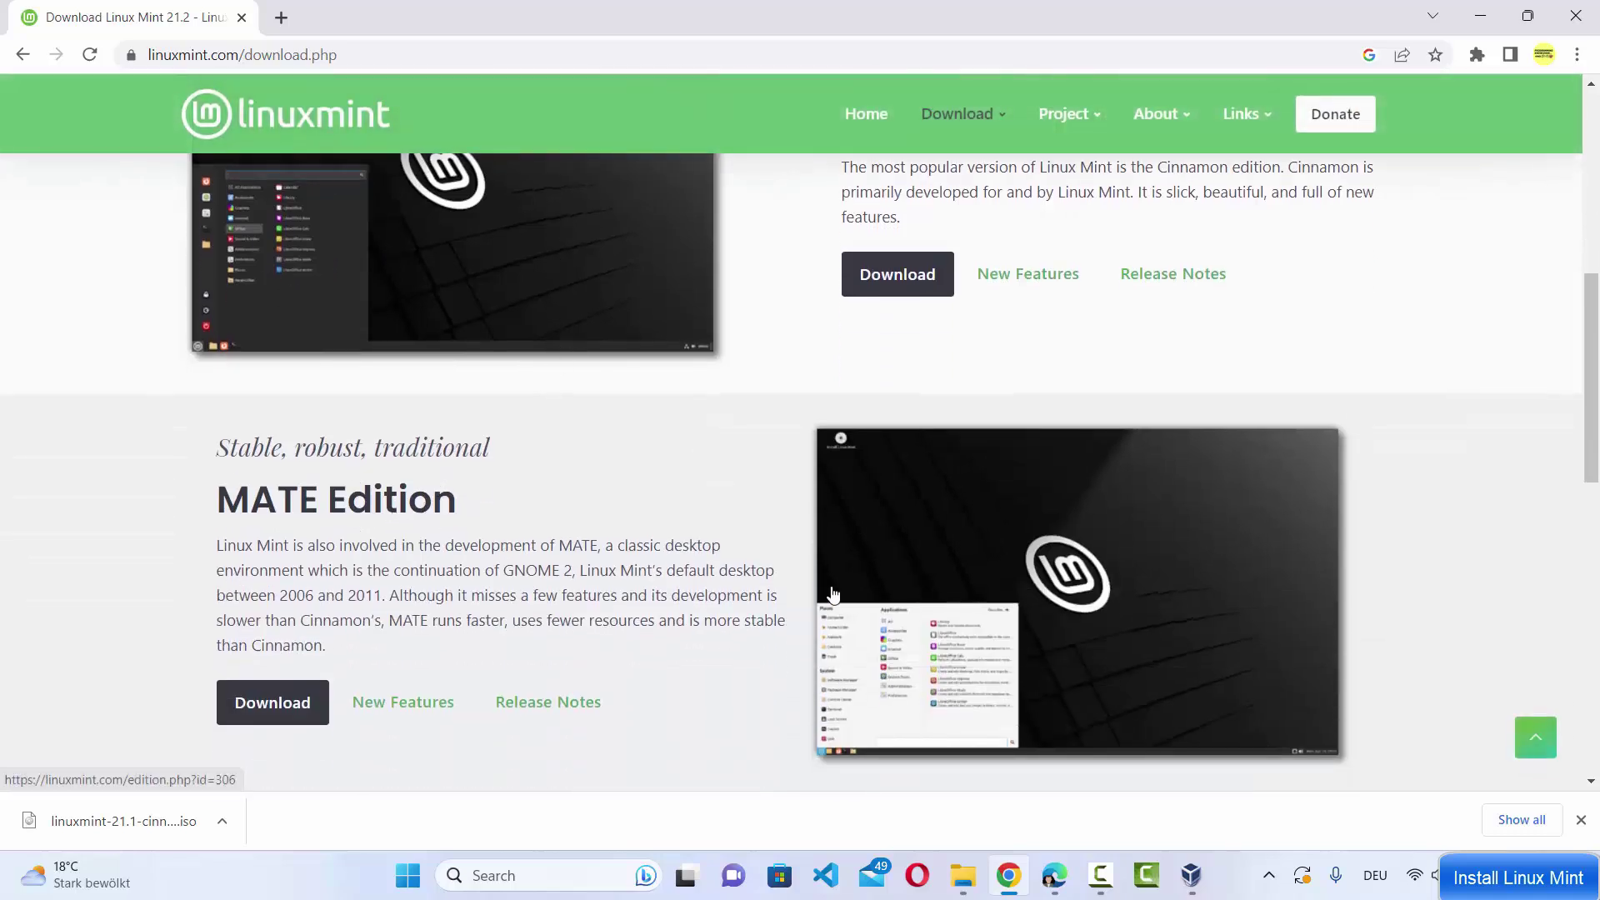
scroll(994, 544, down, 4)
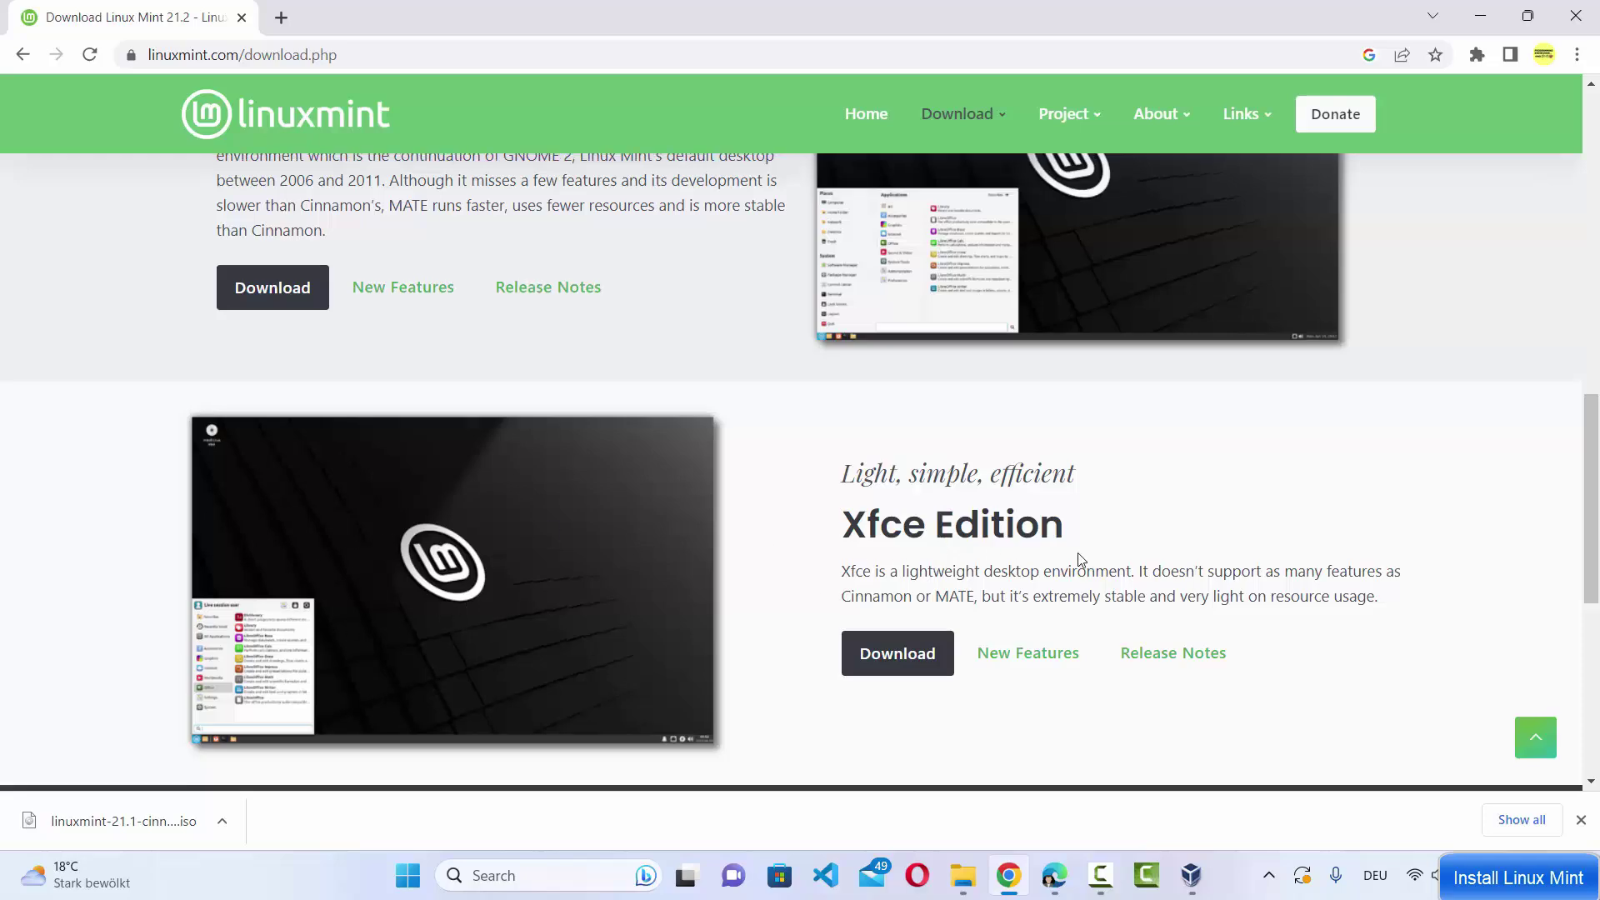
scroll(1080, 558, up, 7)
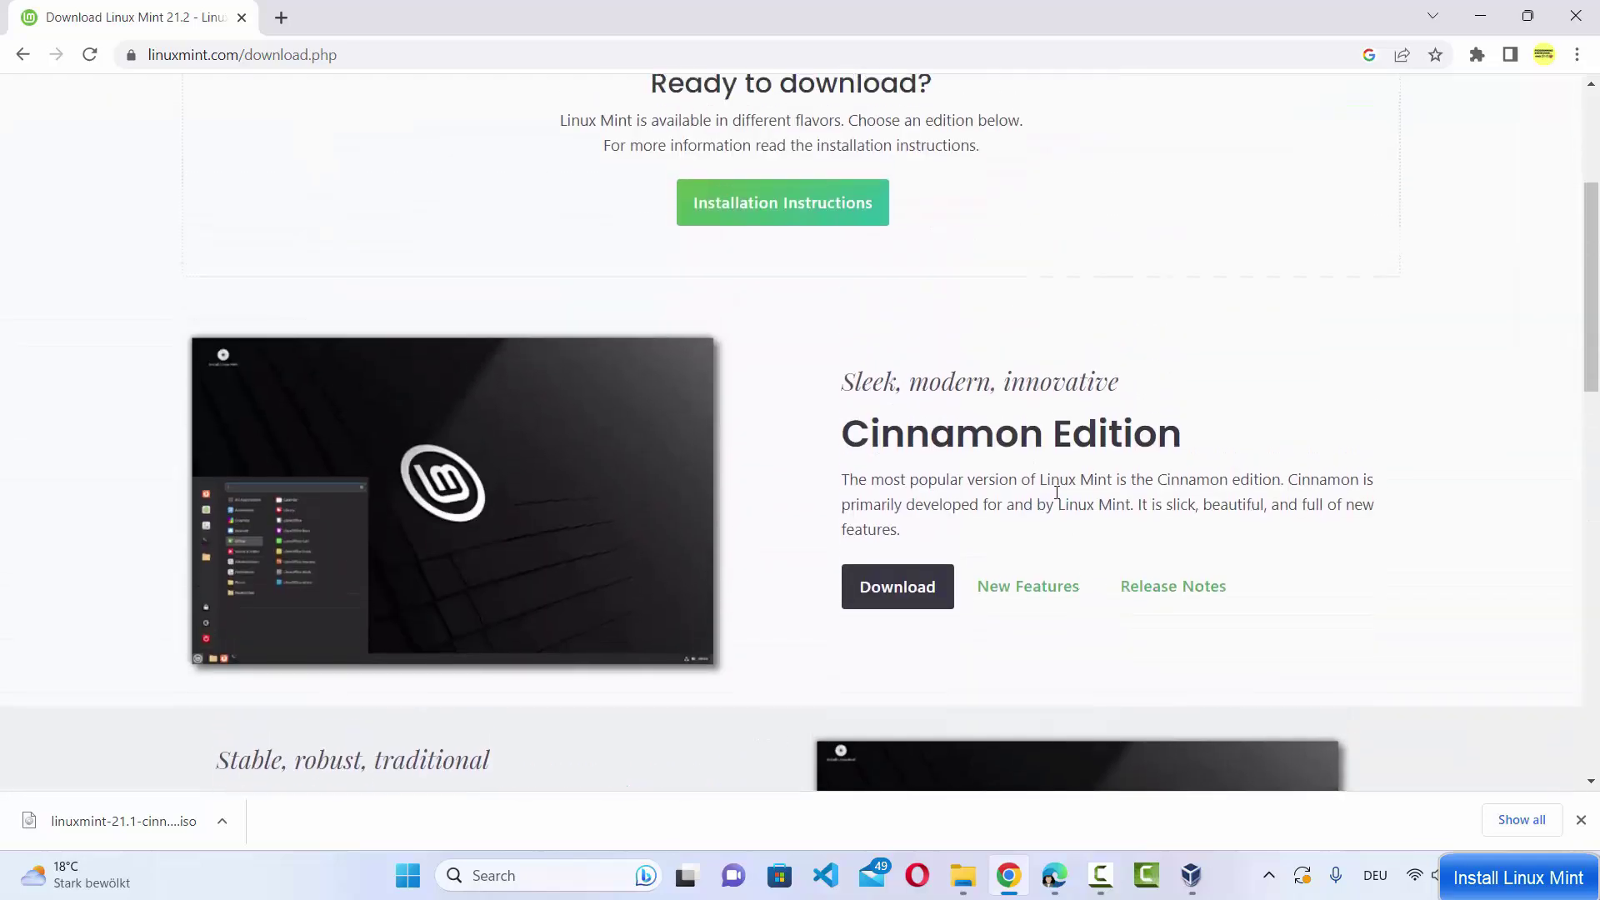
Open the Cinnamon Edition download page and bring the download mirrors table into view
click(898, 589)
scroll(794, 472, down, 3)
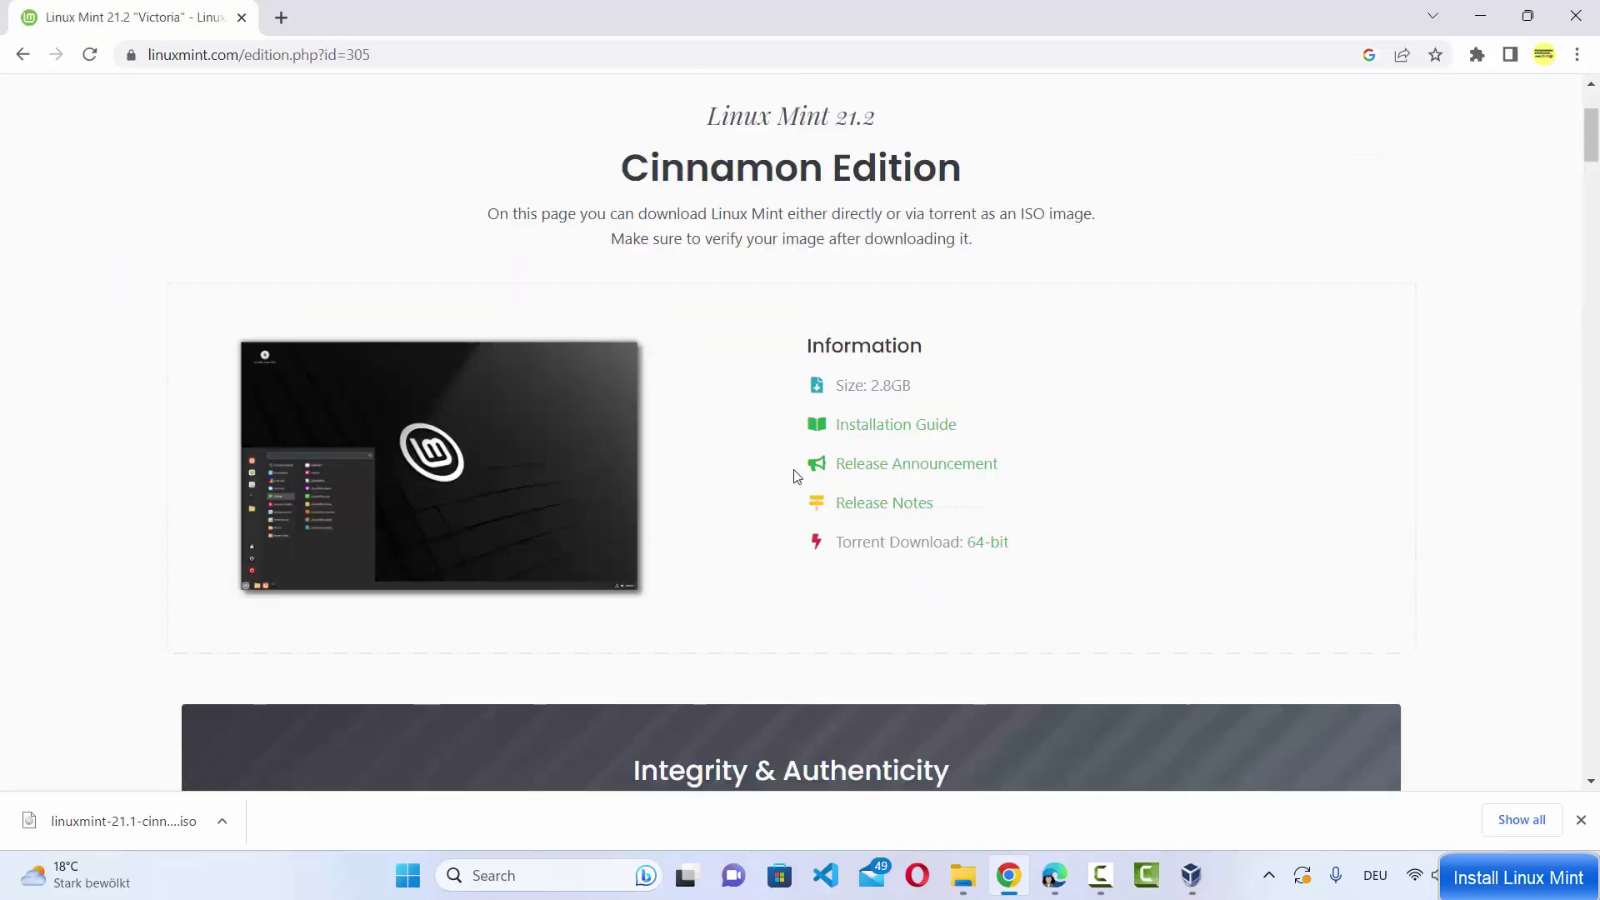
scroll(793, 472, down, 4)
scroll(600, 493, down, 6)
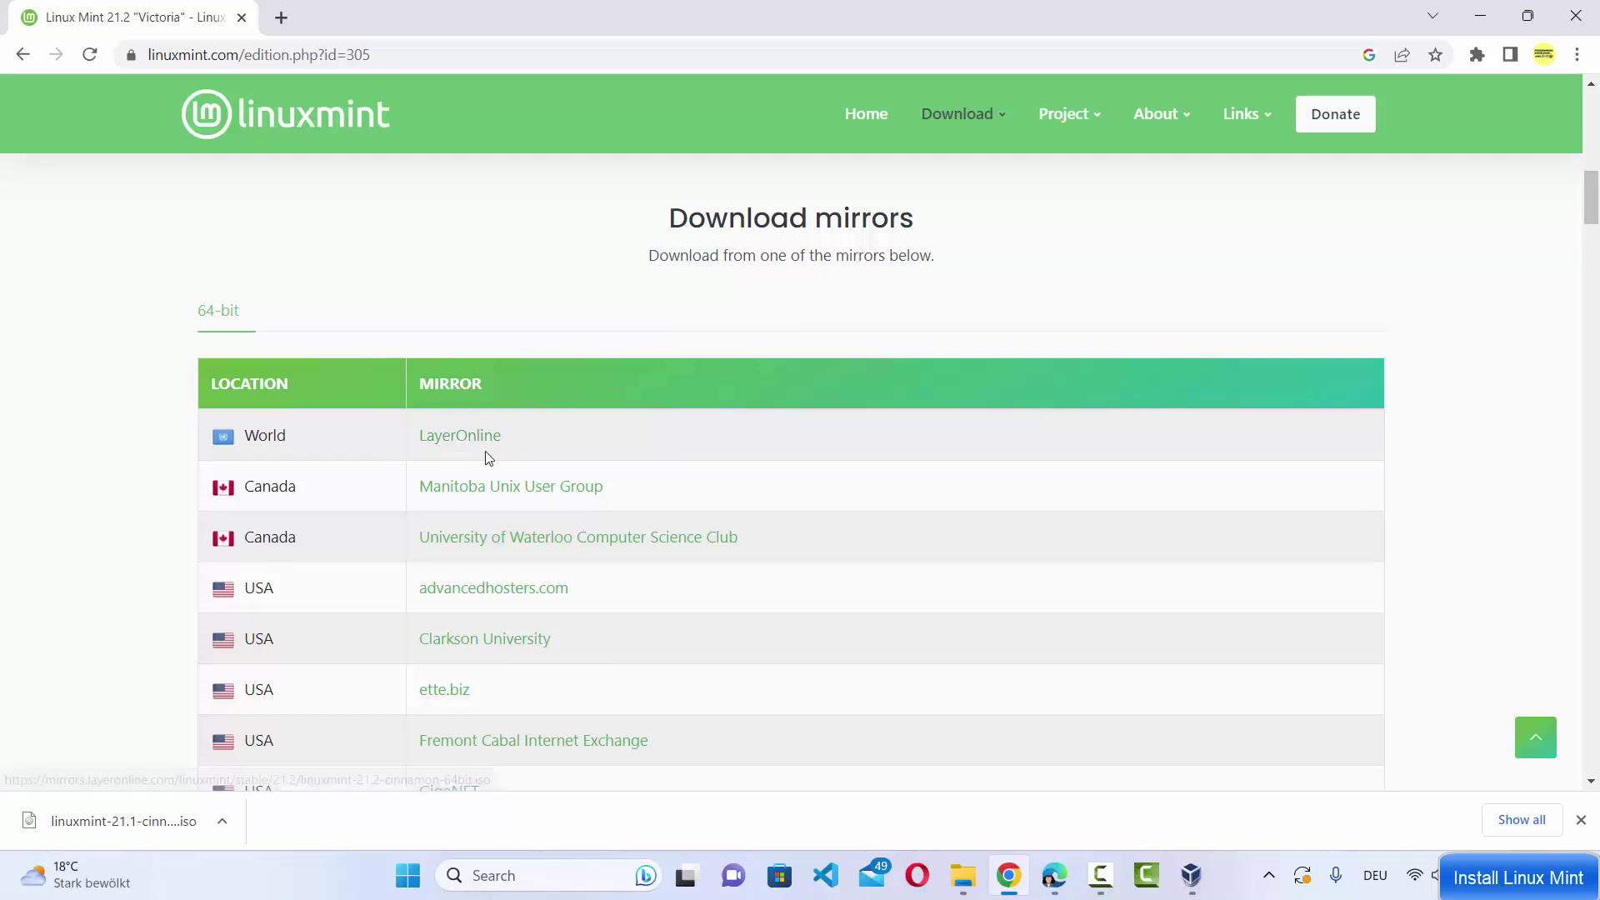
scroll(487, 456, down, 3)
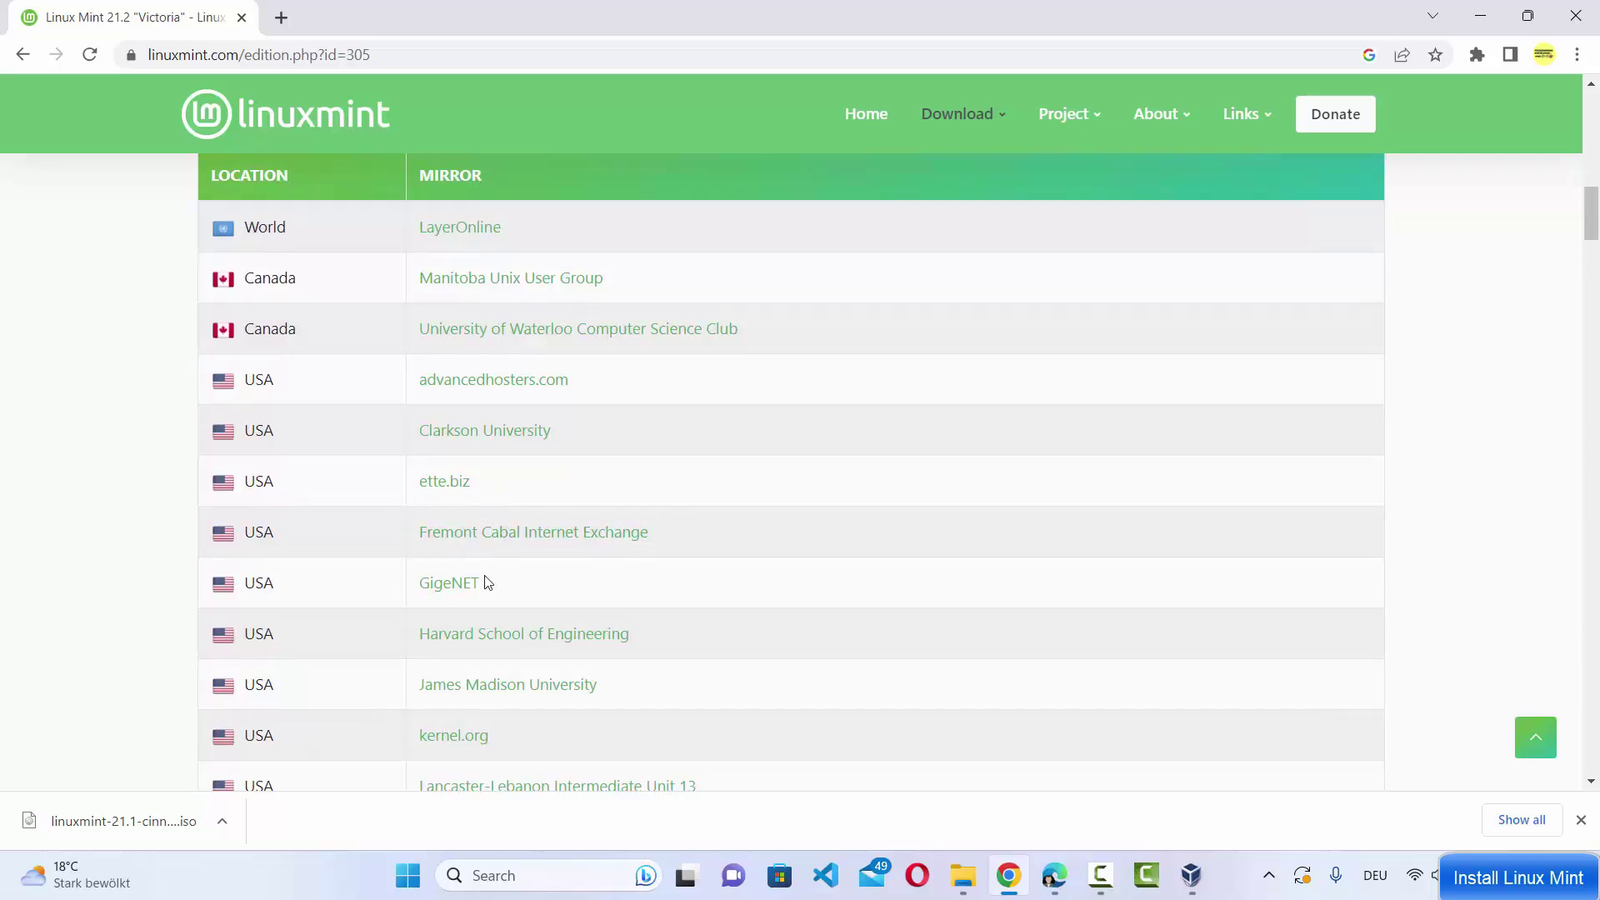
scroll(487, 583, down, 2)
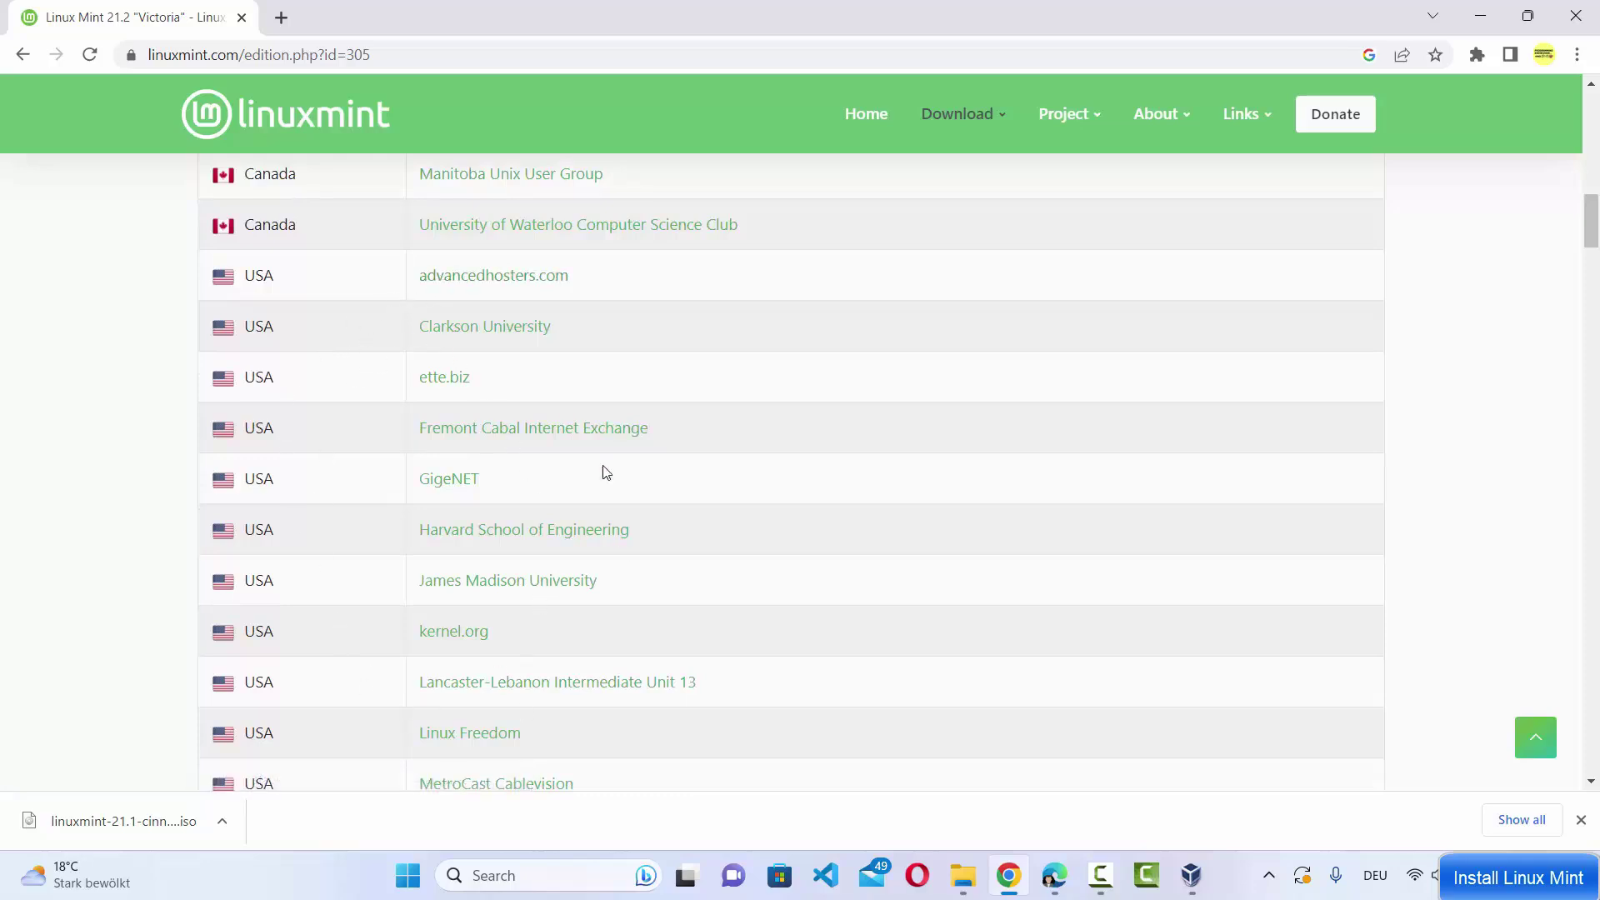
scroll(520, 600, up, 3)
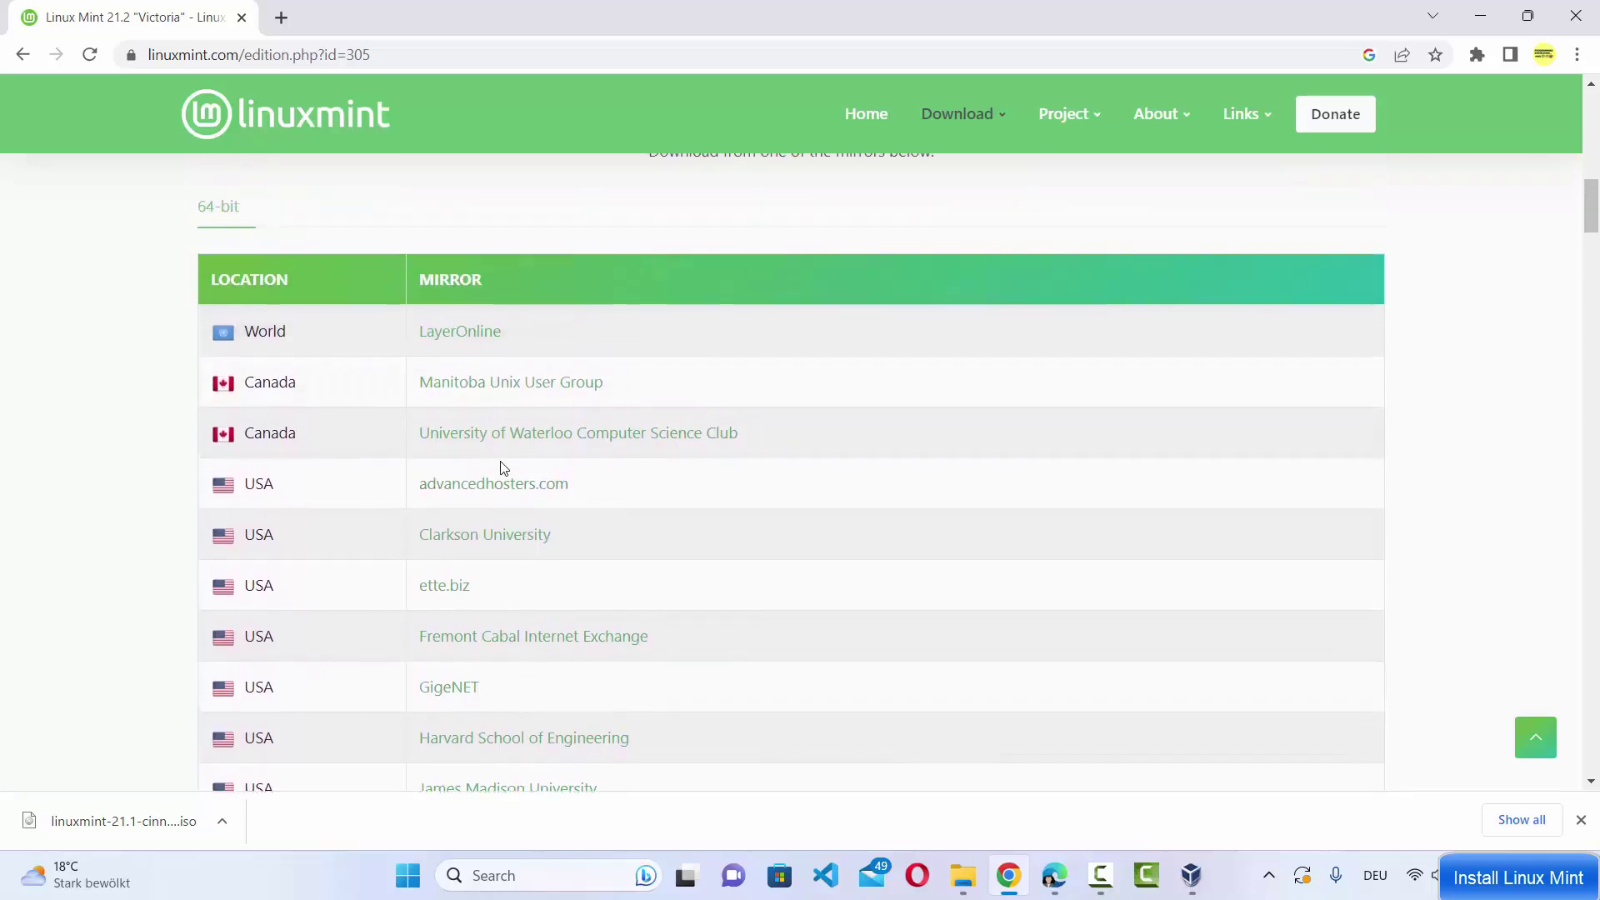
Start the Cinnamon ISO download from the LayerOnline mirror, cancel it, and open the Linux Mint folder
click(465, 334)
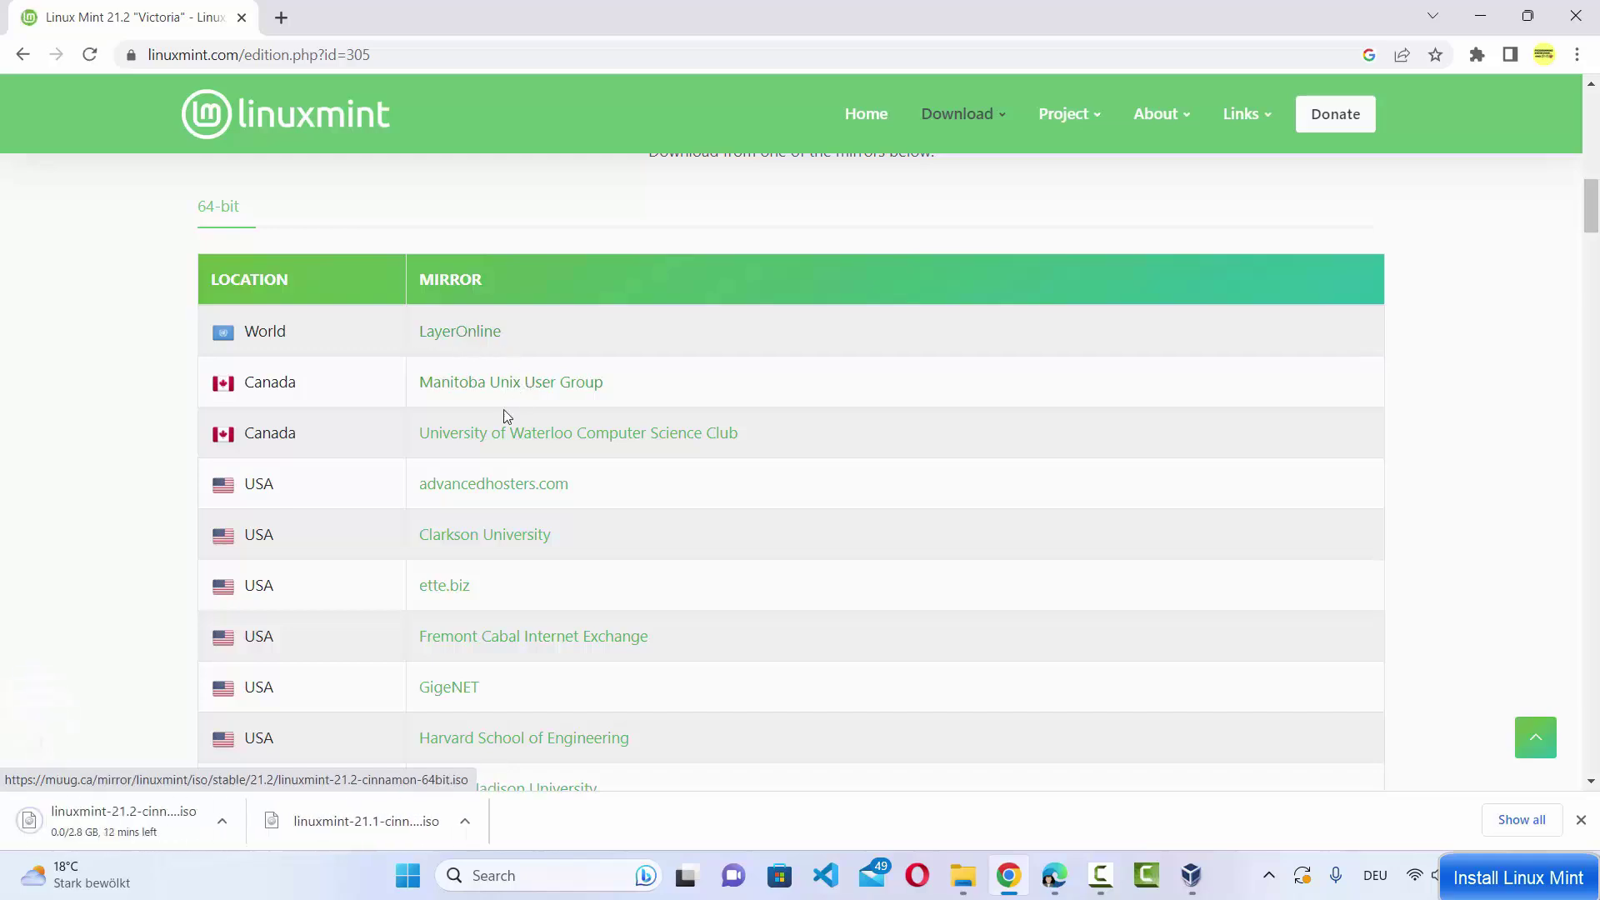
scroll(479, 570, down, 2)
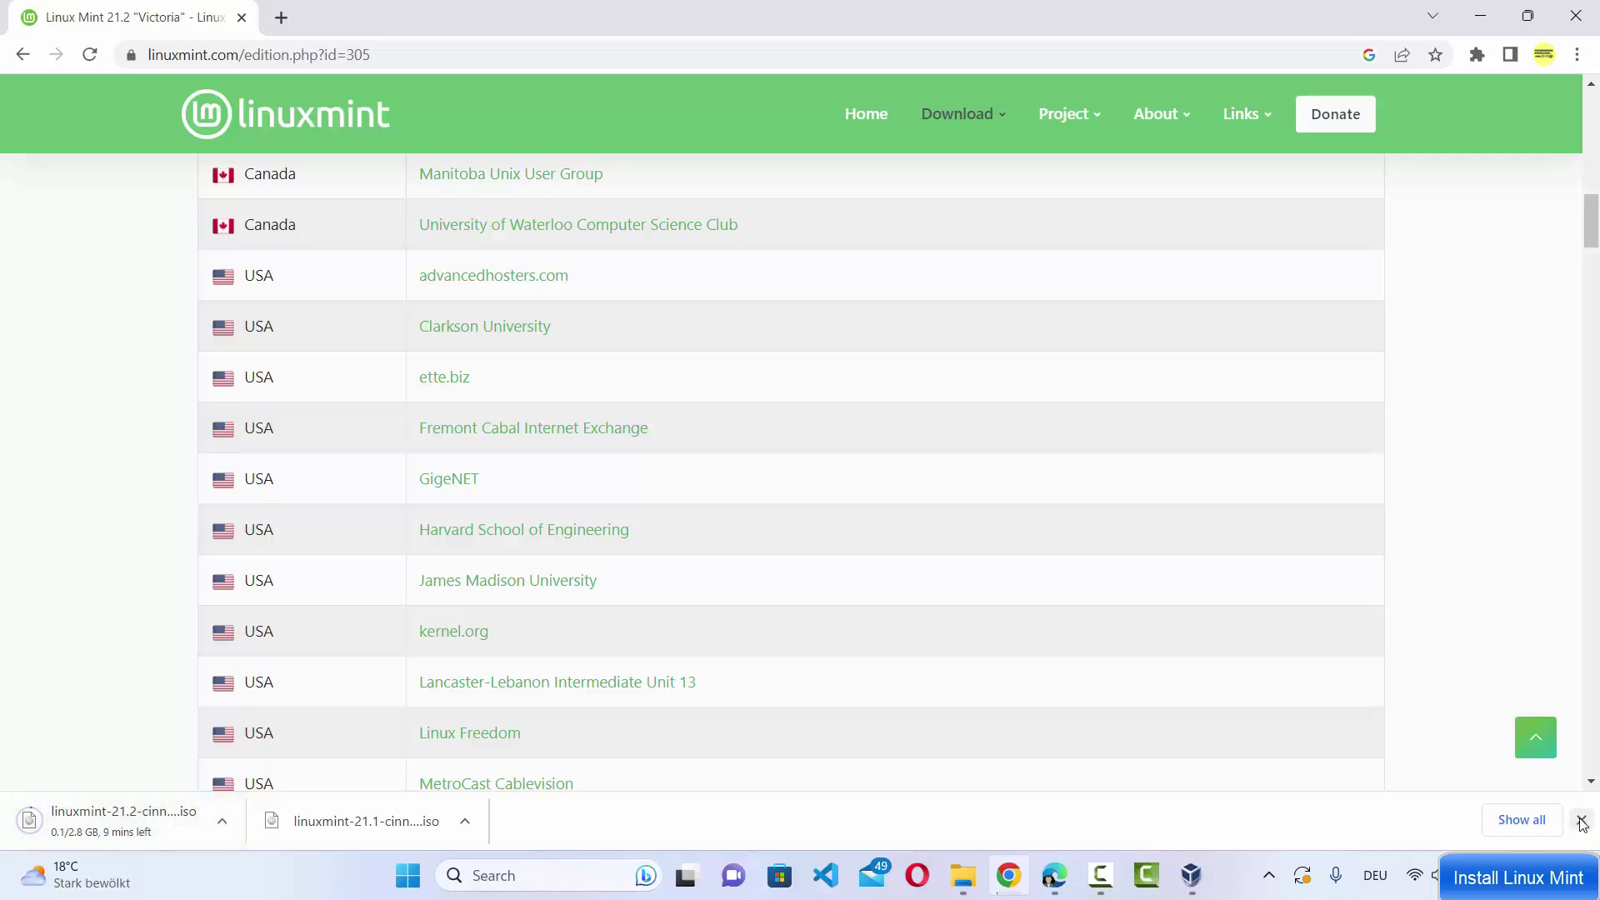
click(222, 821)
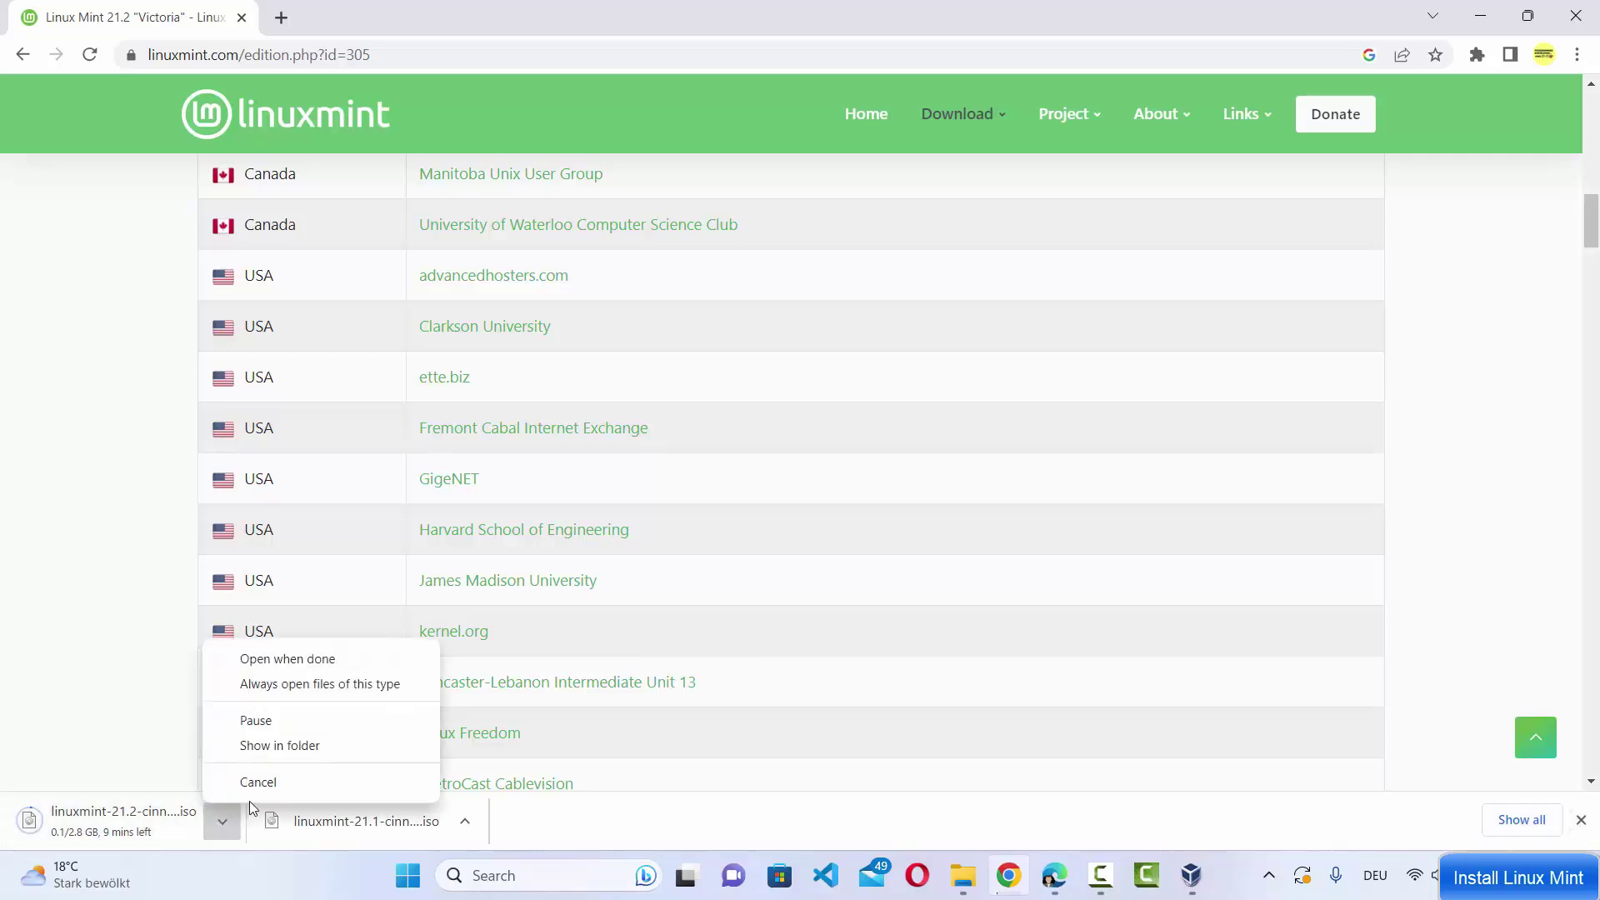
click(257, 790)
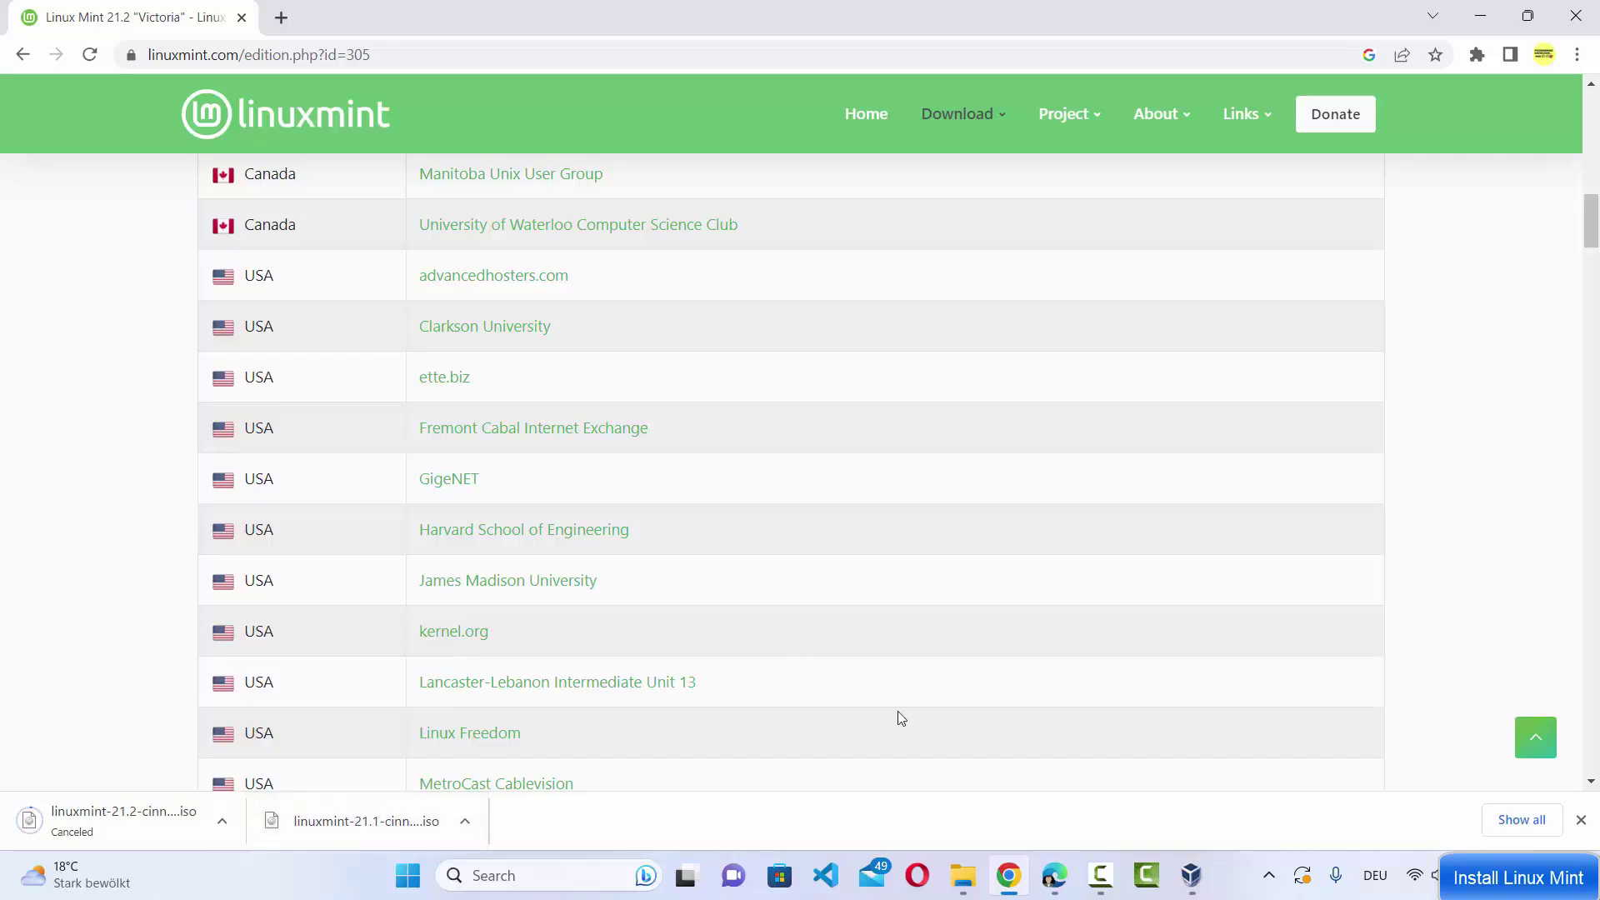
click(962, 875)
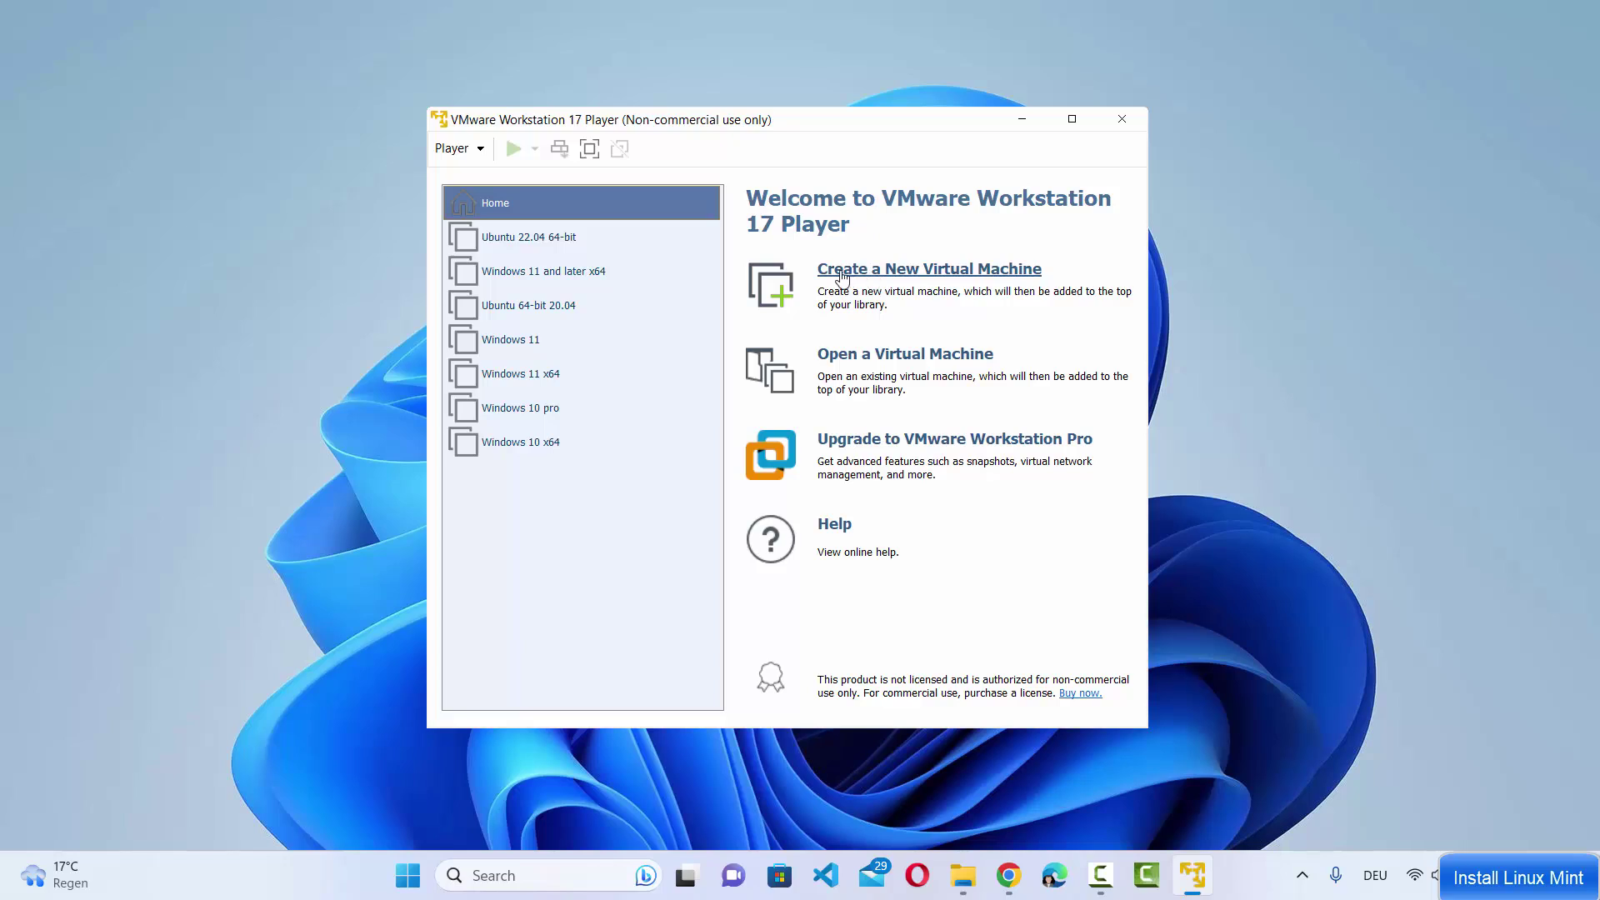
Start a new virtual machine, choosing to install the operating system later
click(888, 272)
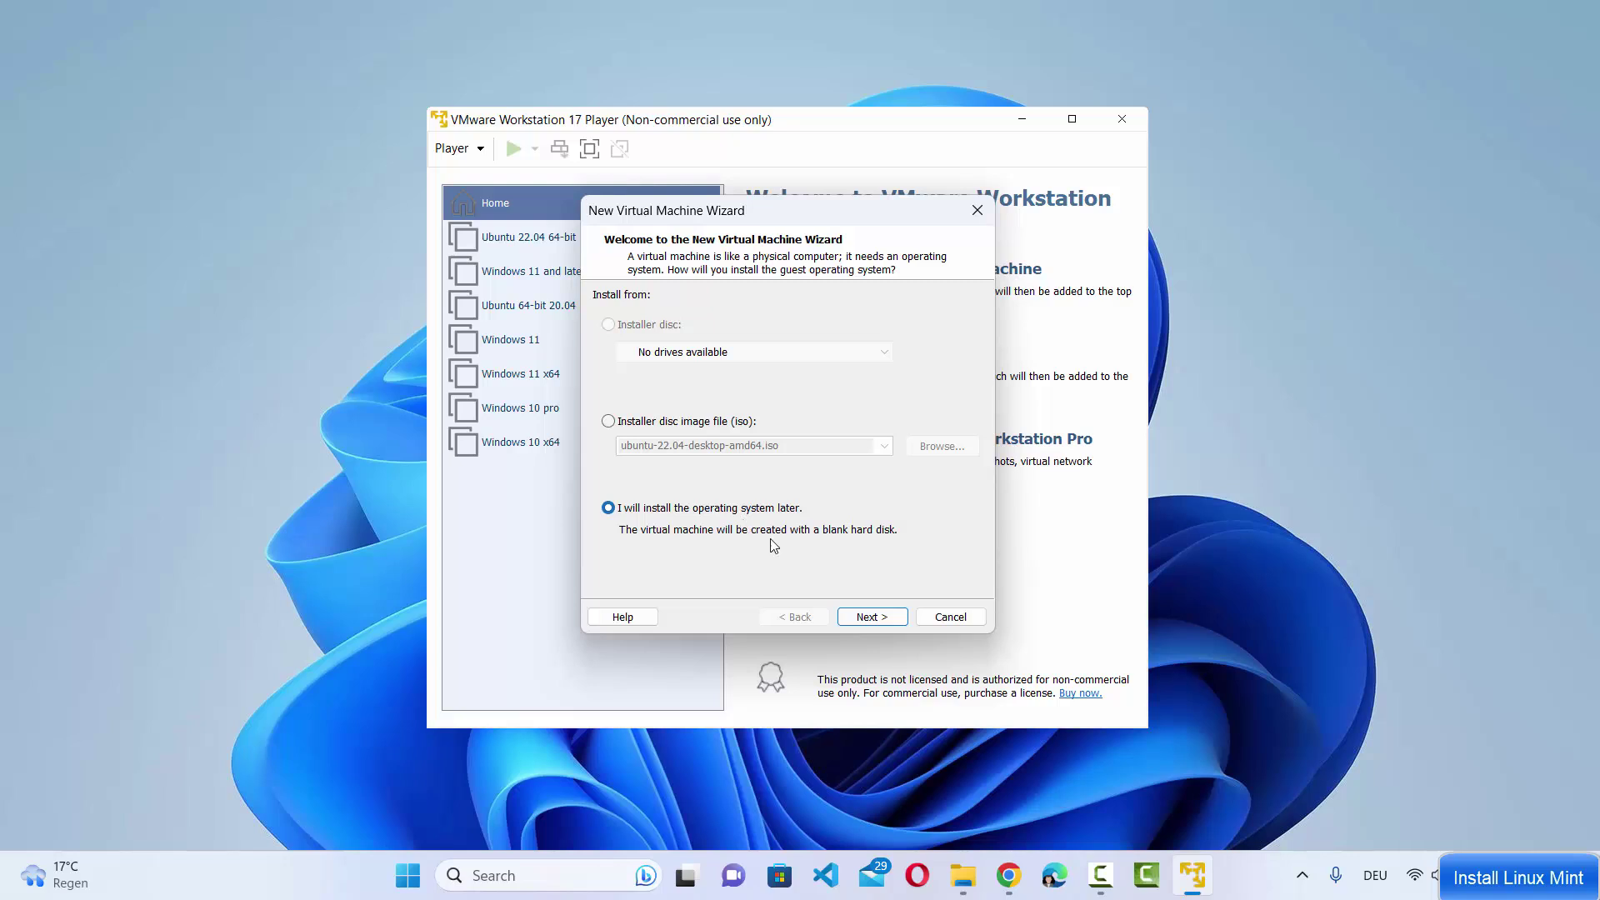
click(866, 617)
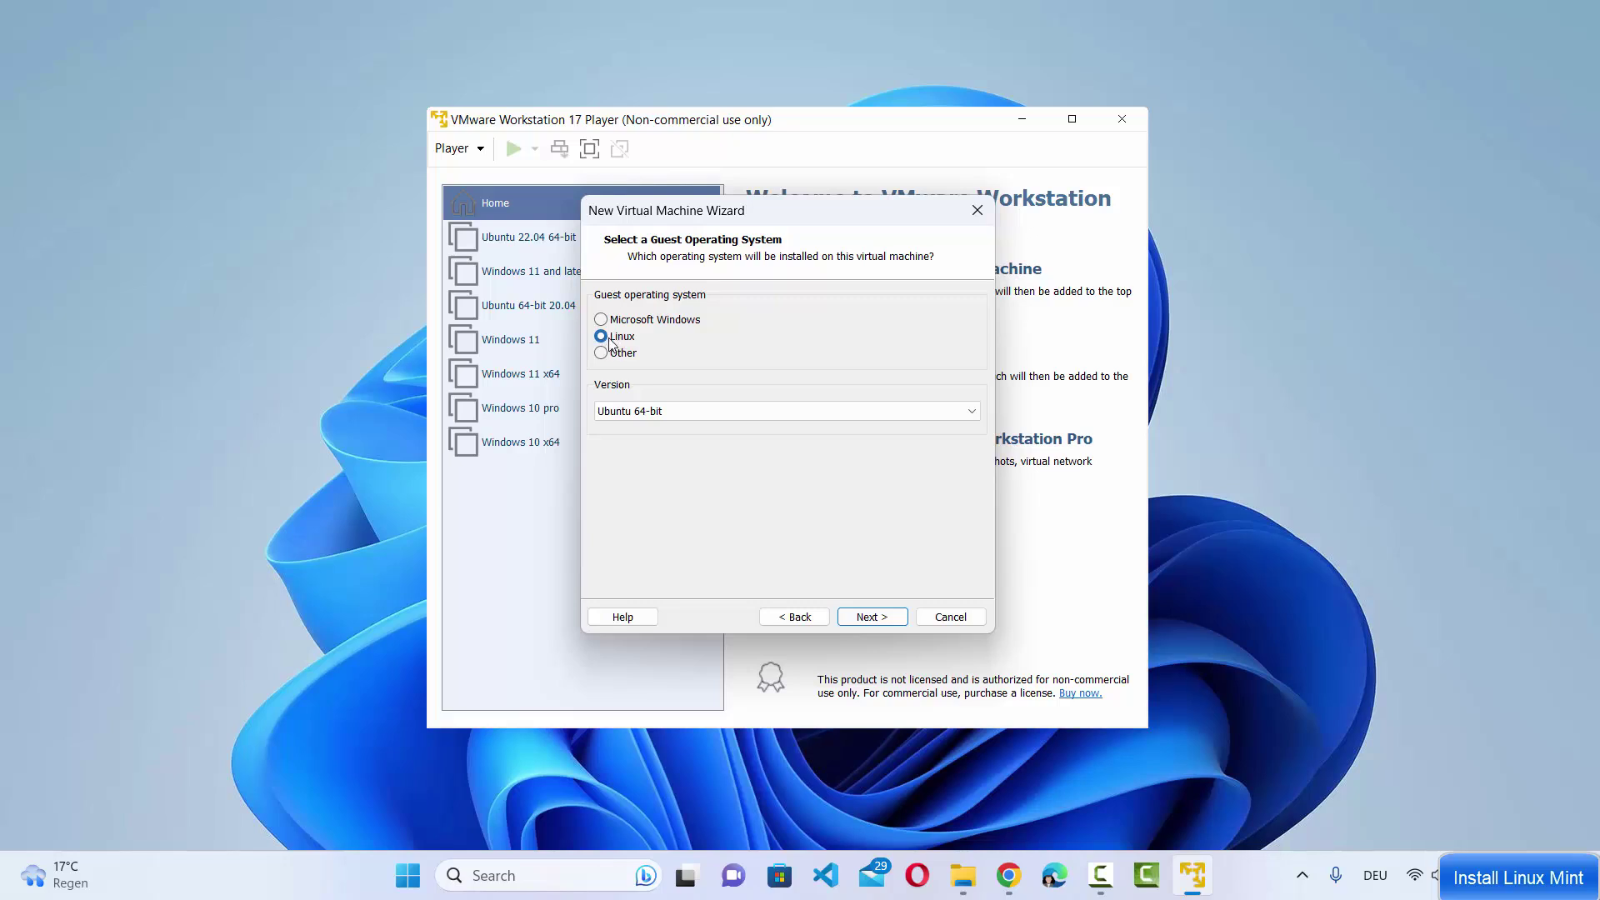
click(663, 417)
click(692, 413)
click(691, 414)
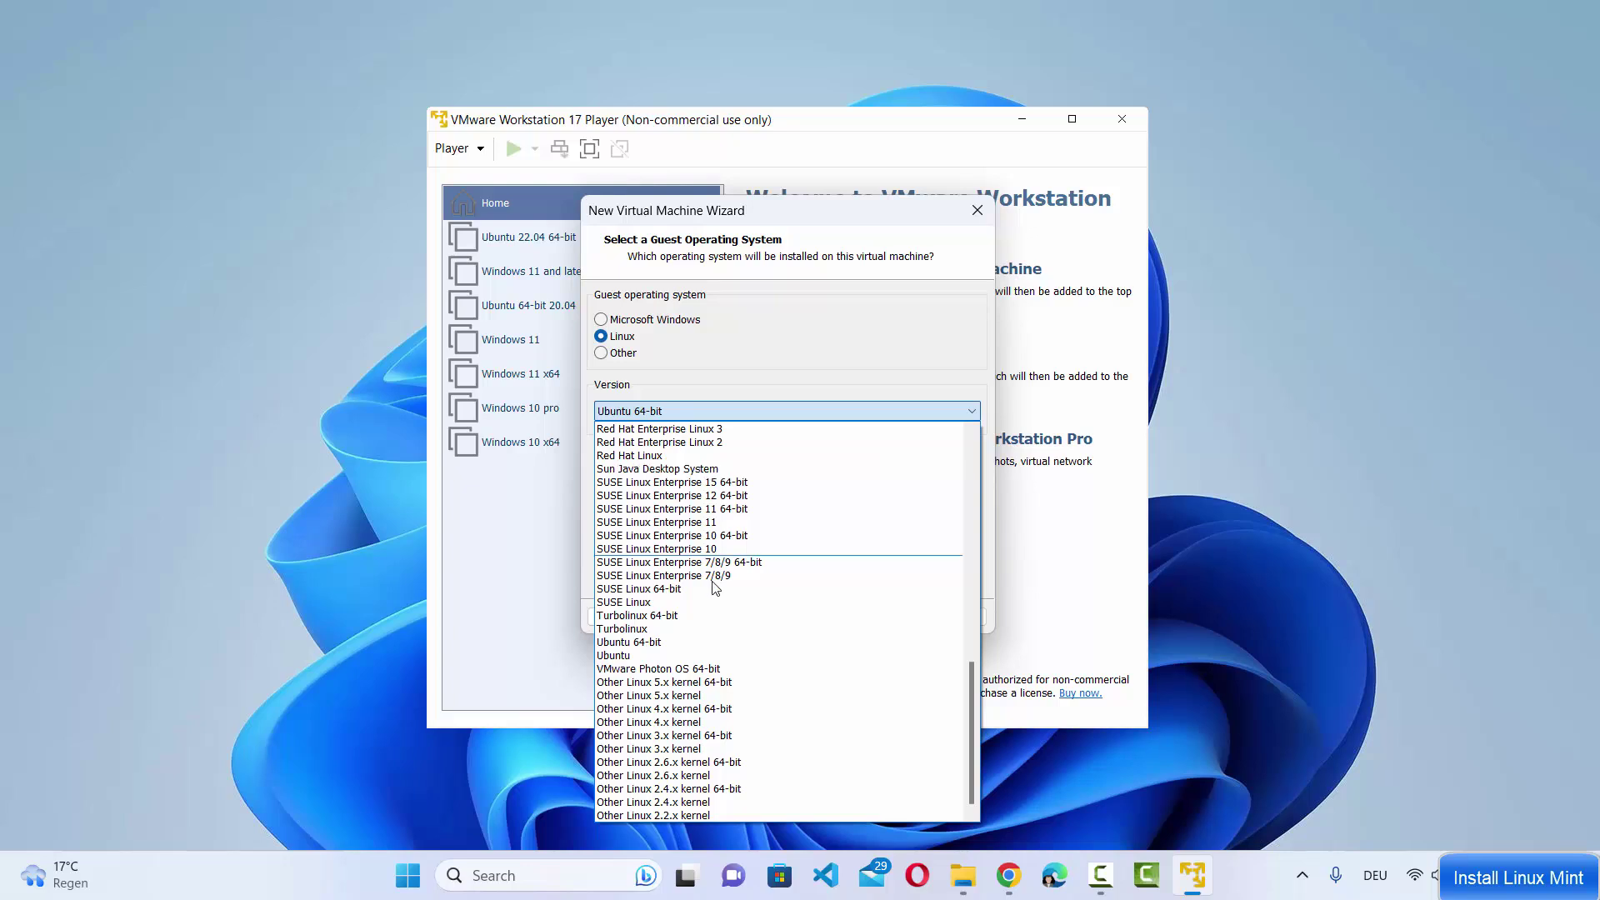
scroll(708, 575, up, 3)
scroll(713, 587, up, 12)
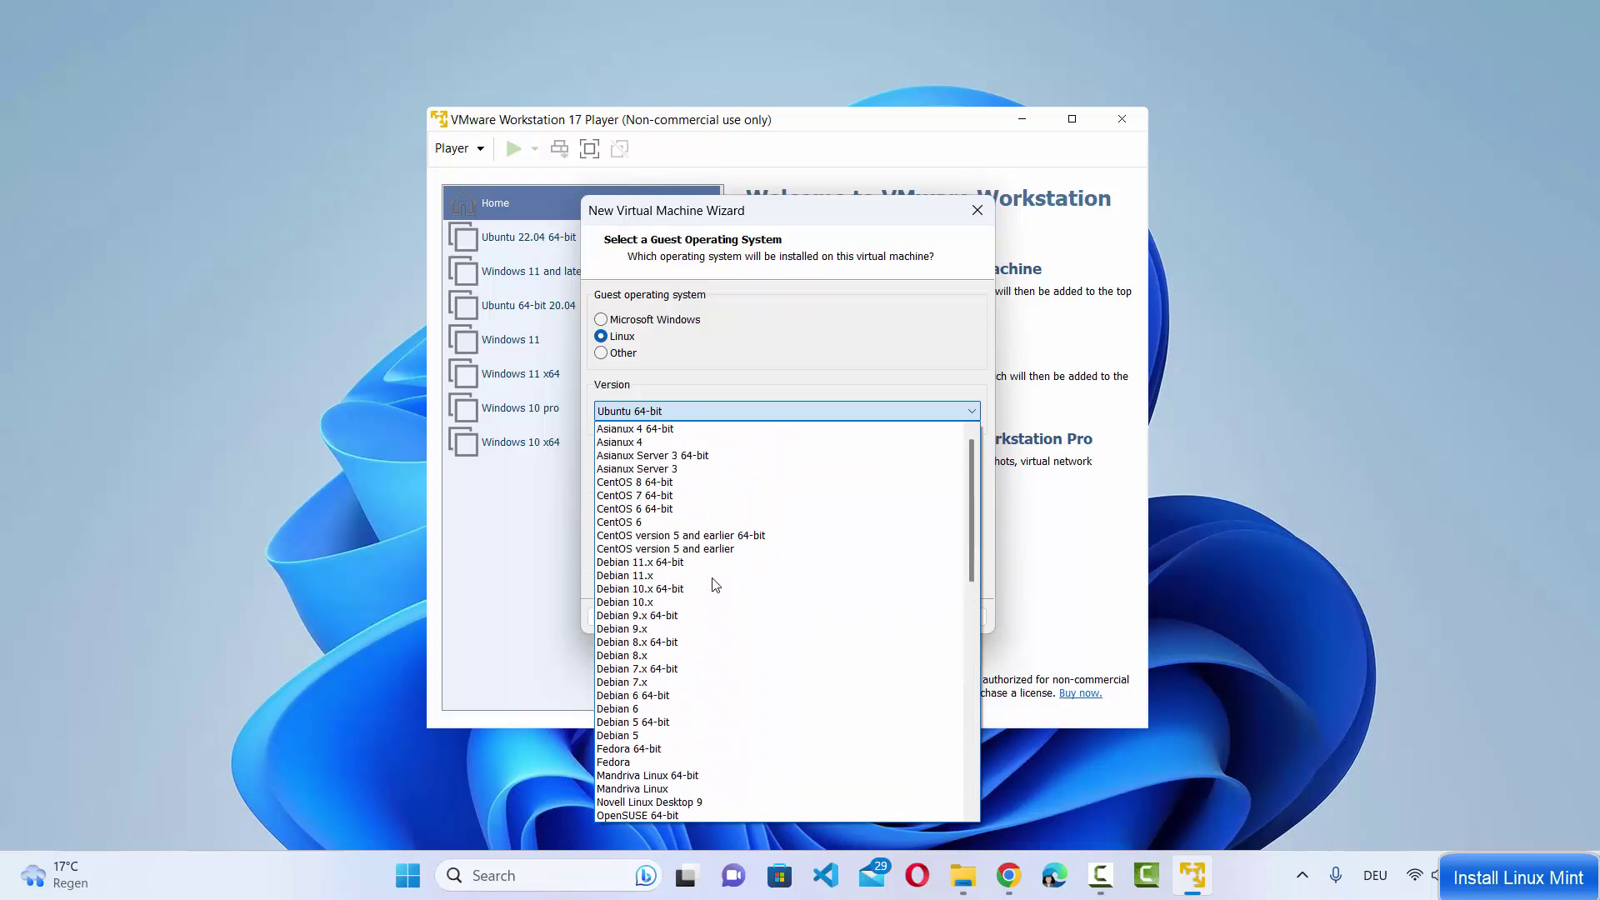
scroll(704, 542, down, 5)
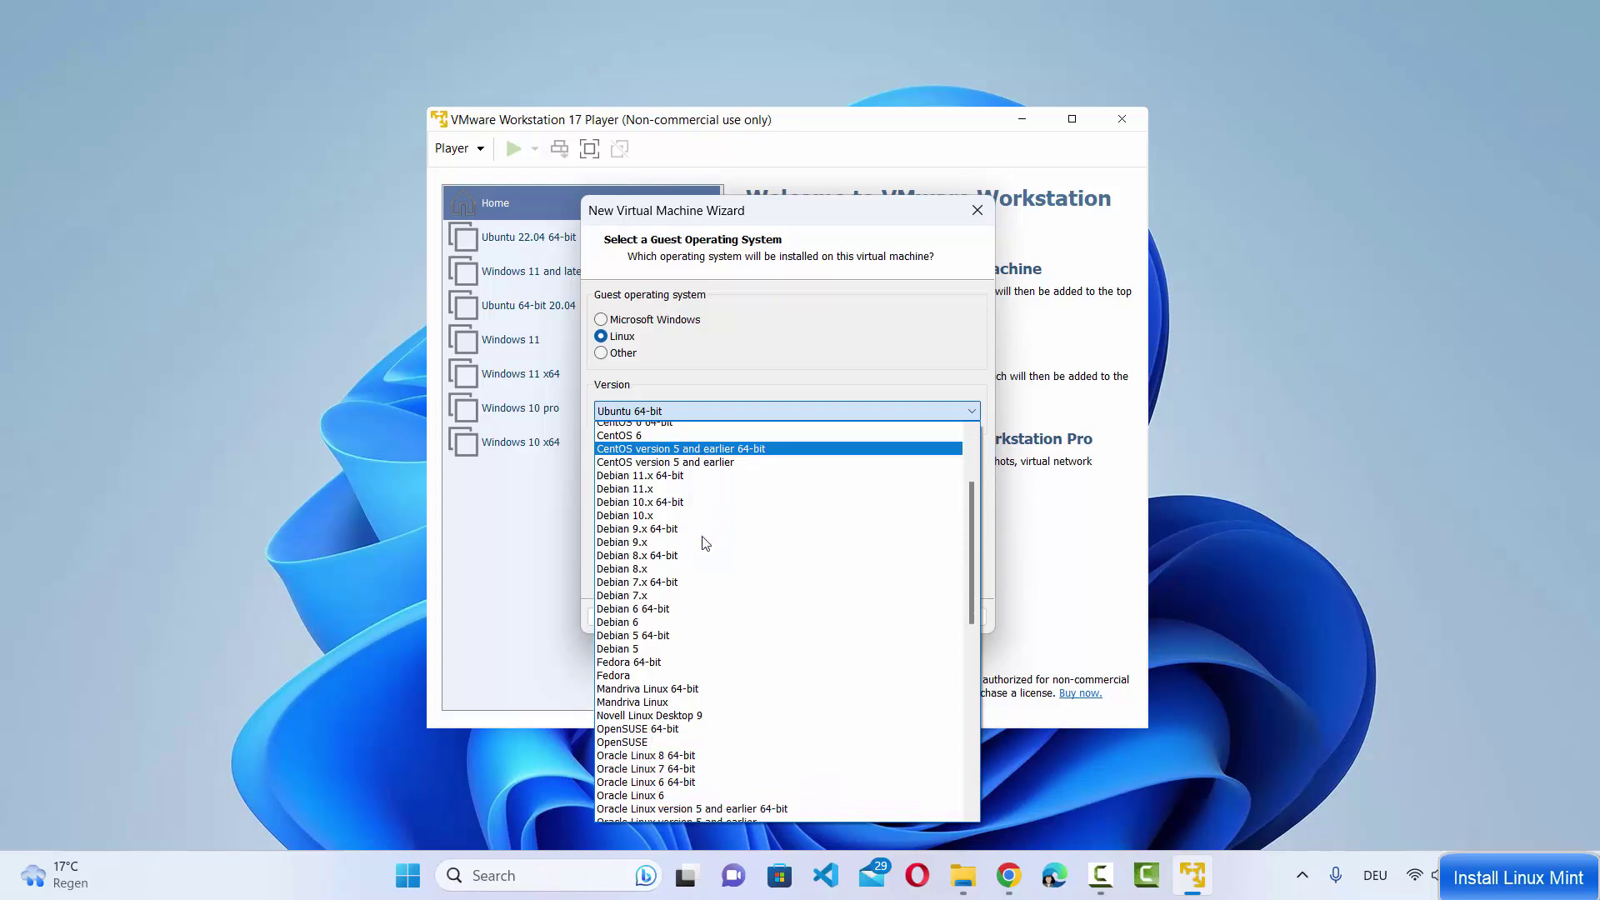
scroll(704, 543, down, 11)
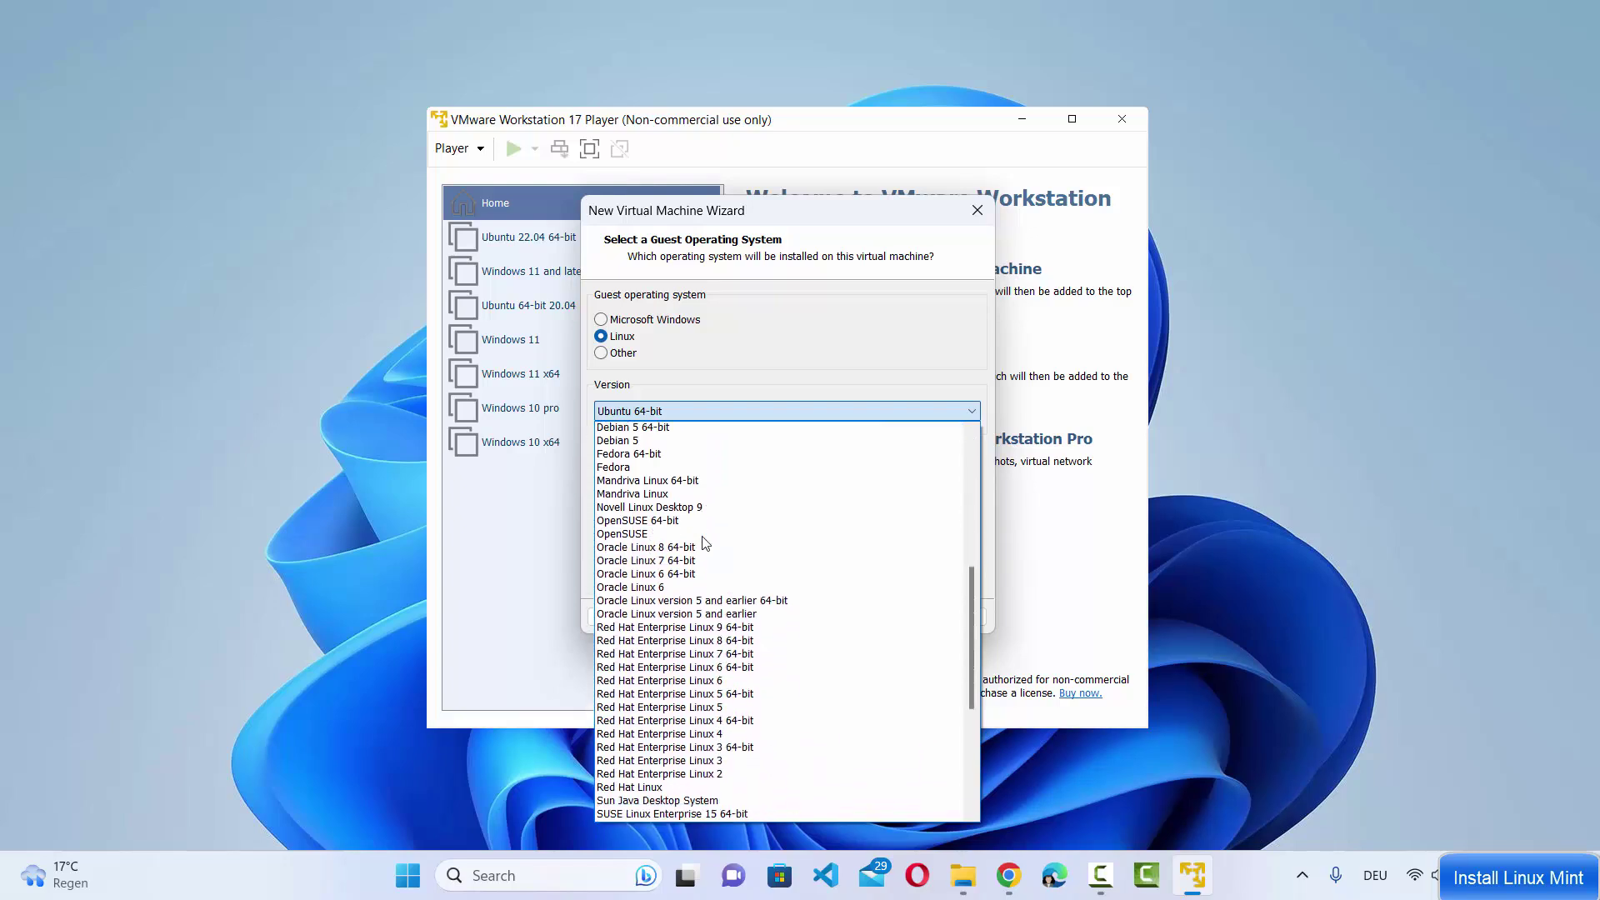
scroll(704, 542, down, 1)
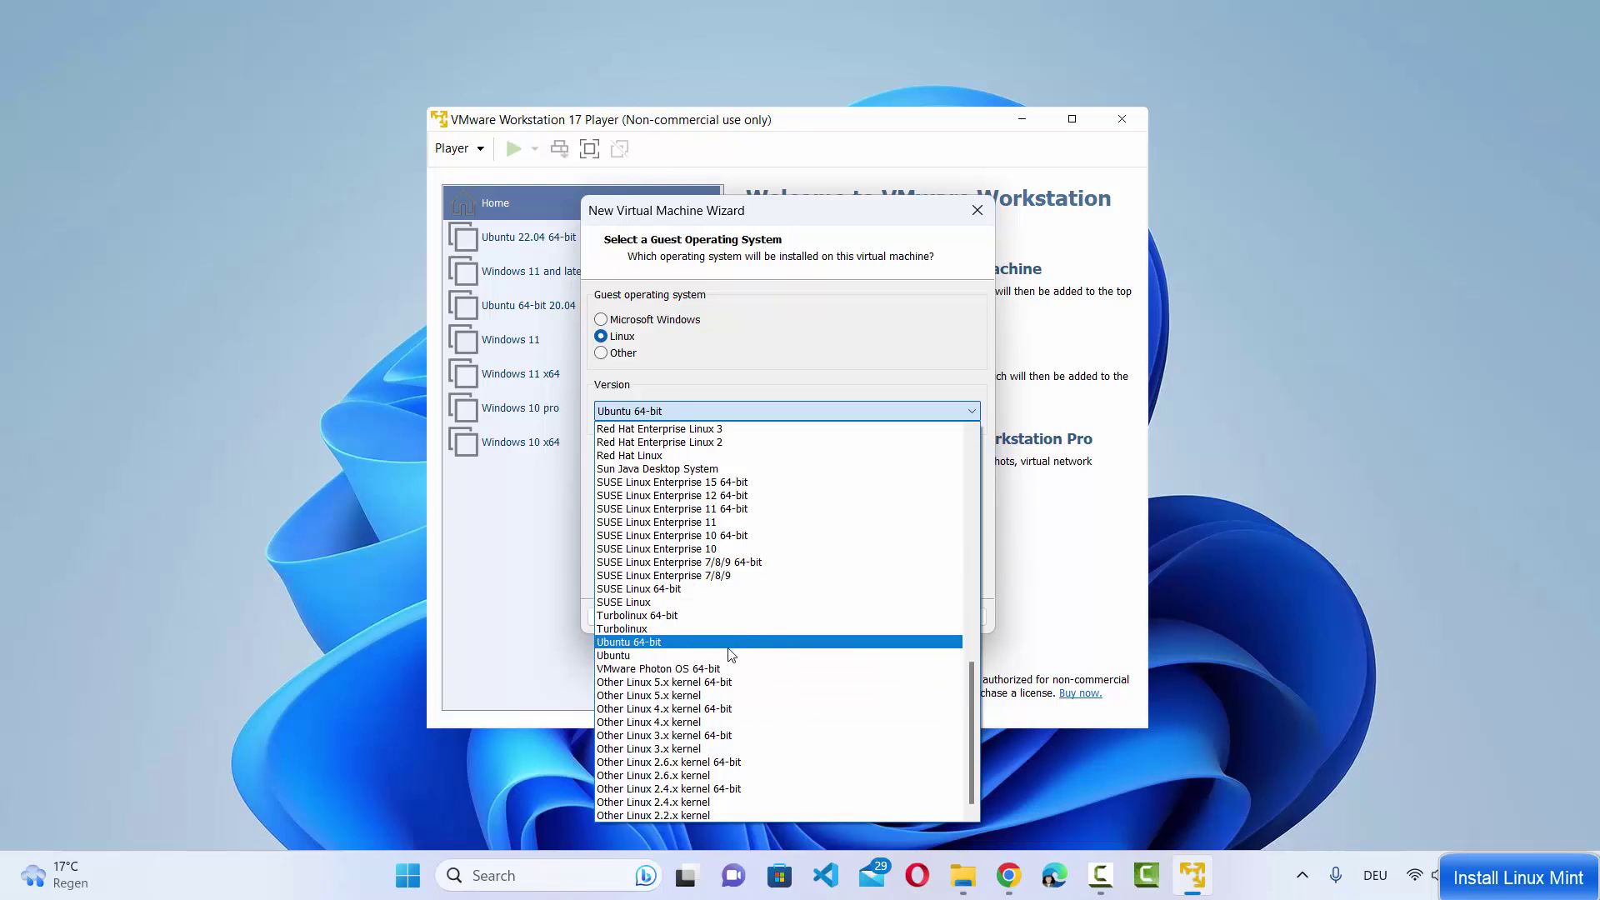
scroll(741, 638, up, 16)
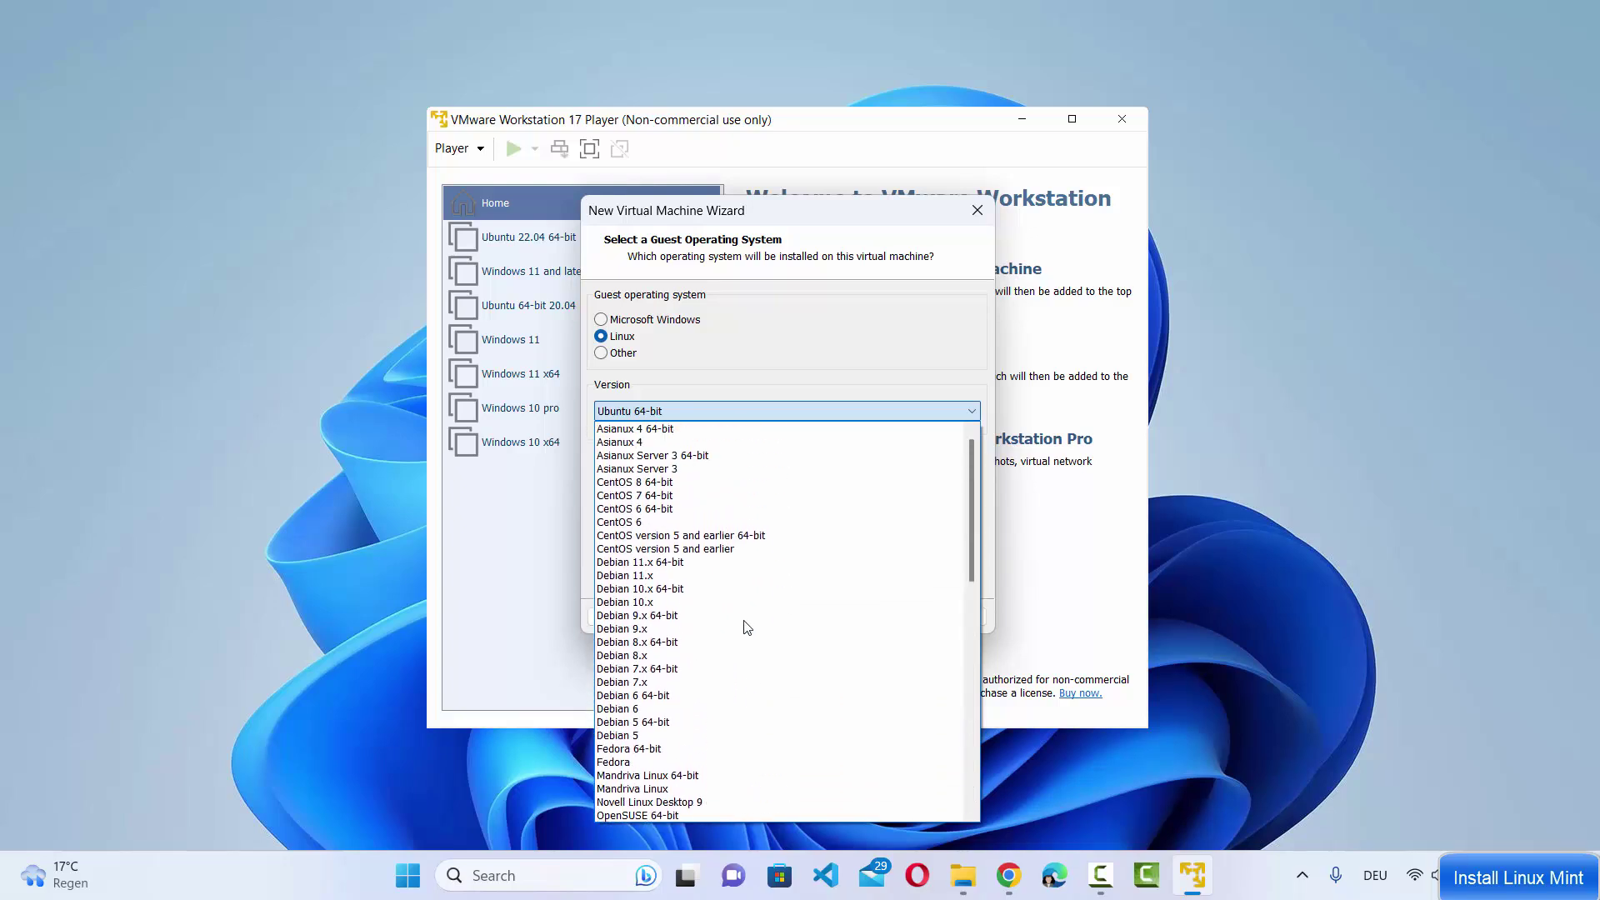
scroll(736, 609, down, 8)
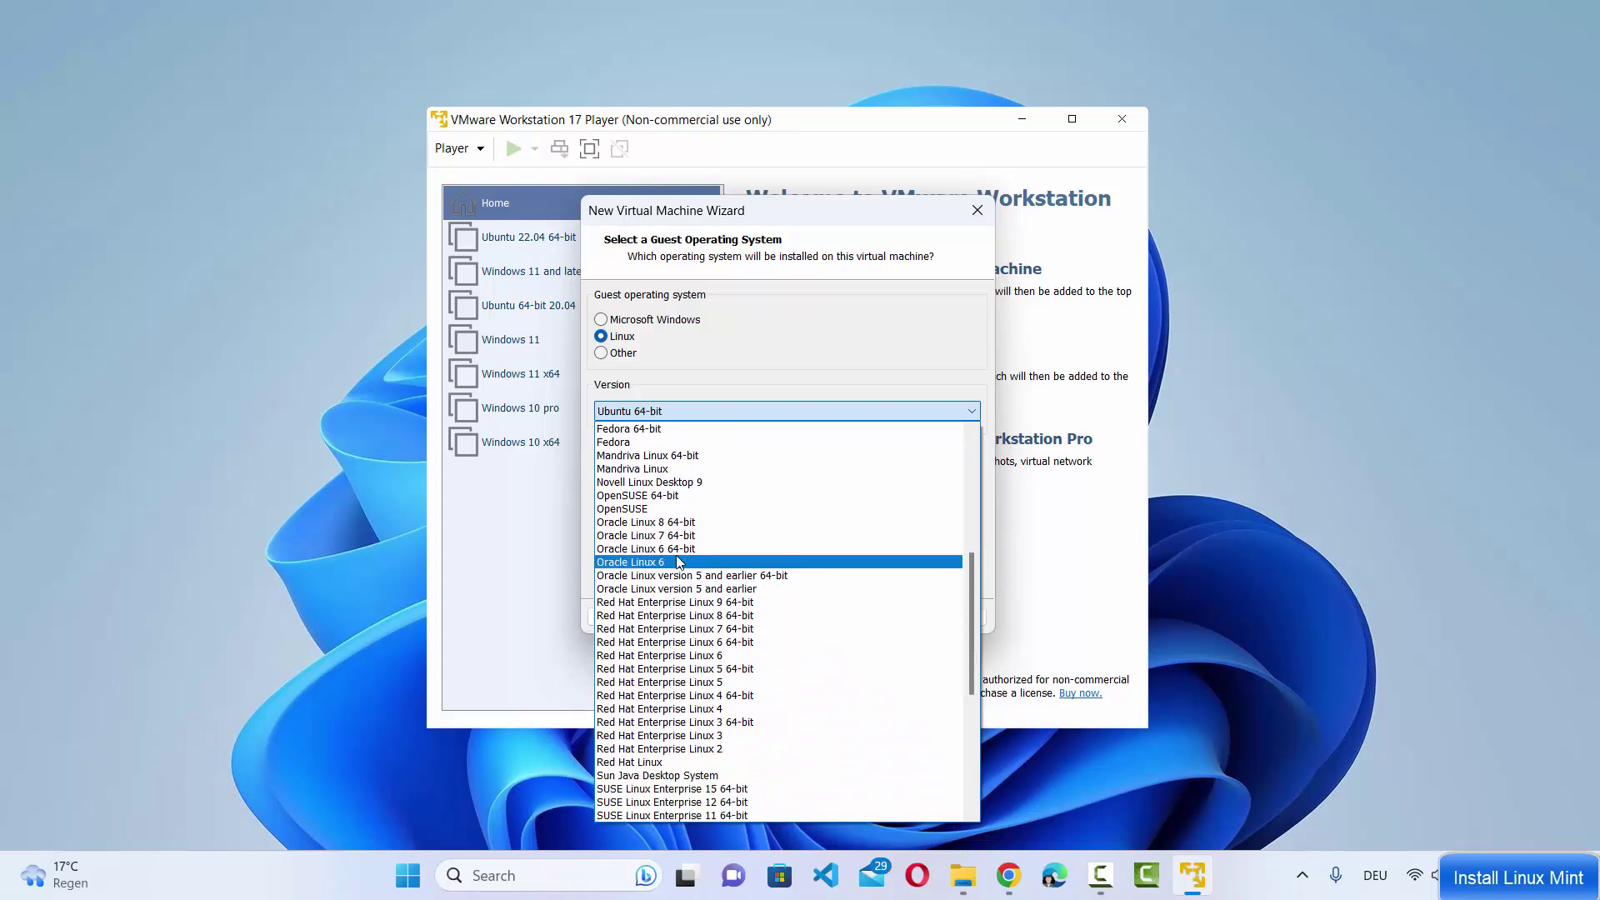
scroll(677, 563, up, 1)
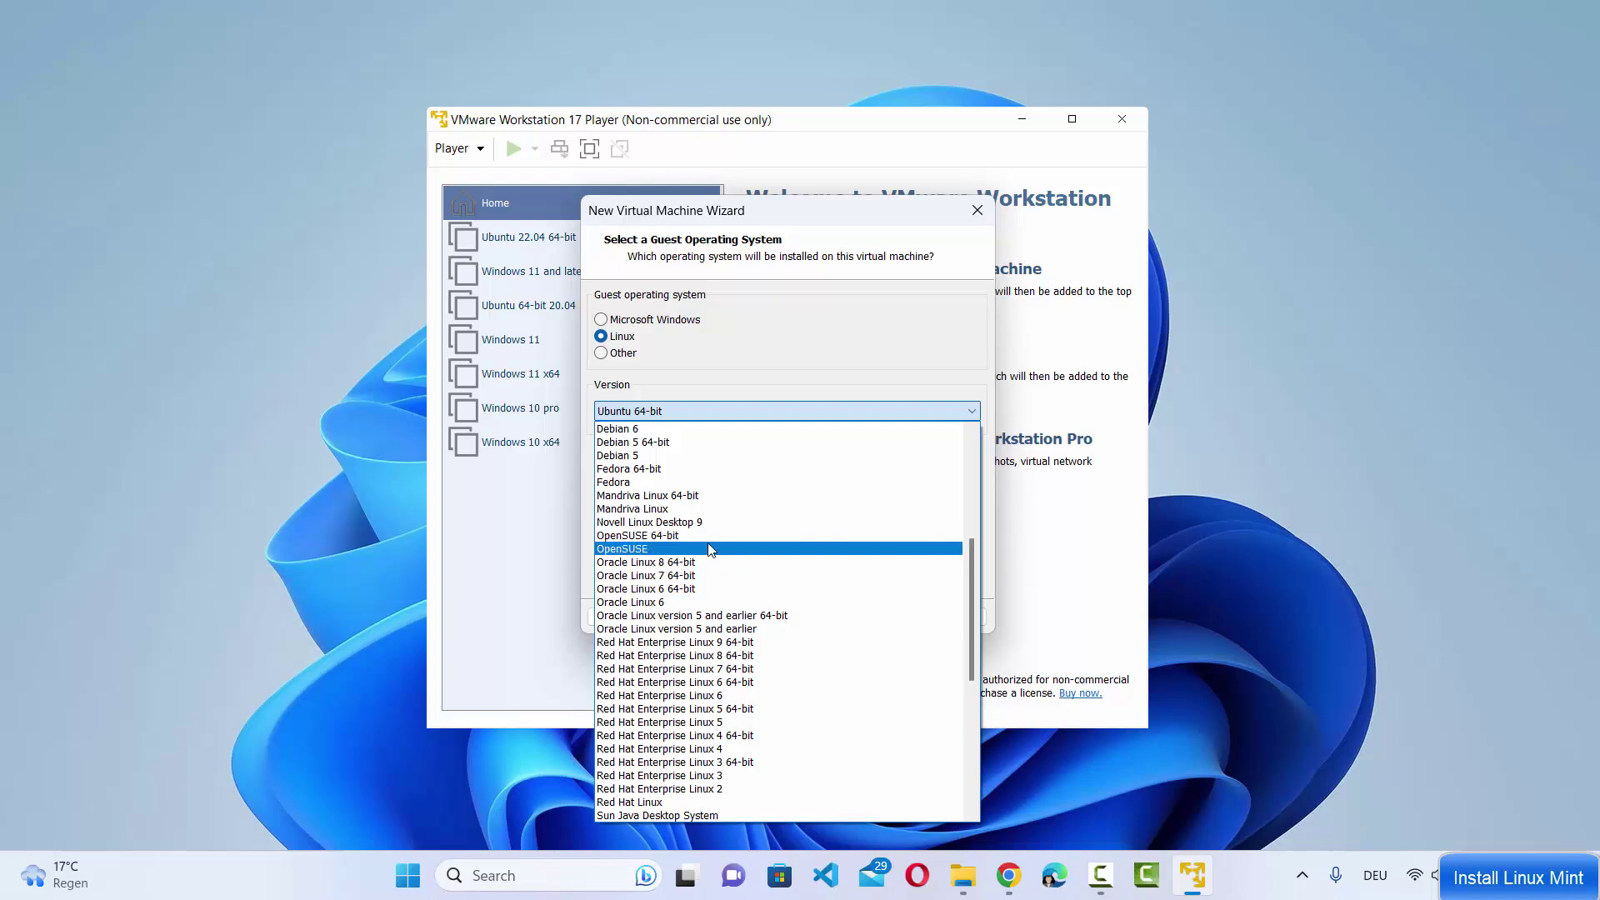
scroll(710, 550, down, 6)
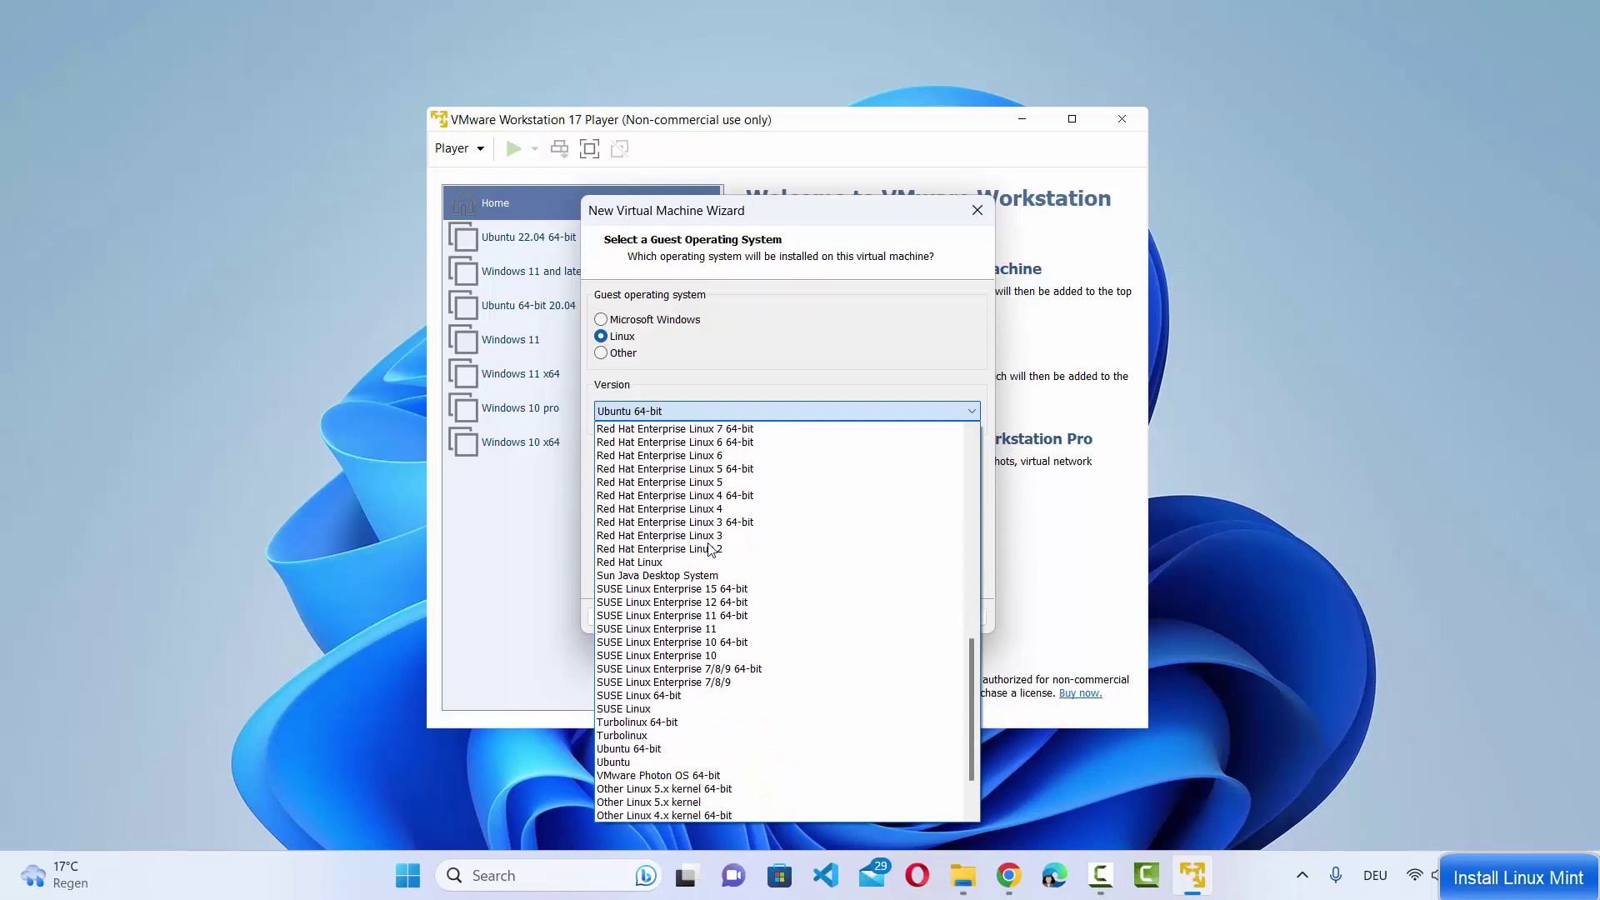
scroll(710, 550, down, 3)
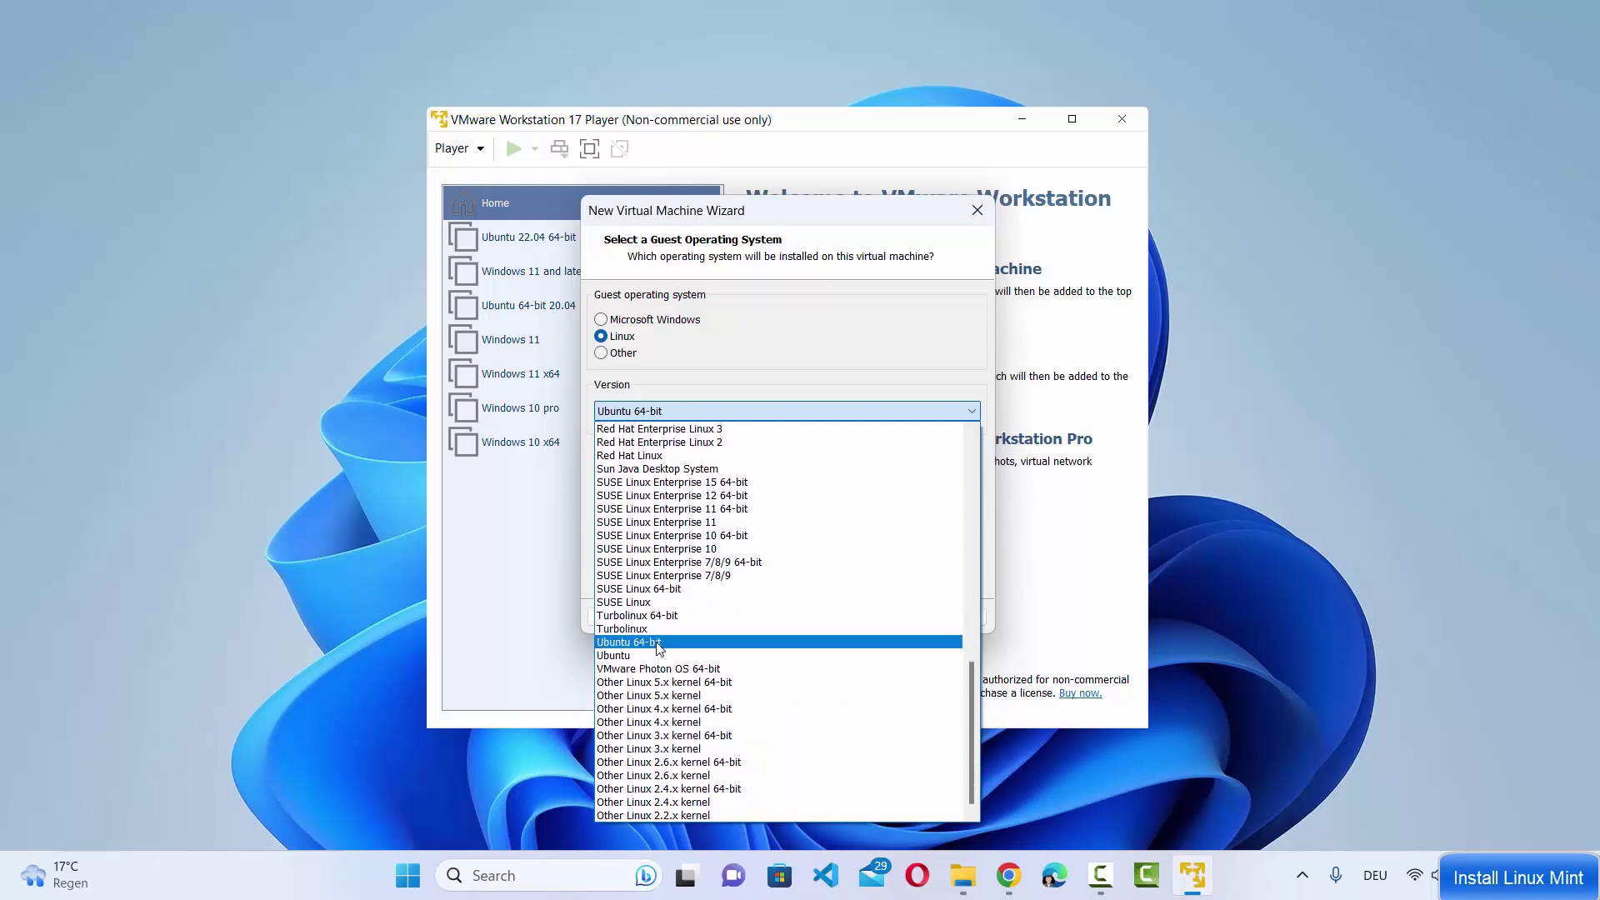
click(658, 643)
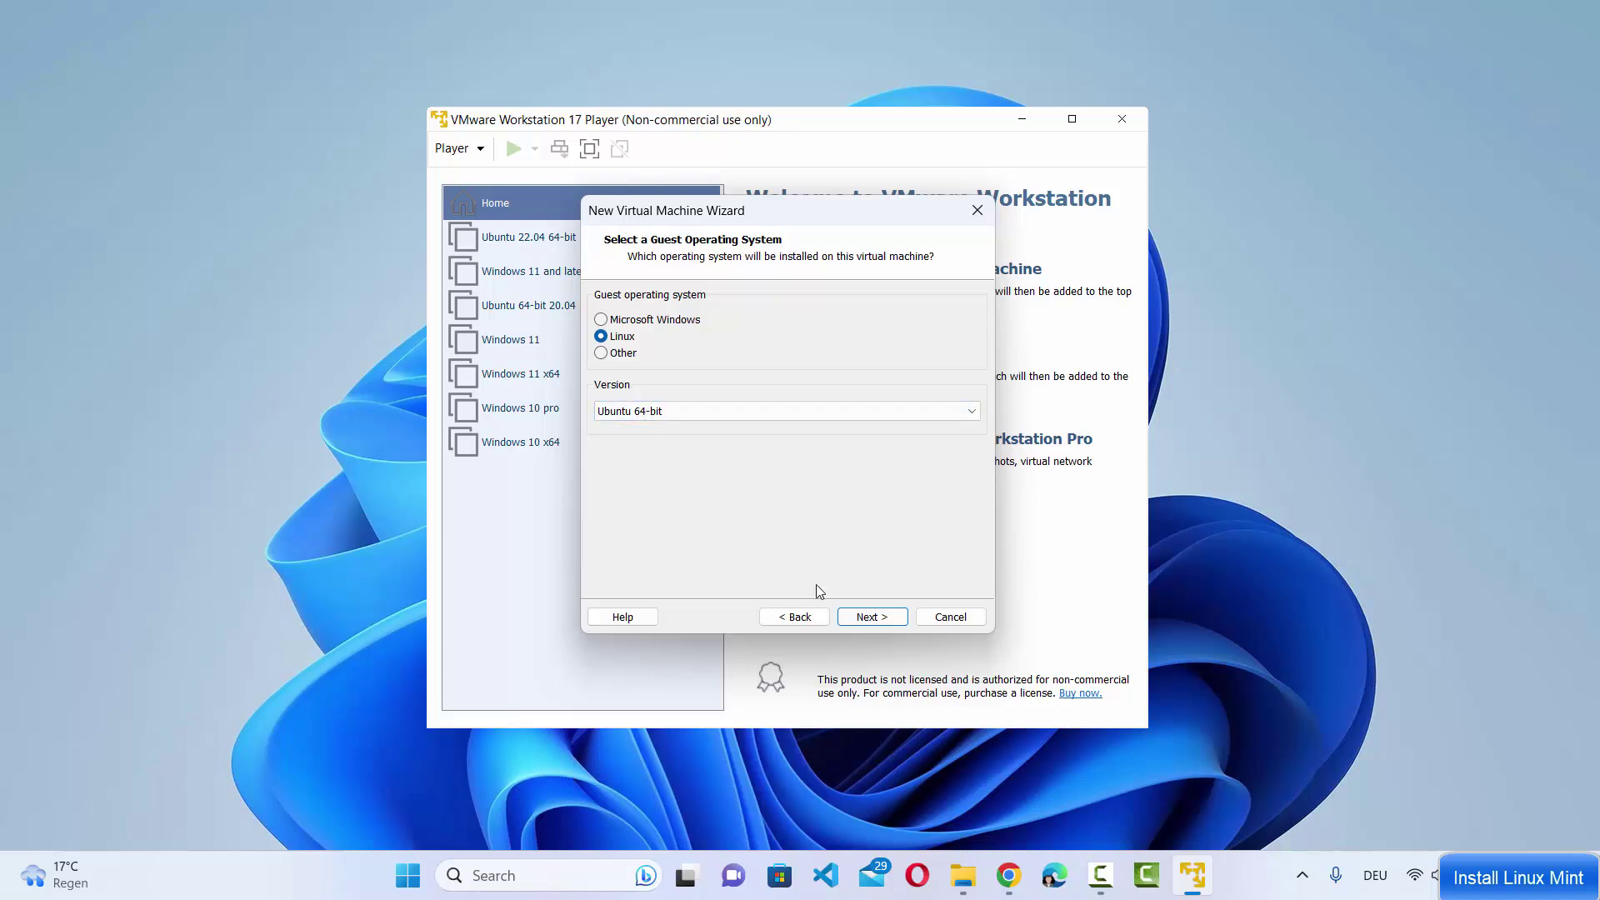
click(883, 624)
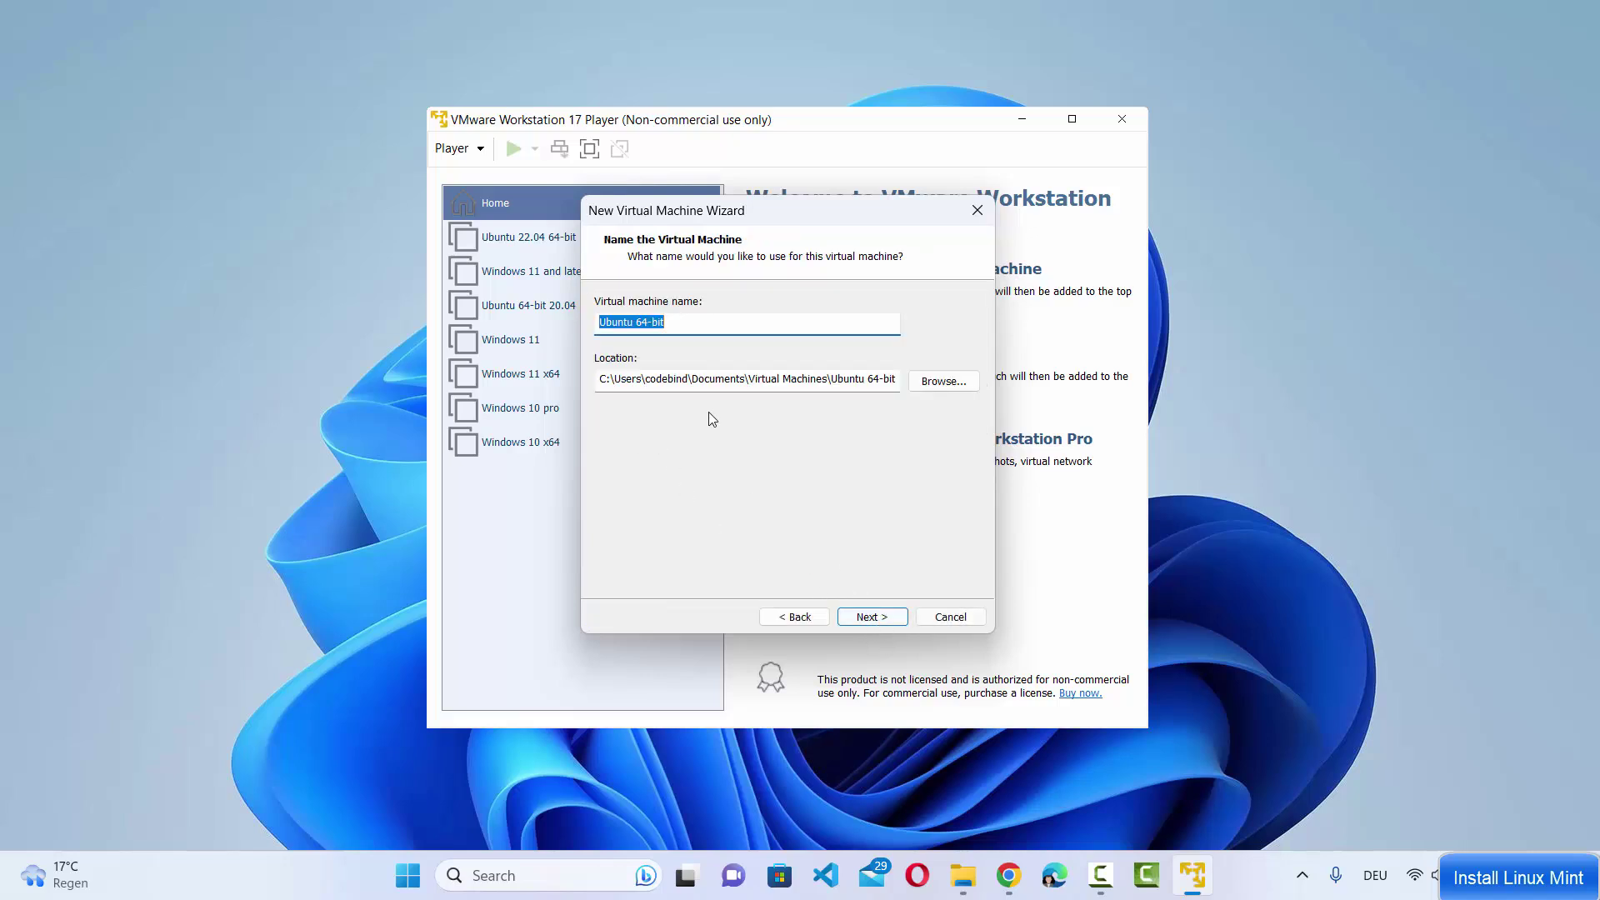
Replace 'Ubuntu' with 'Linux Mint' in the virtual machine name, giving Linux Mint 64-bit
click(631, 327)
drag(638, 326, 601, 325)
text(L)
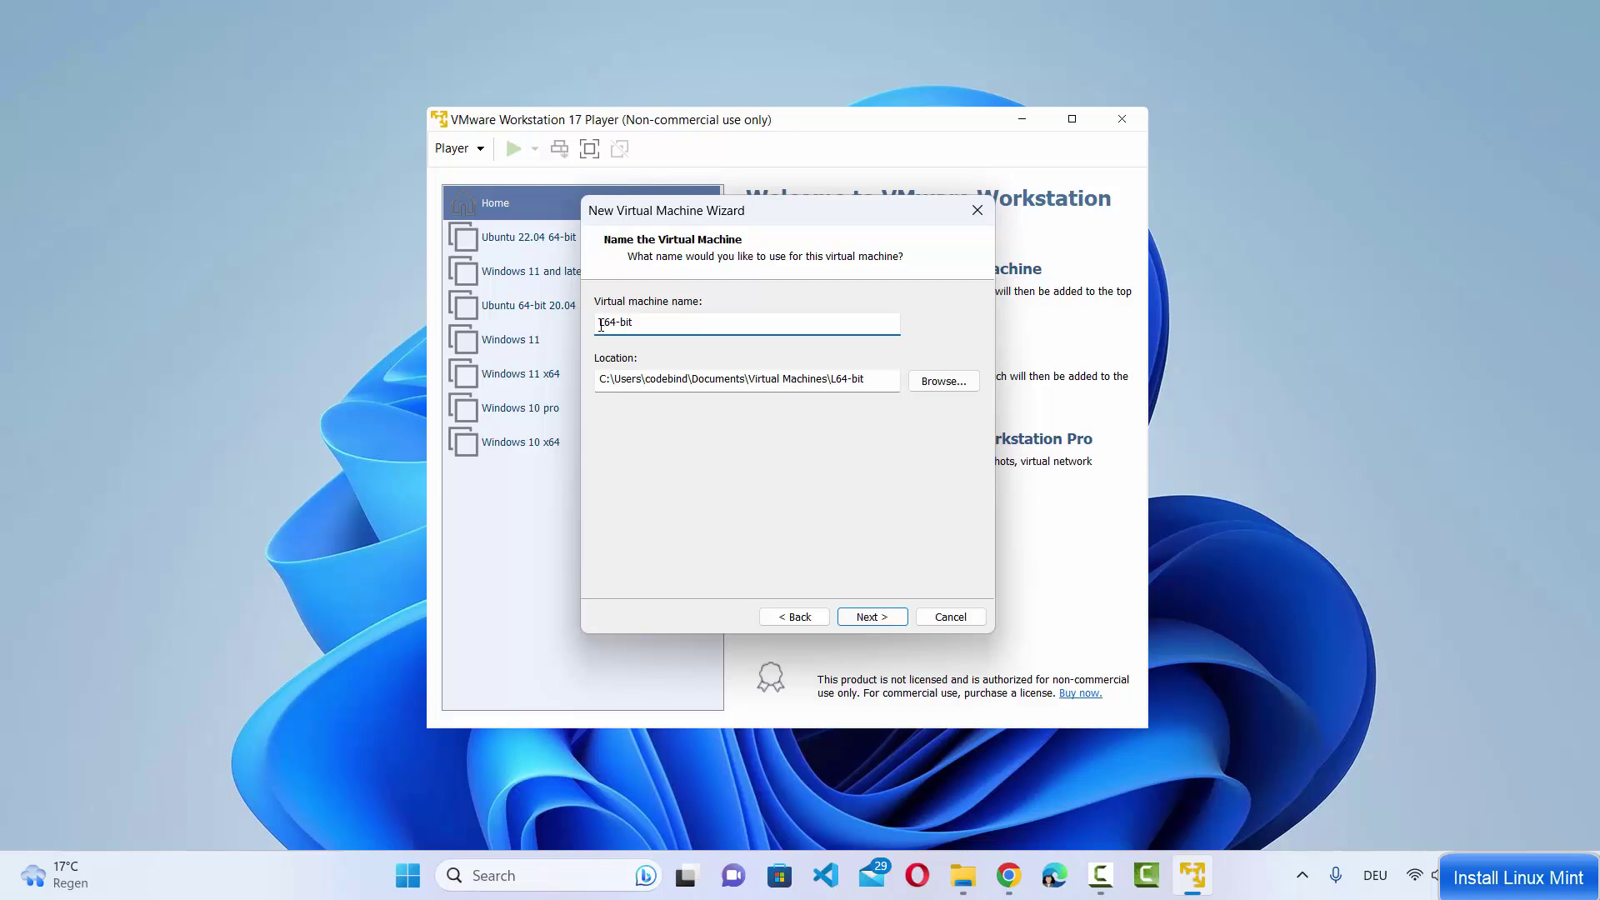
text(inux Mint)
drag(604, 378, 811, 377)
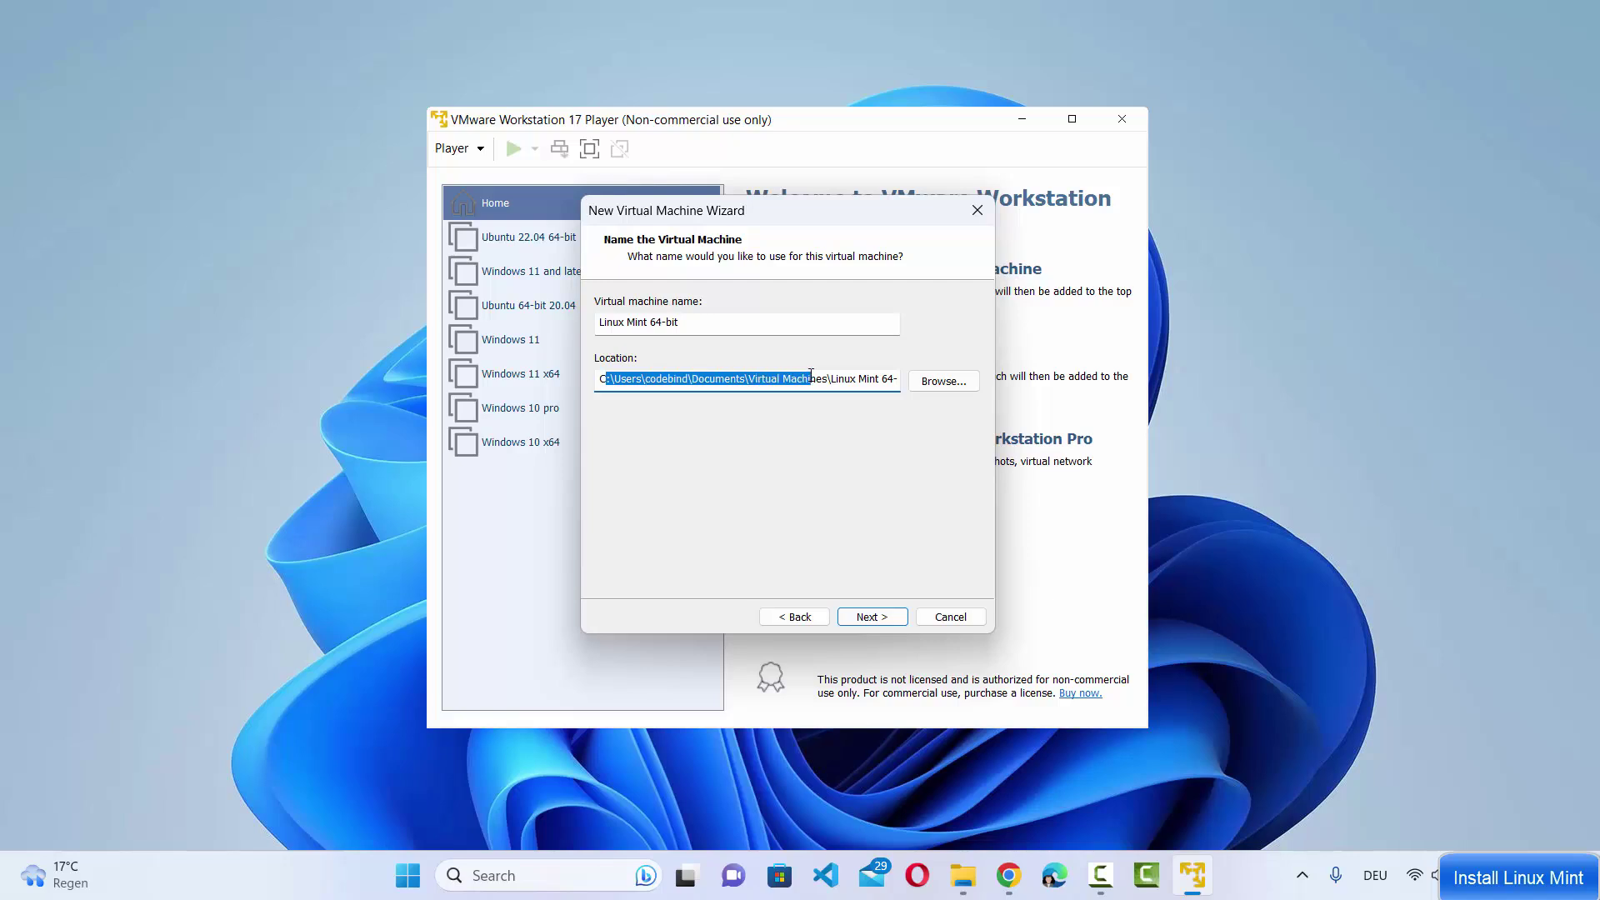
Browse to This PC > DATADRIVE1 (D:) and pick the Linux Mint folder as the location
click(940, 383)
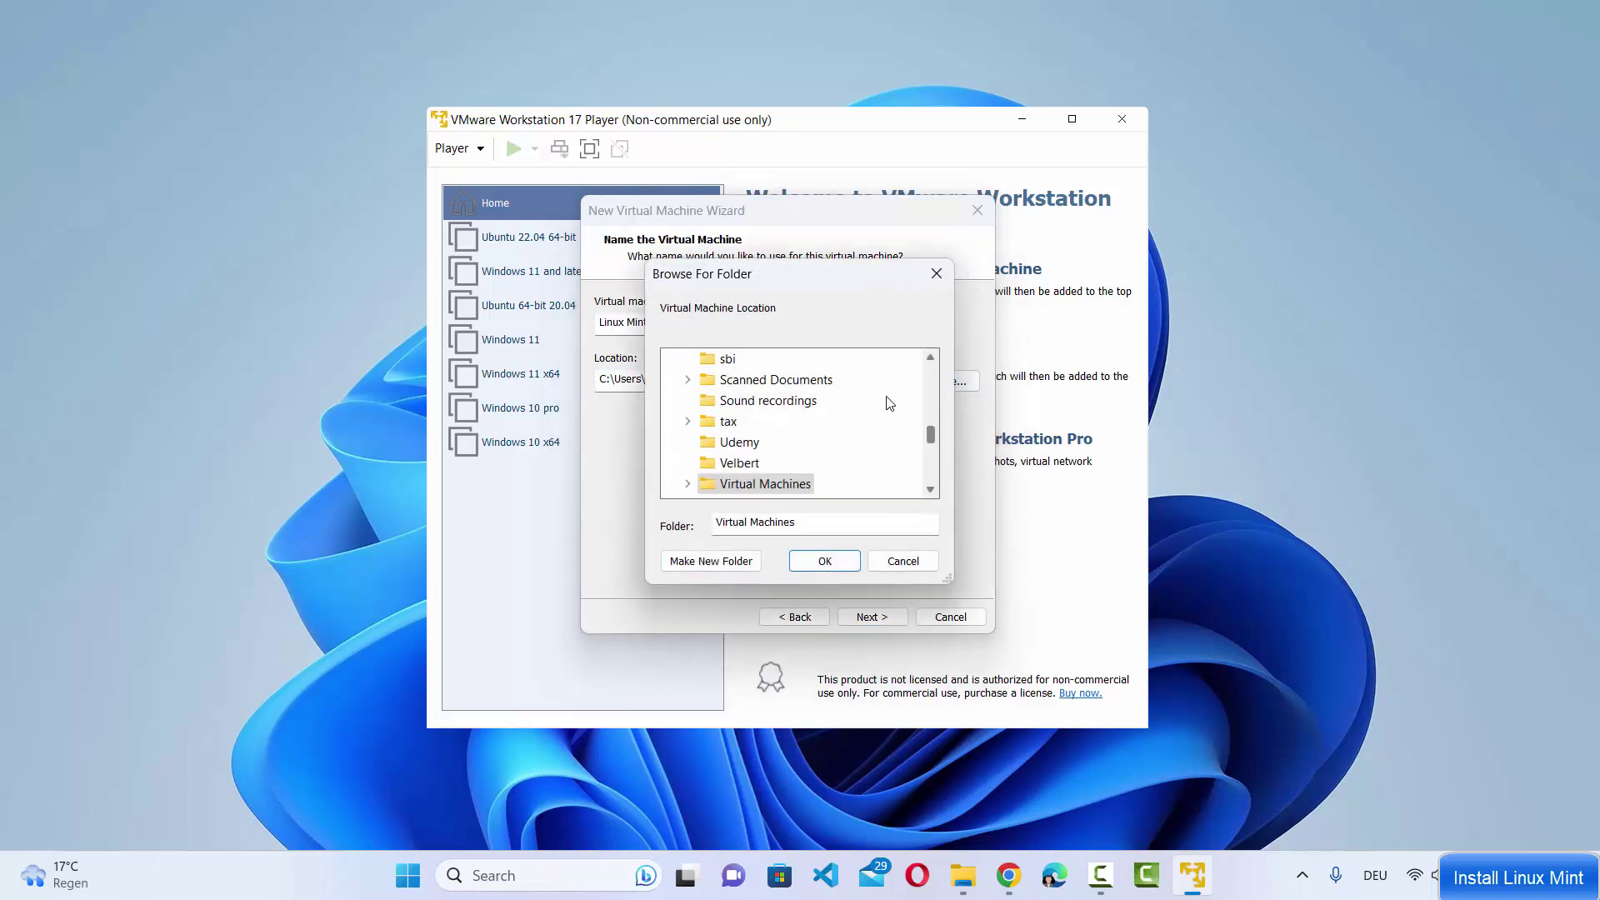
scroll(889, 403, up, 8)
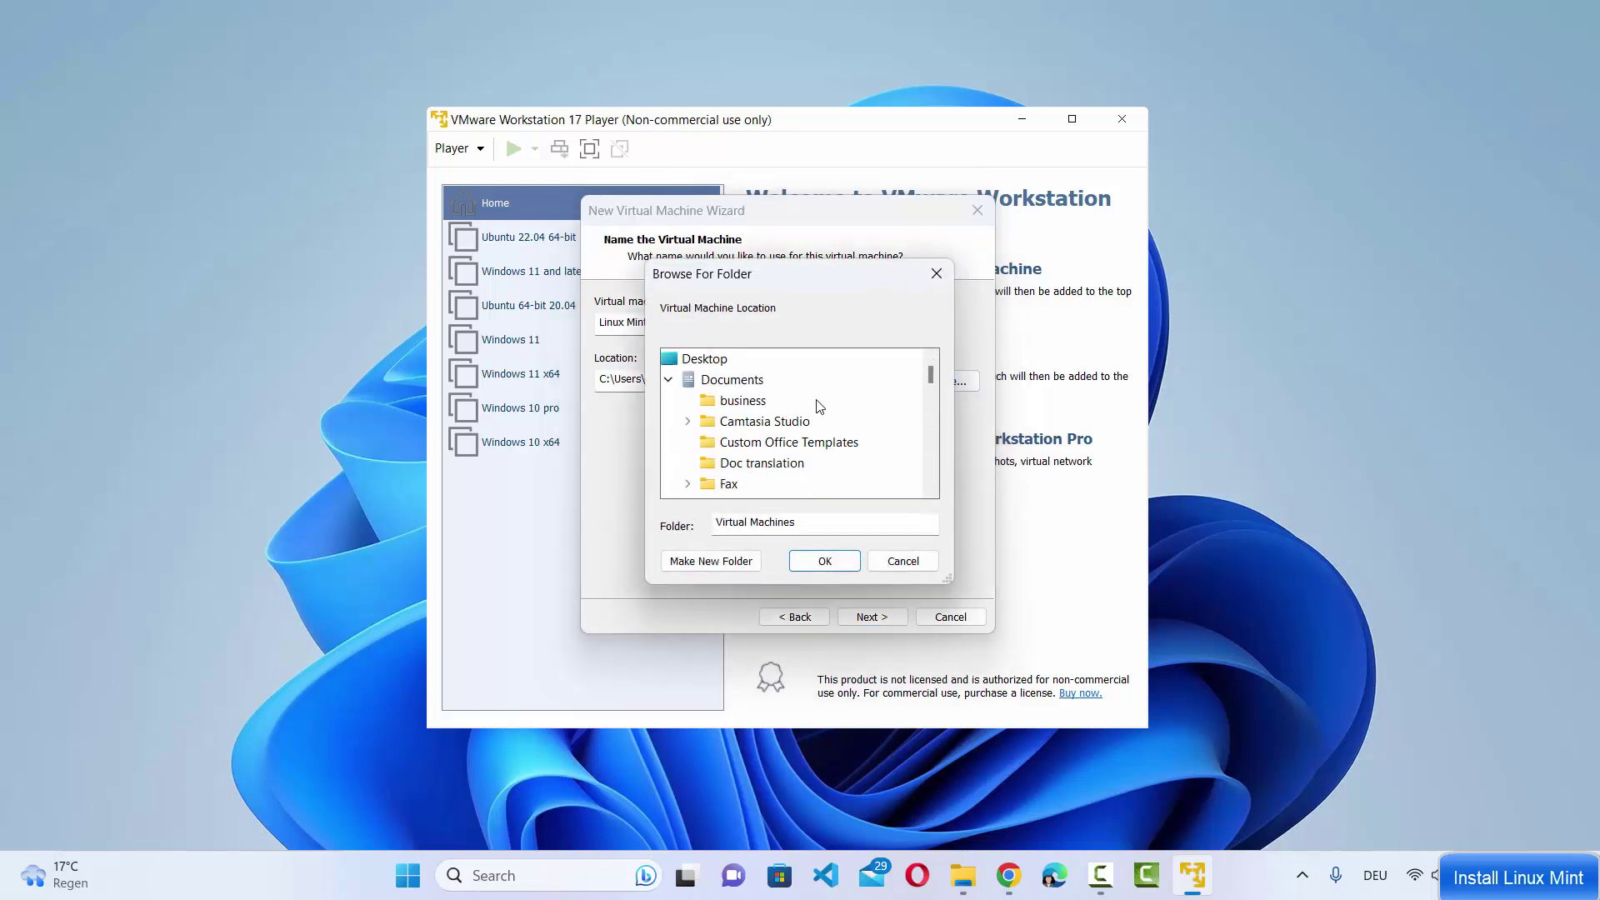
click(670, 380)
scroll(683, 404, down, 3)
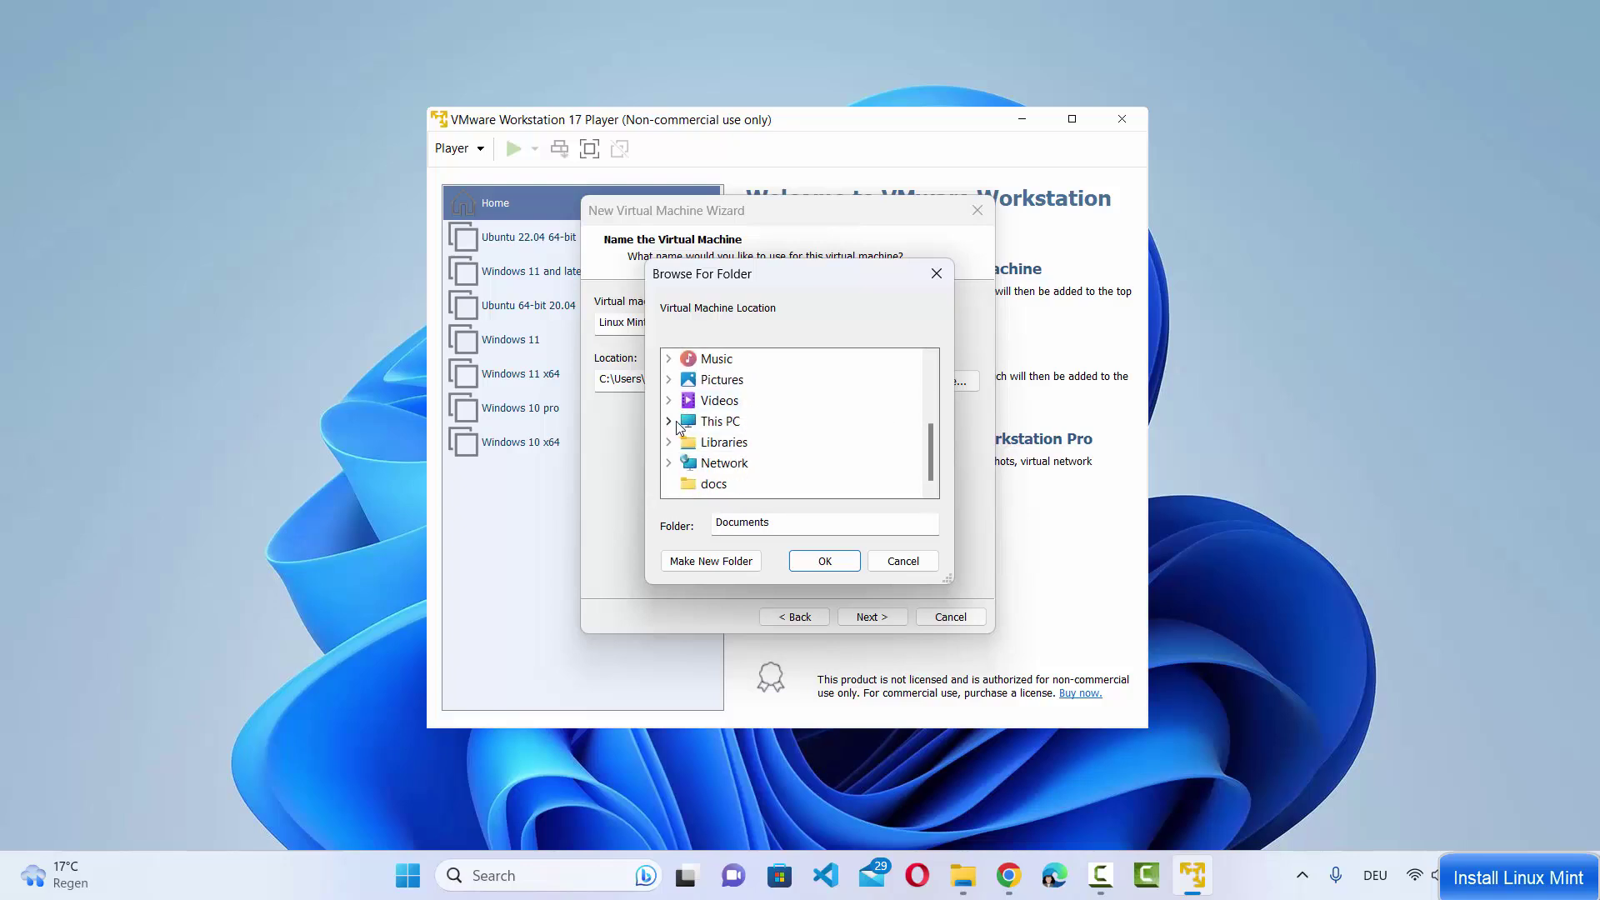
click(669, 422)
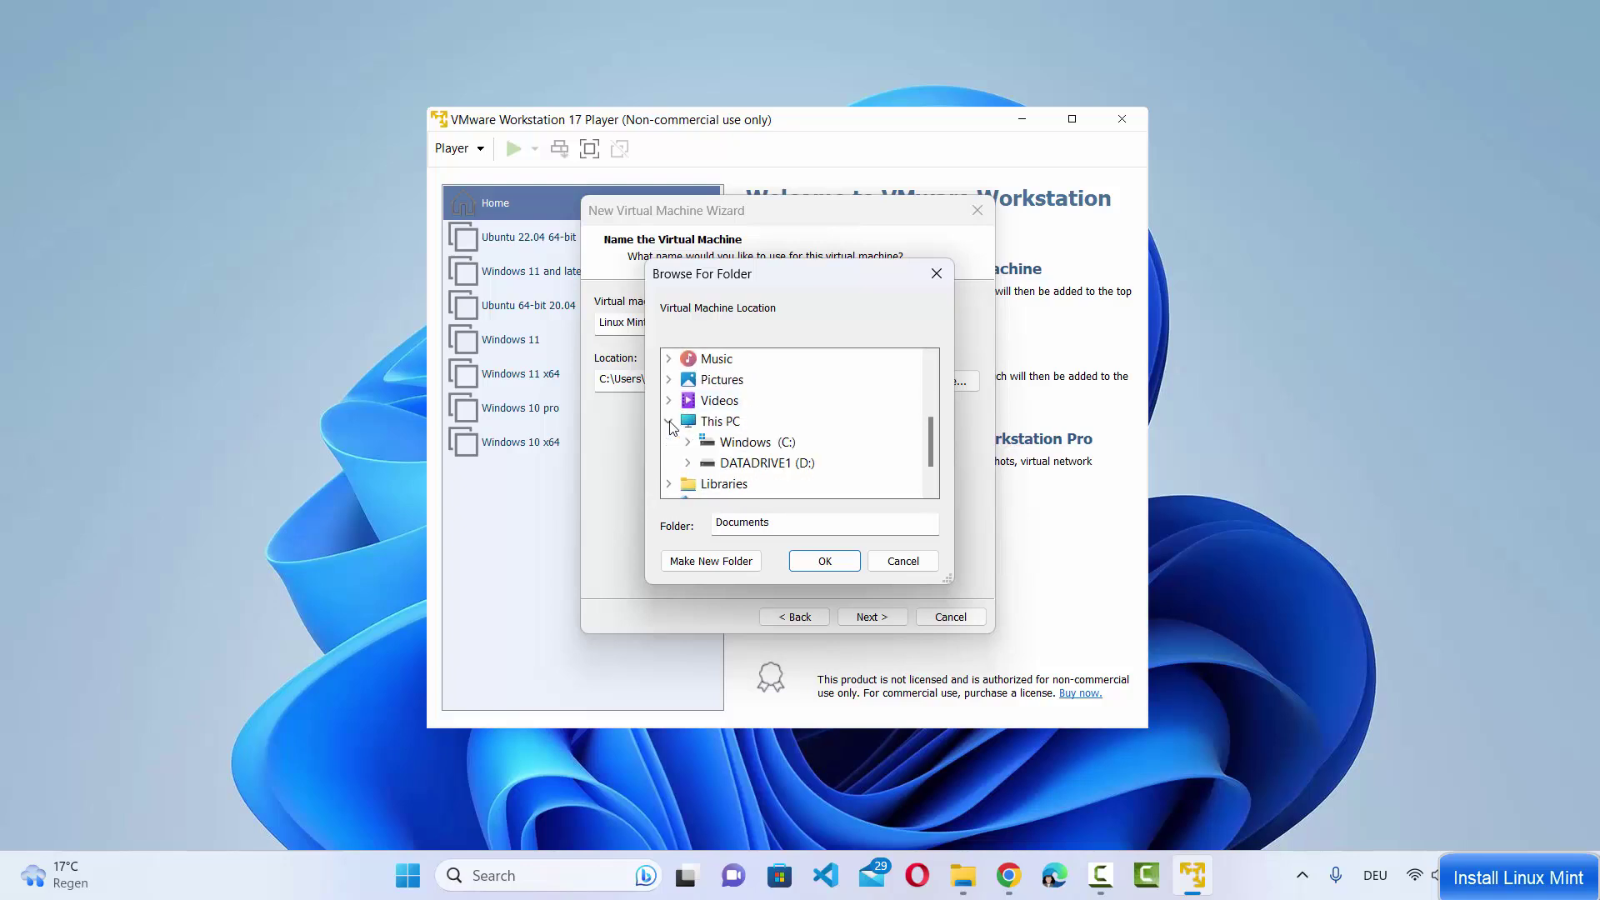
double_click(765, 462)
scroll(798, 408, down, 2)
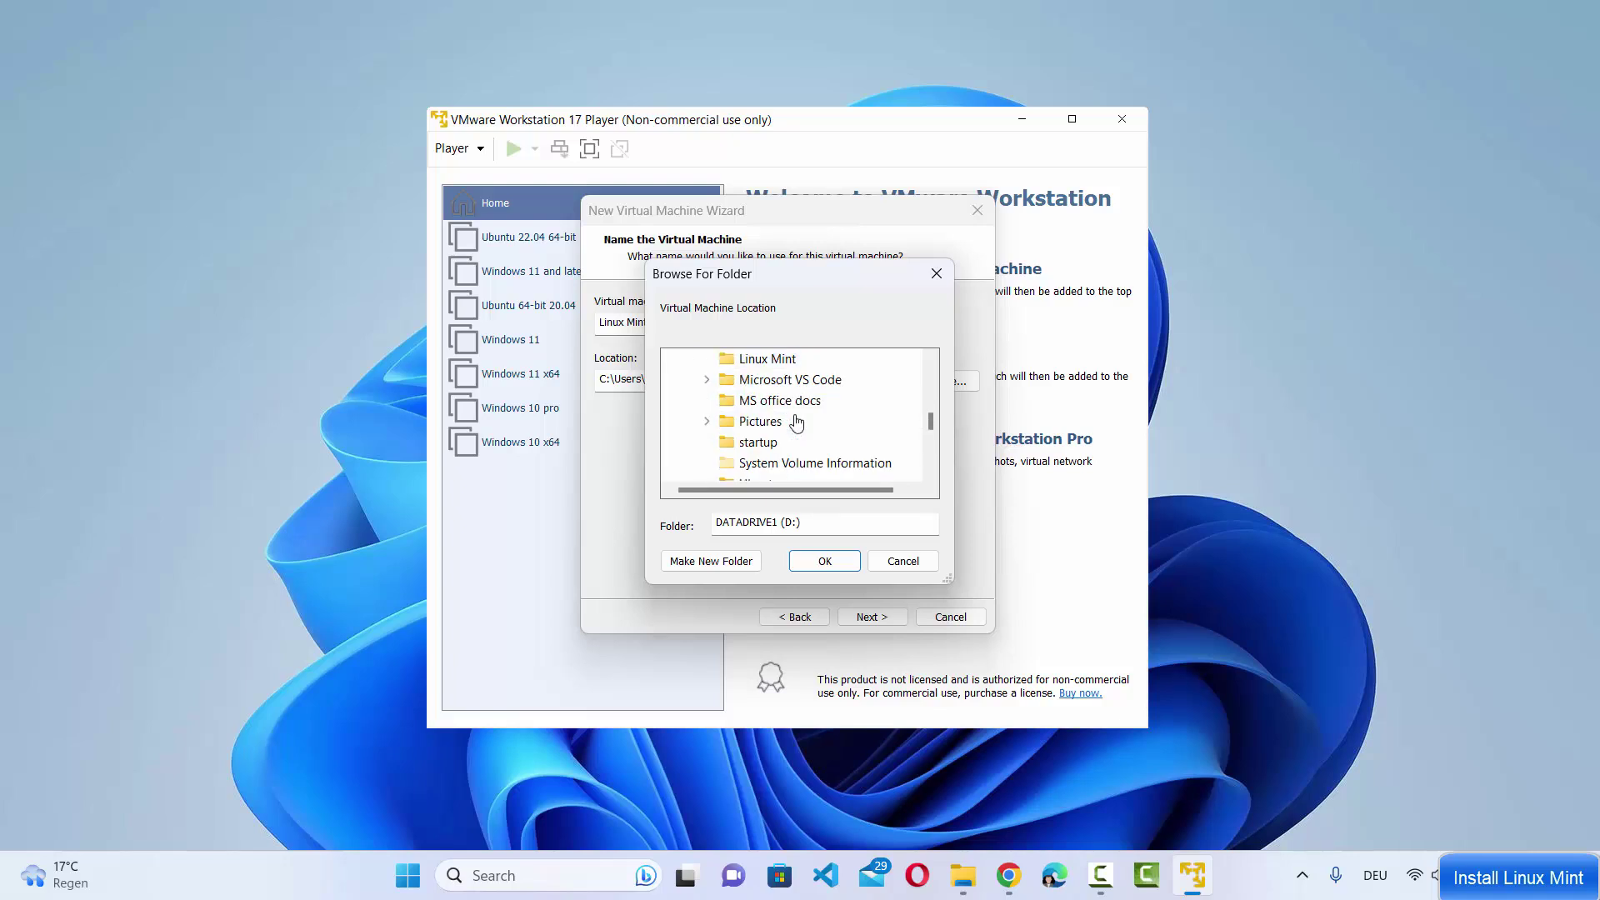
click(775, 360)
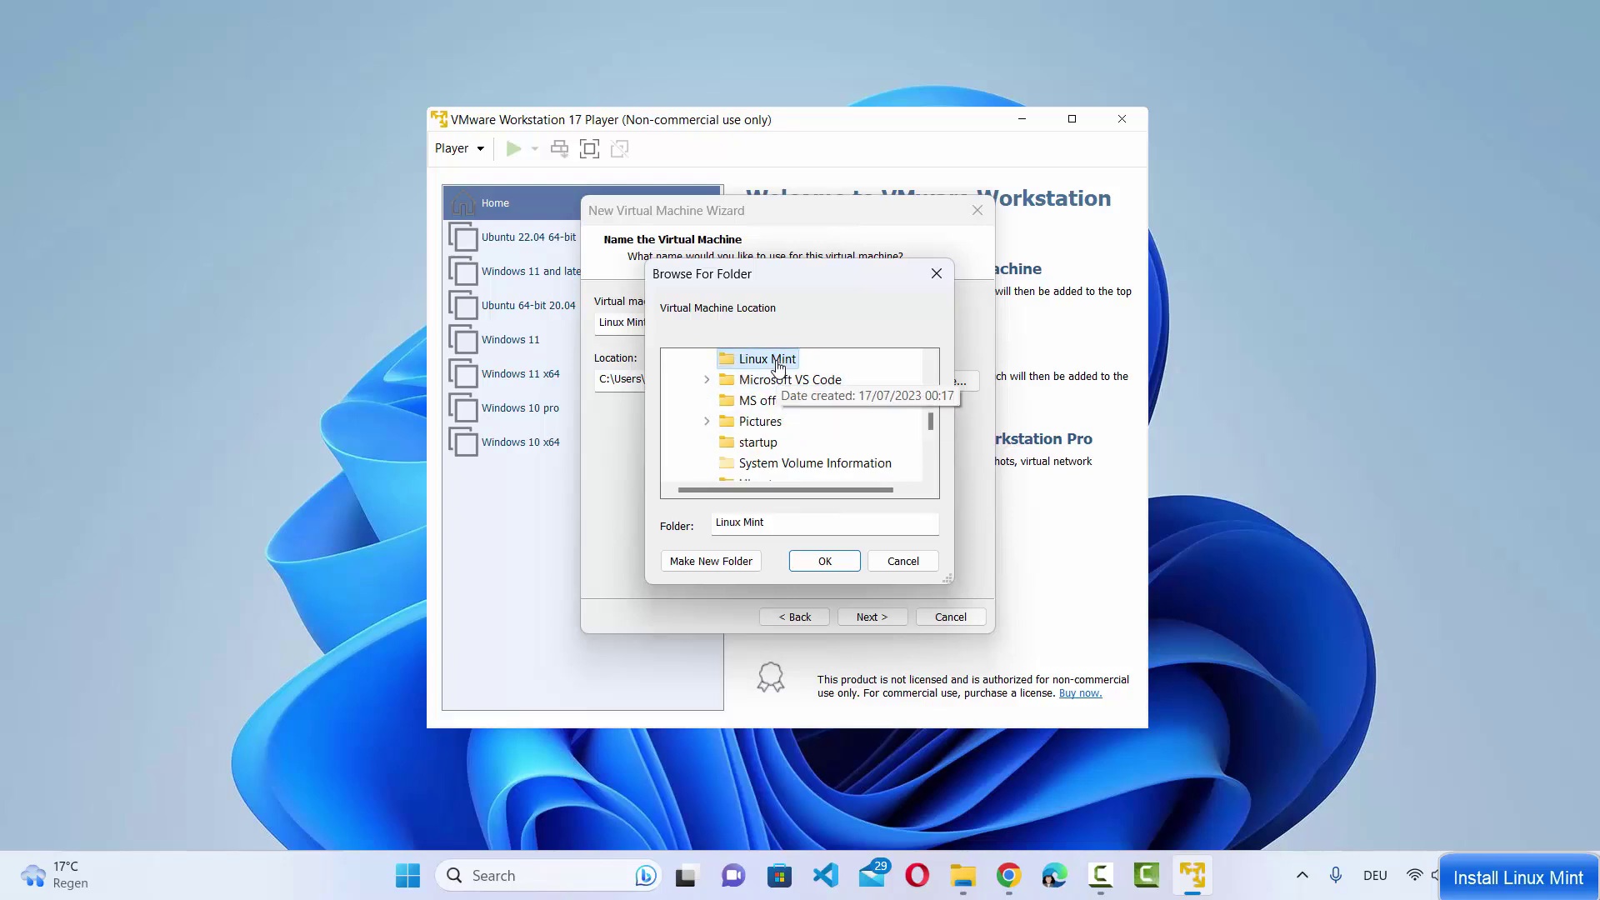
click(845, 557)
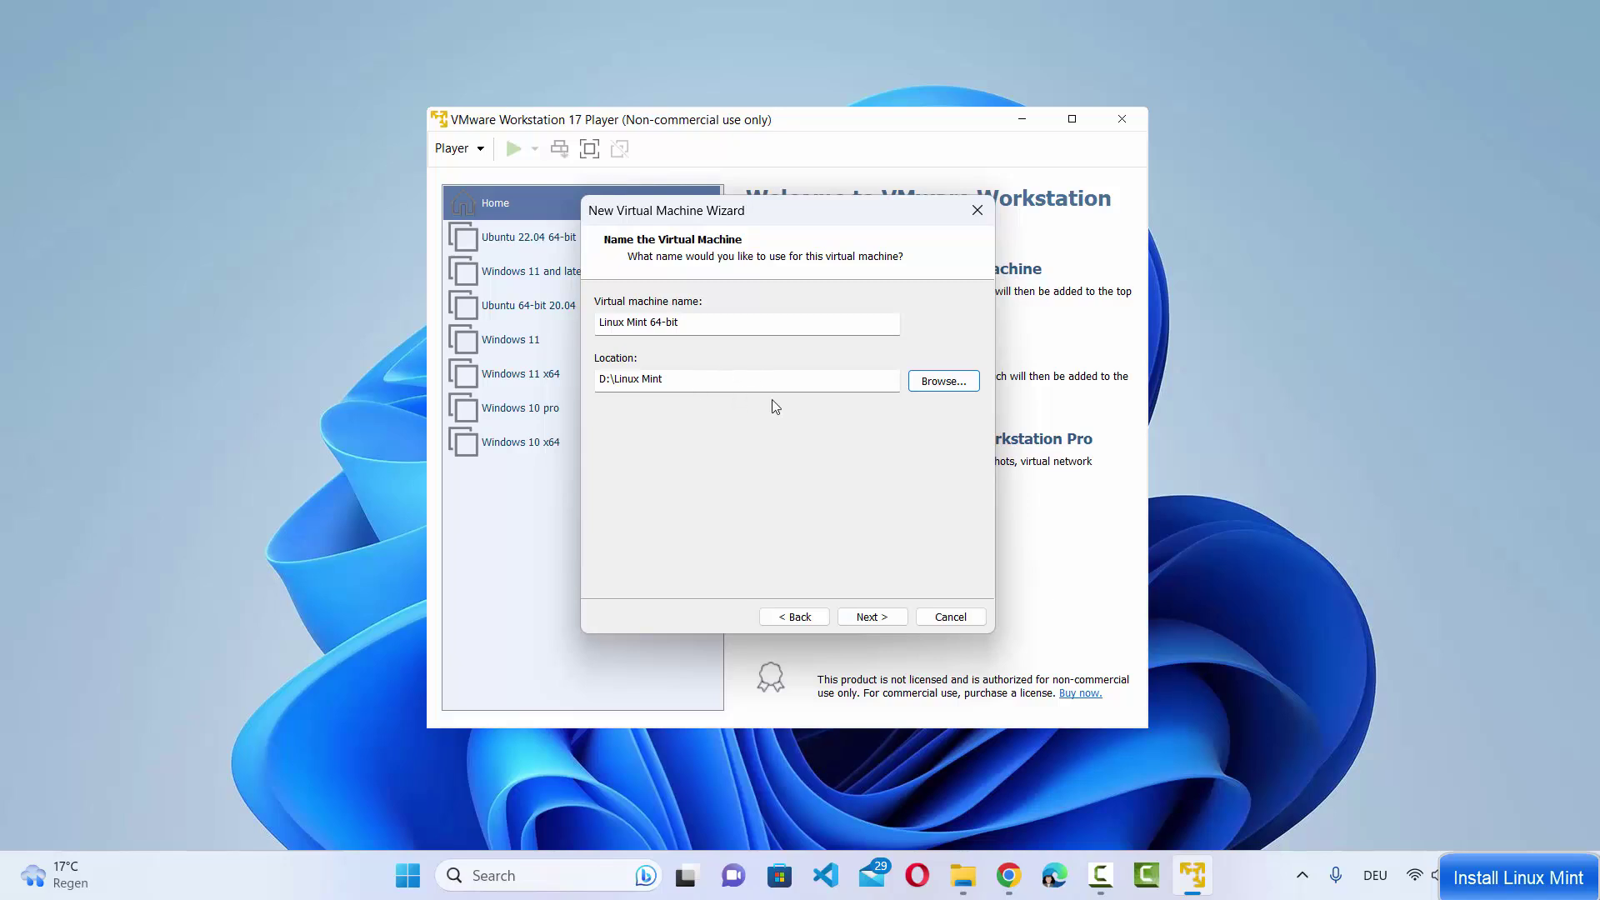
Set the maximum disk size to 100 GB, keeping the disk split into multiple files
click(872, 617)
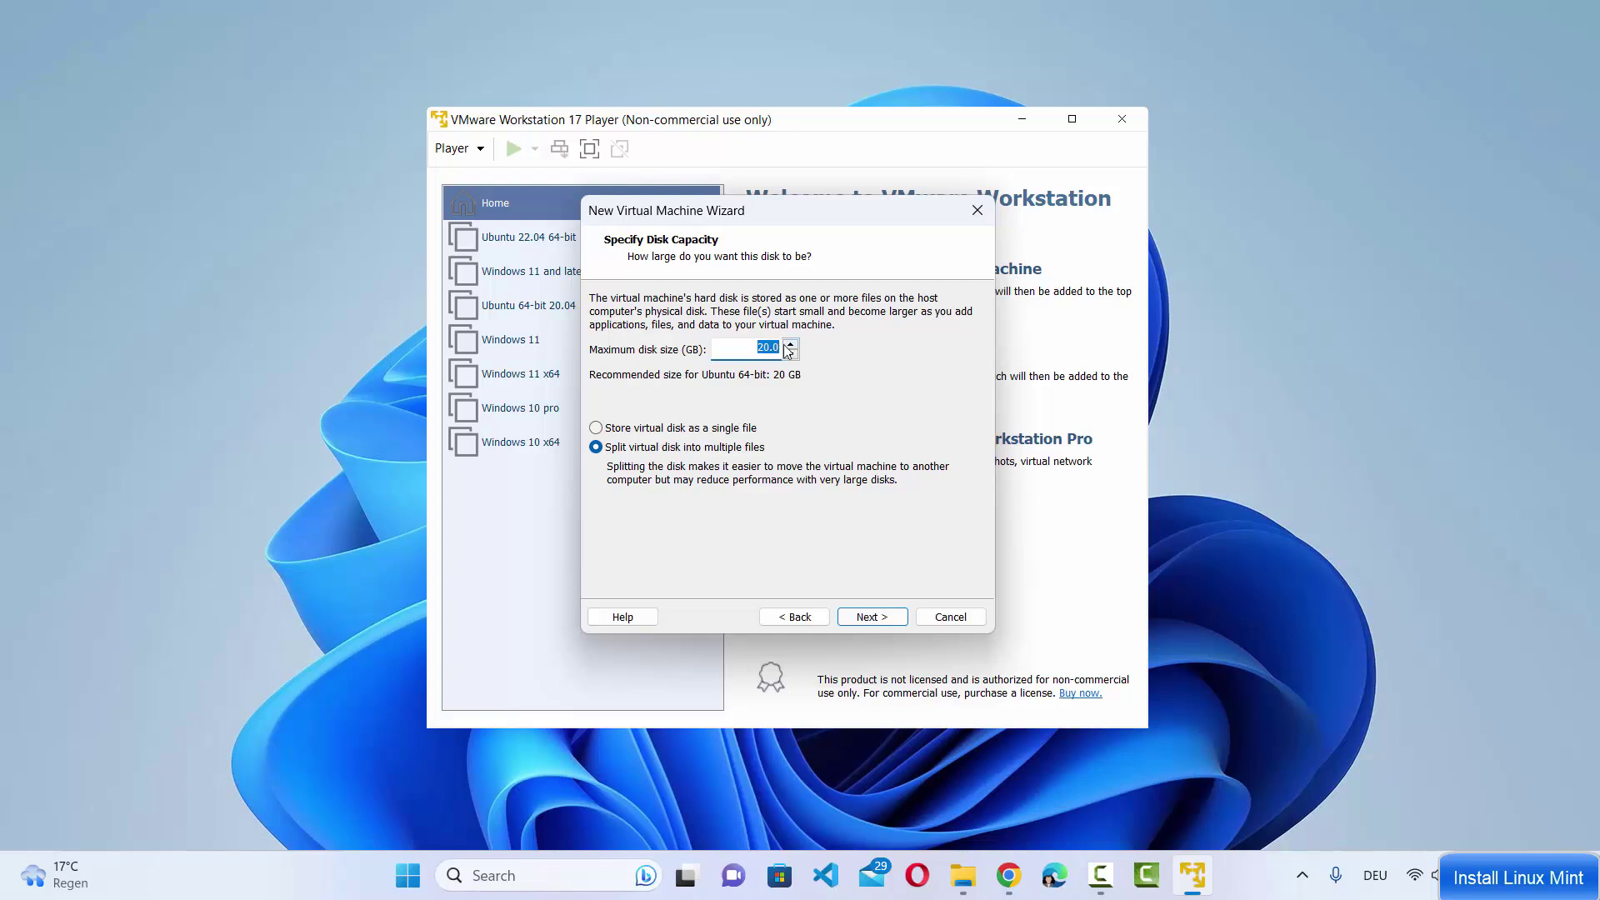
double_click(767, 348)
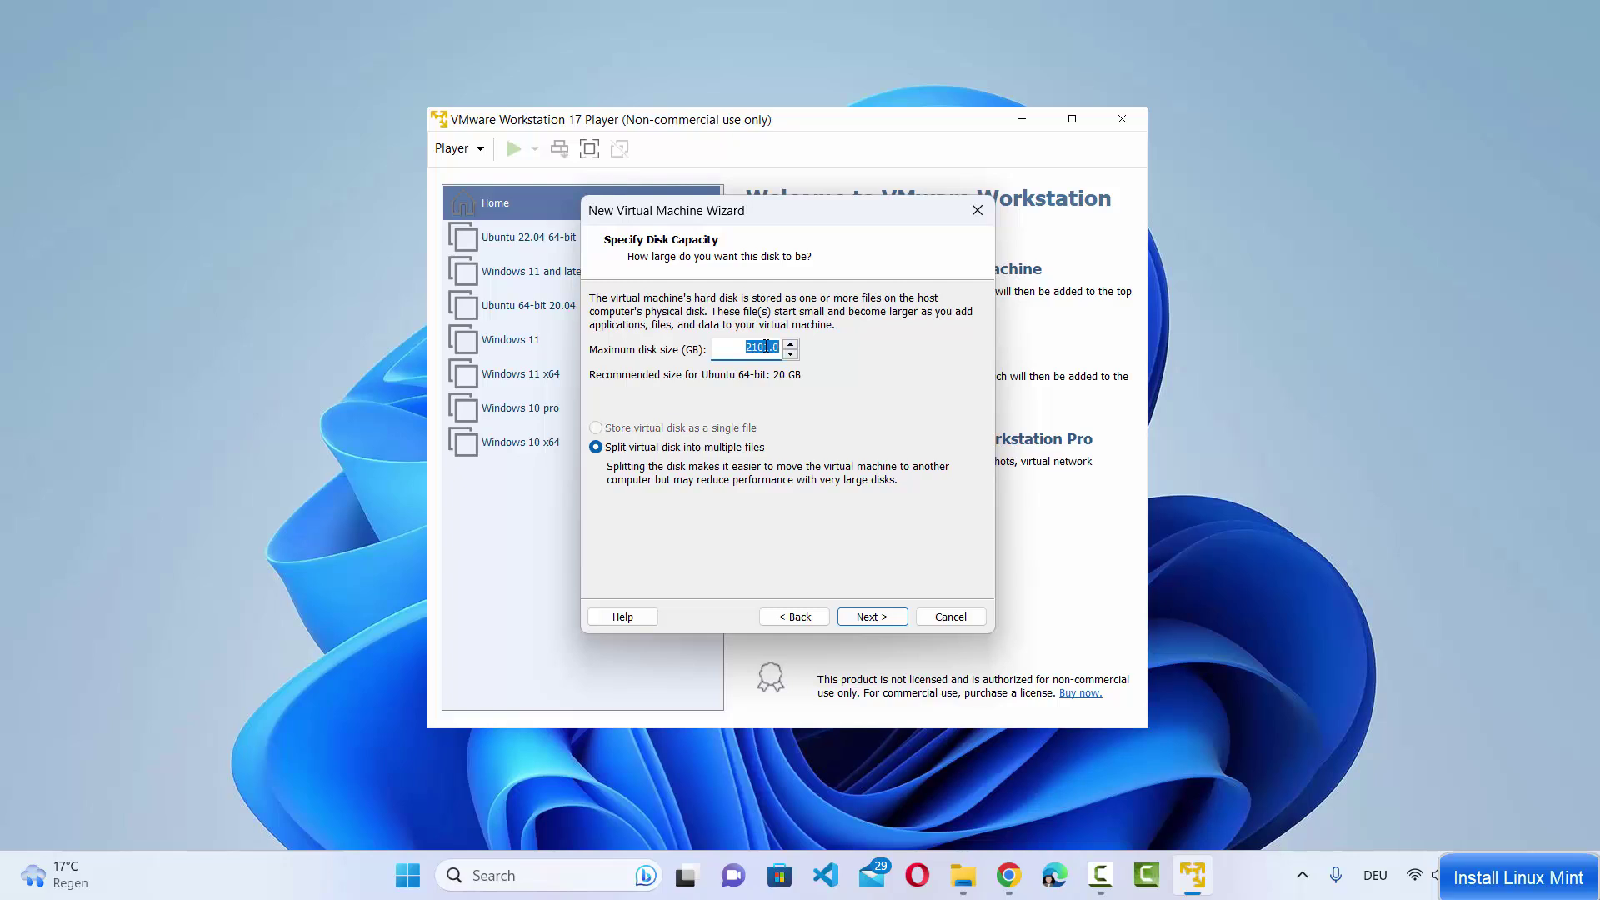
text(10)
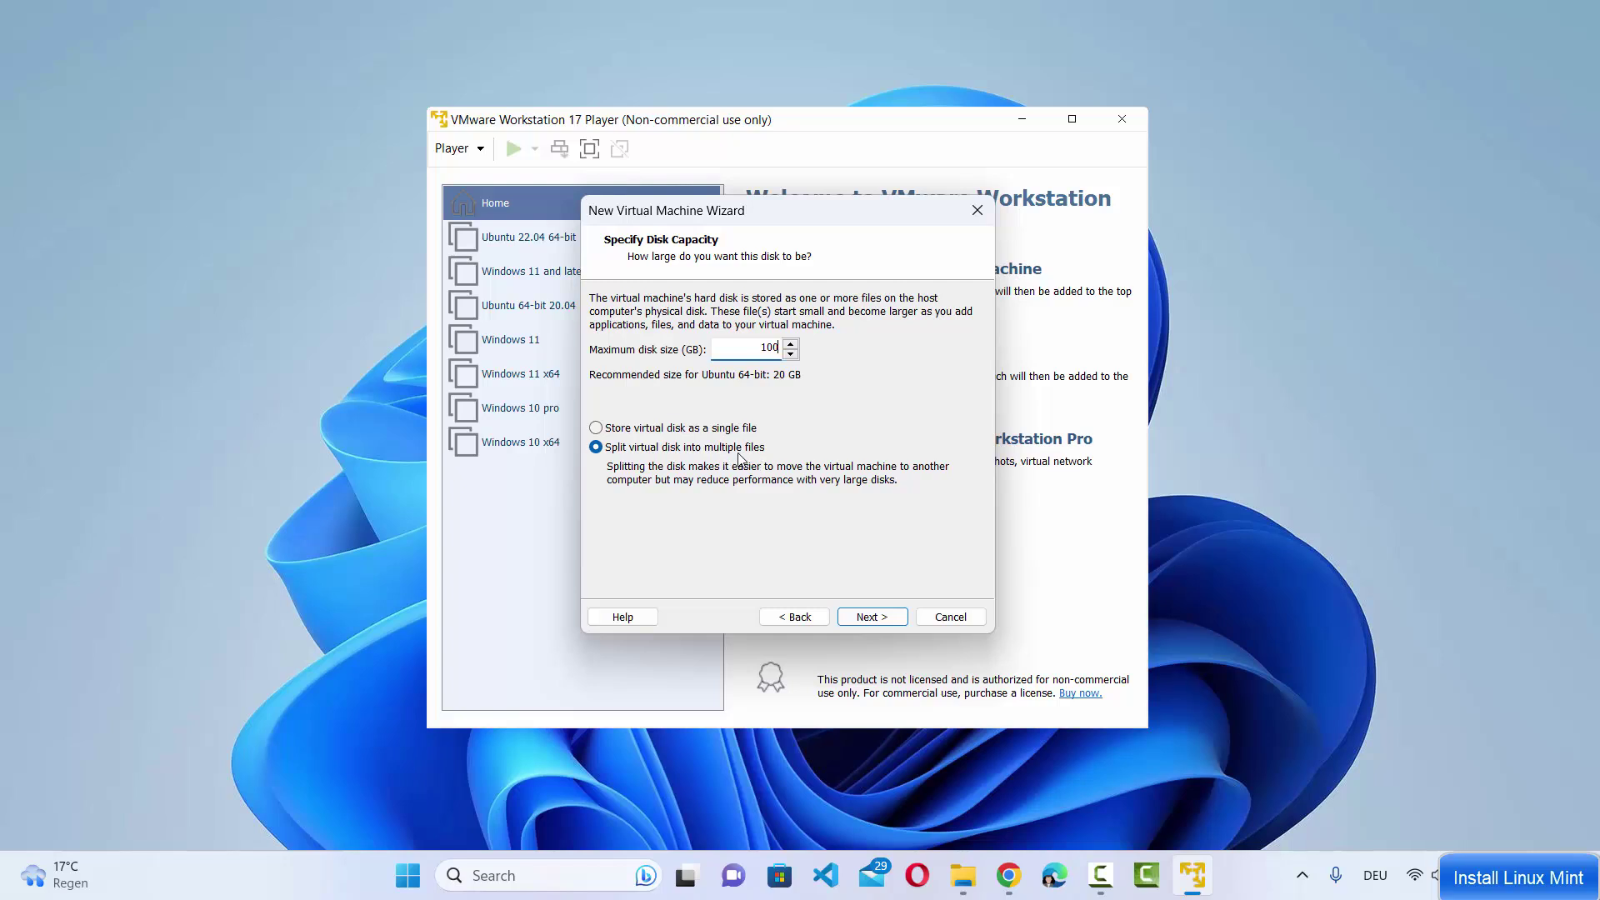
click(857, 619)
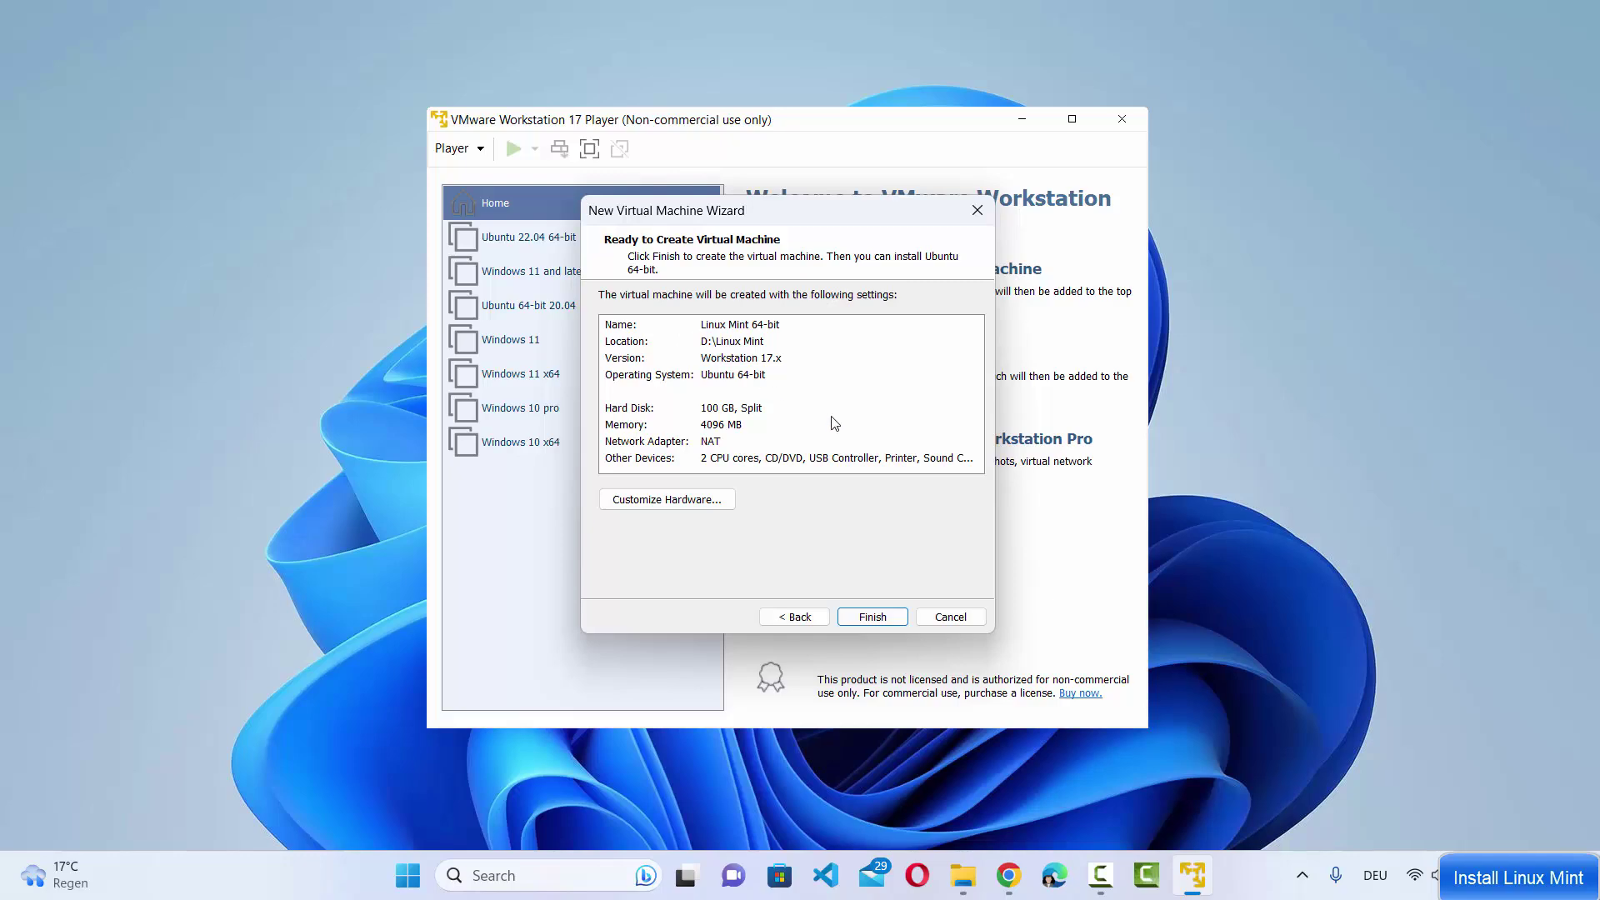
In Customize Hardware, raise the Memory slider to 8 GB (8192 MB)
click(667, 500)
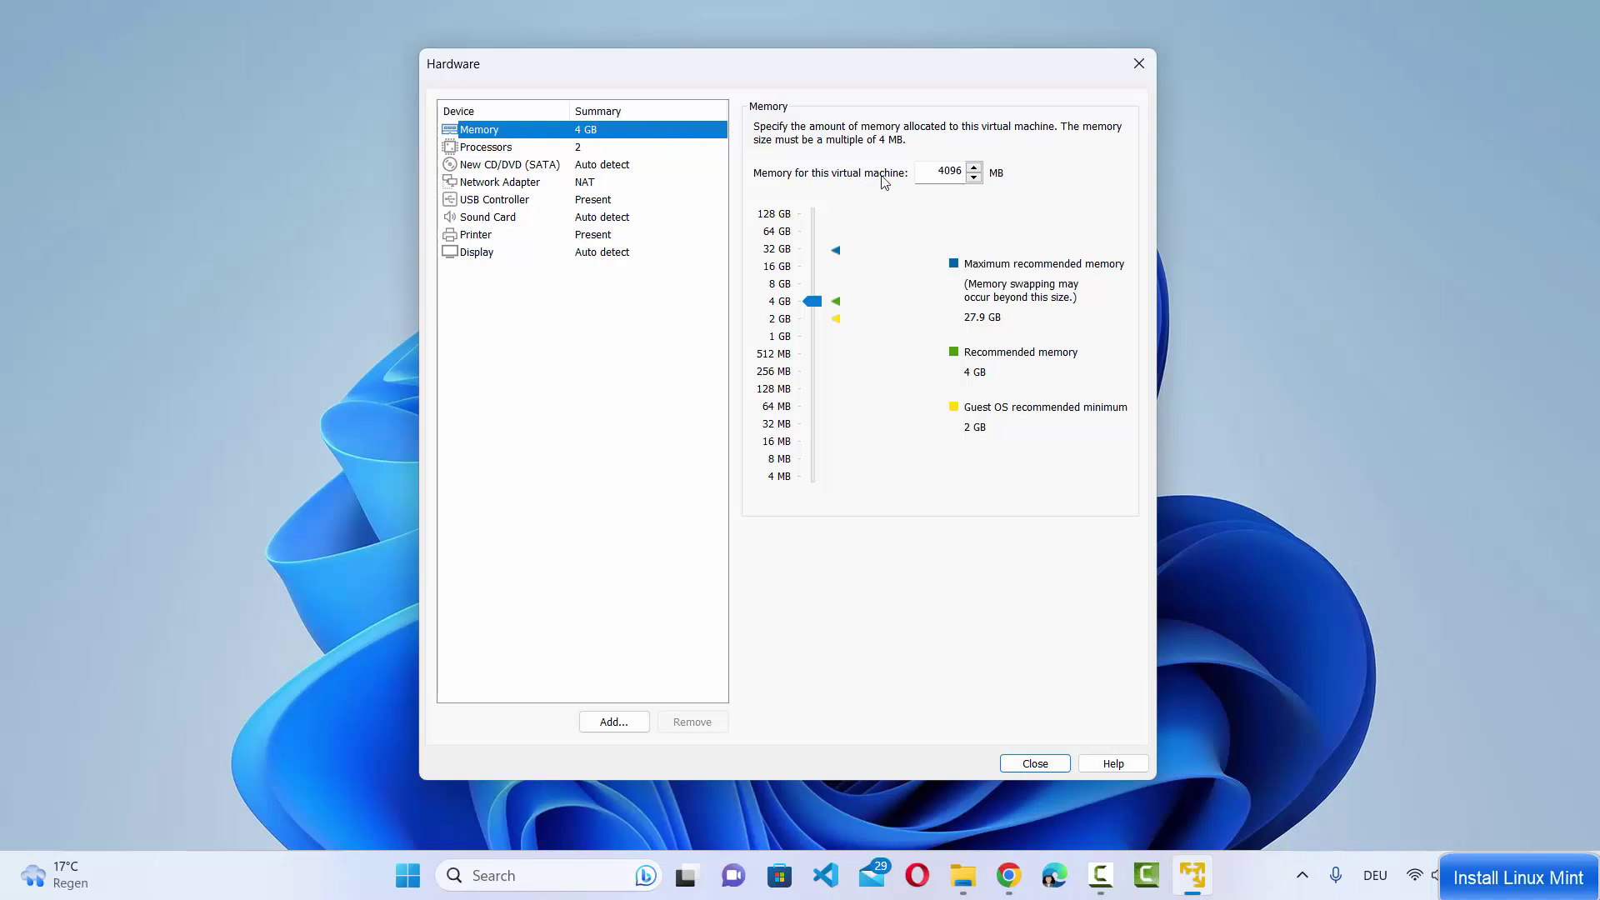
click(935, 172)
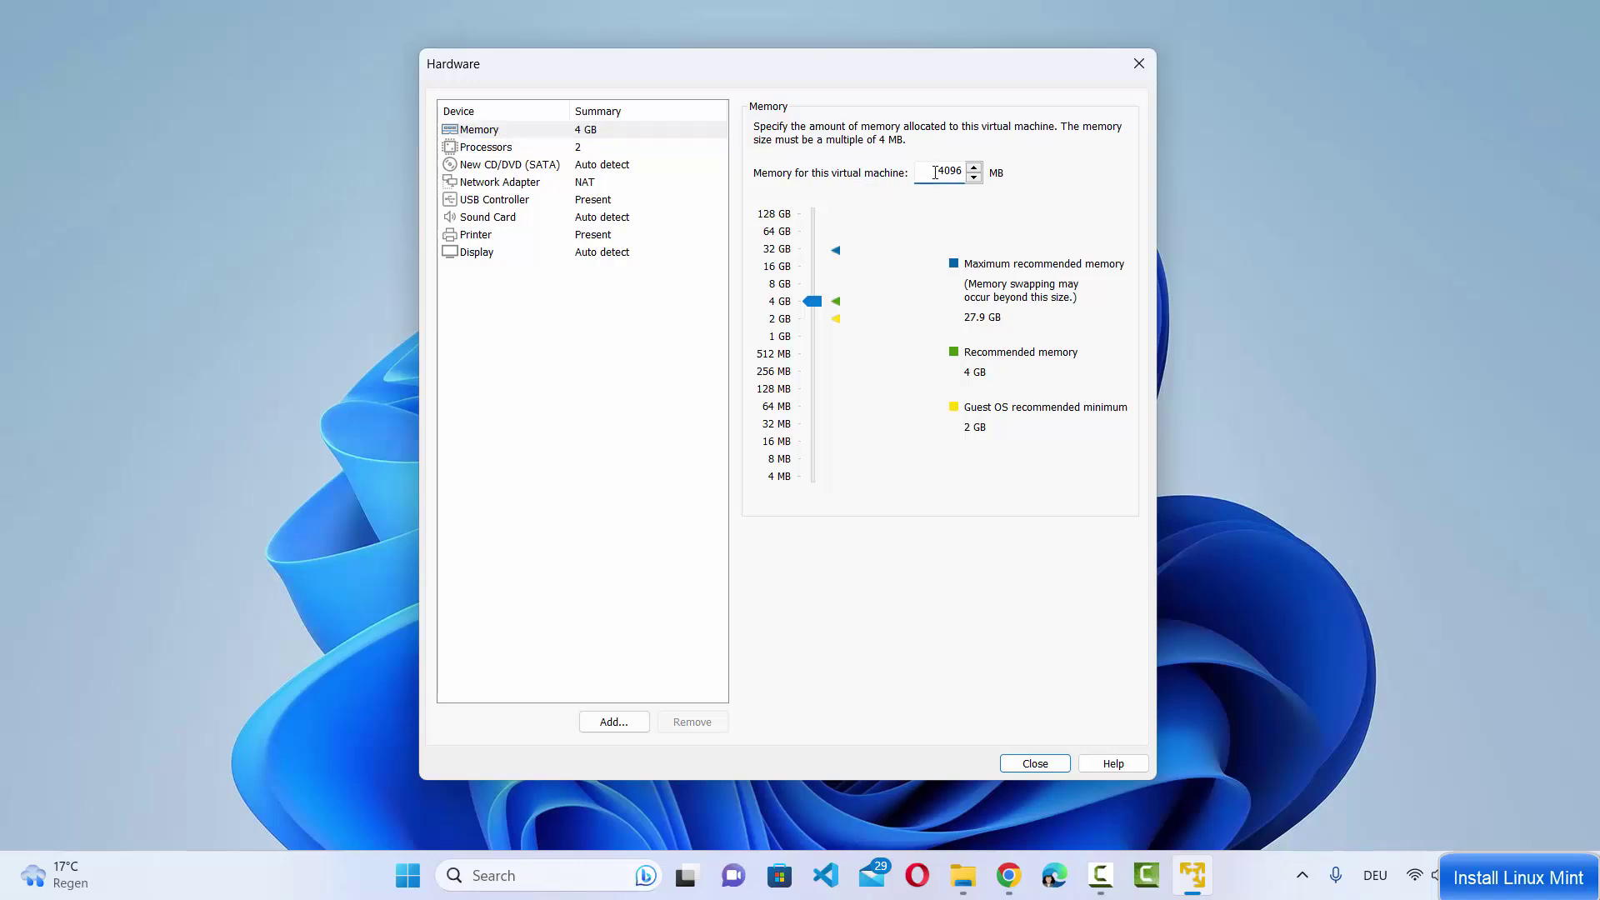
drag(935, 173, 955, 174)
click(816, 305)
drag(817, 298, 814, 280)
Set the number of processor cores to 4 in the Hardware dialog
click(480, 150)
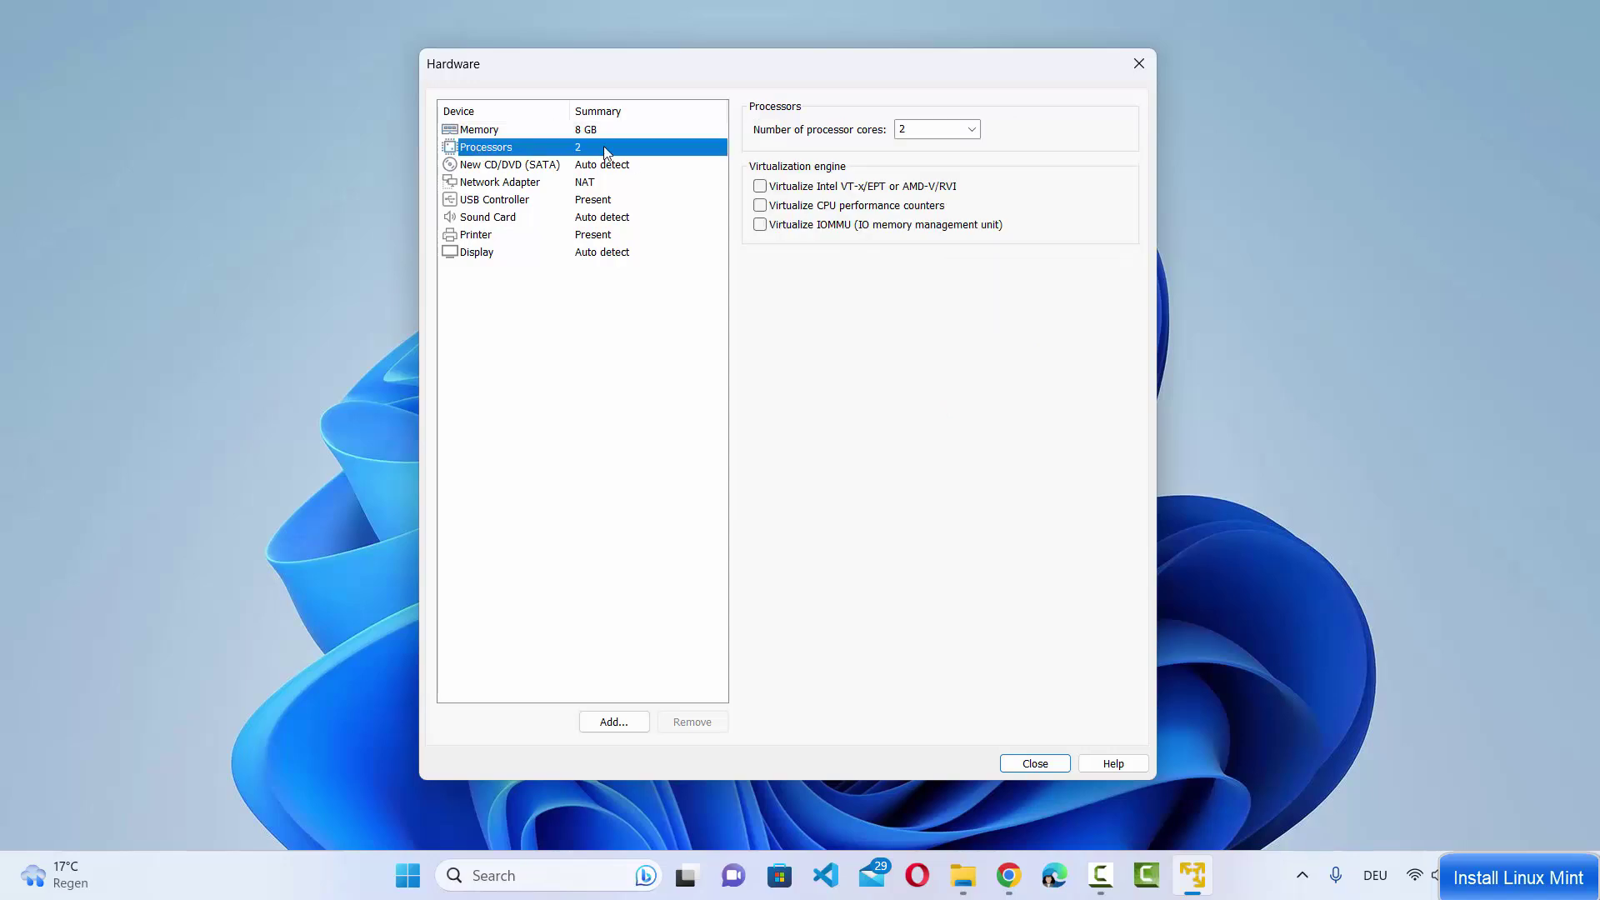
click(972, 129)
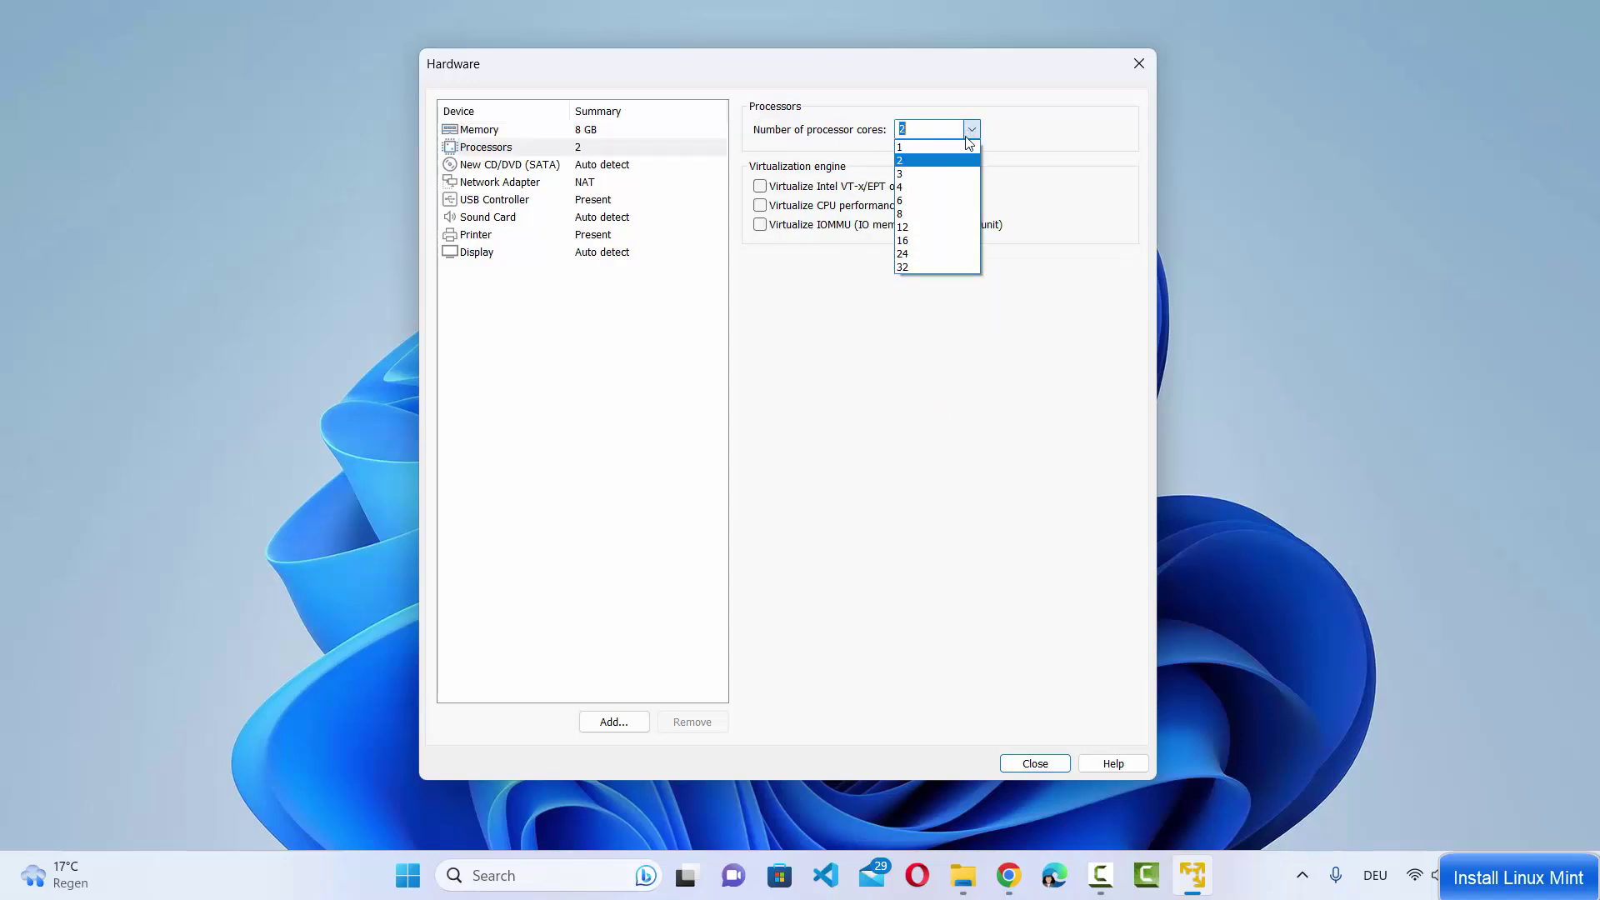
click(956, 188)
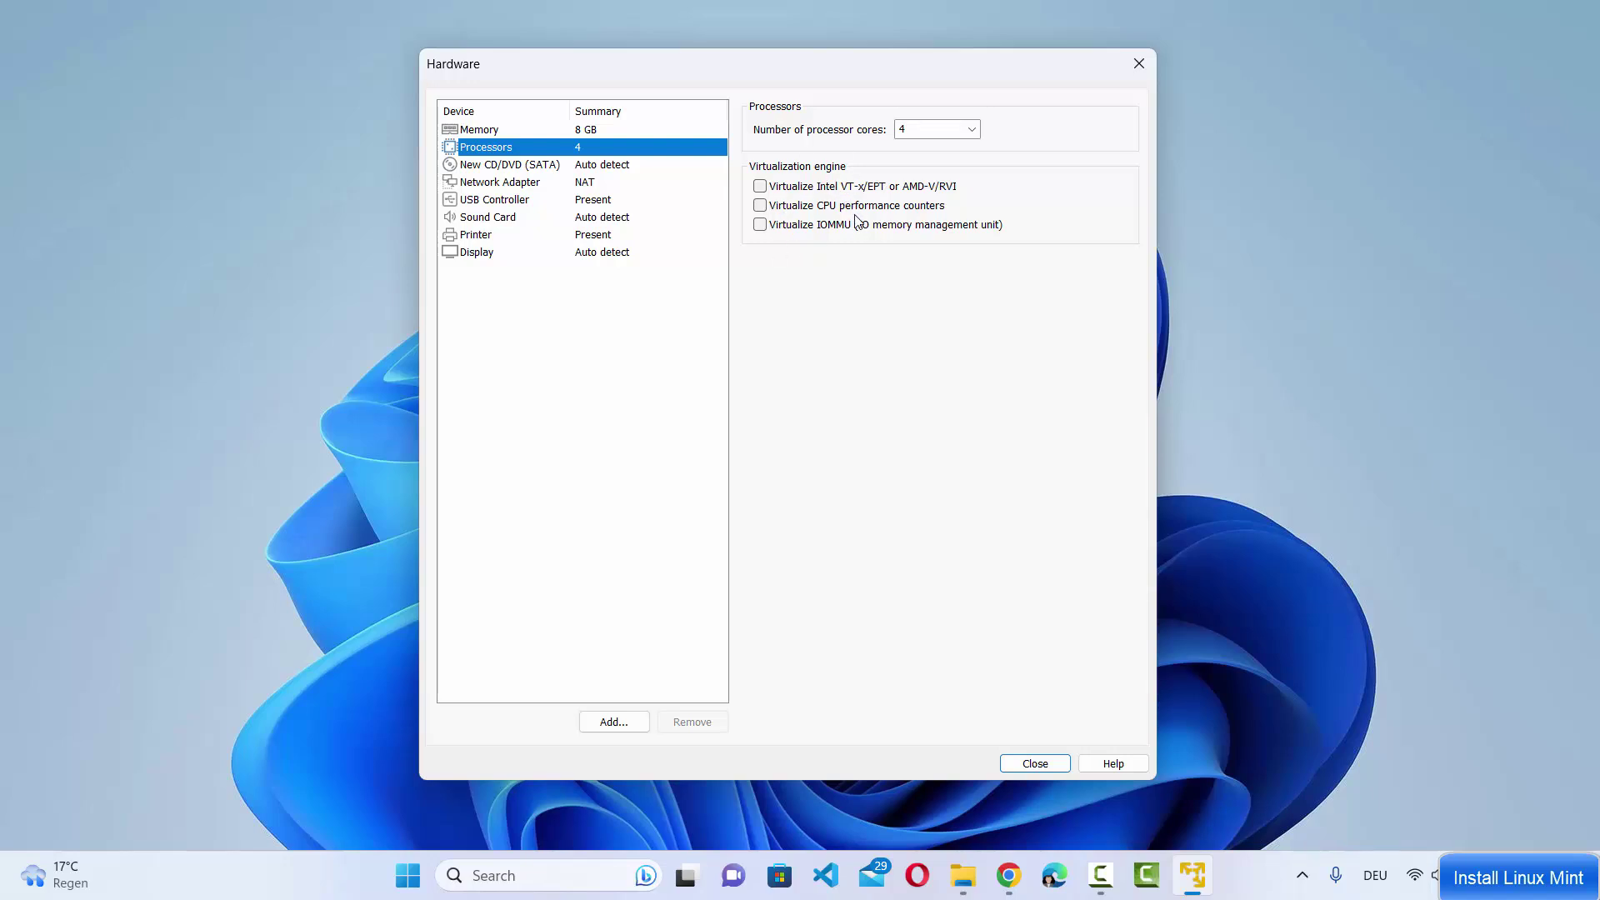
click(515, 169)
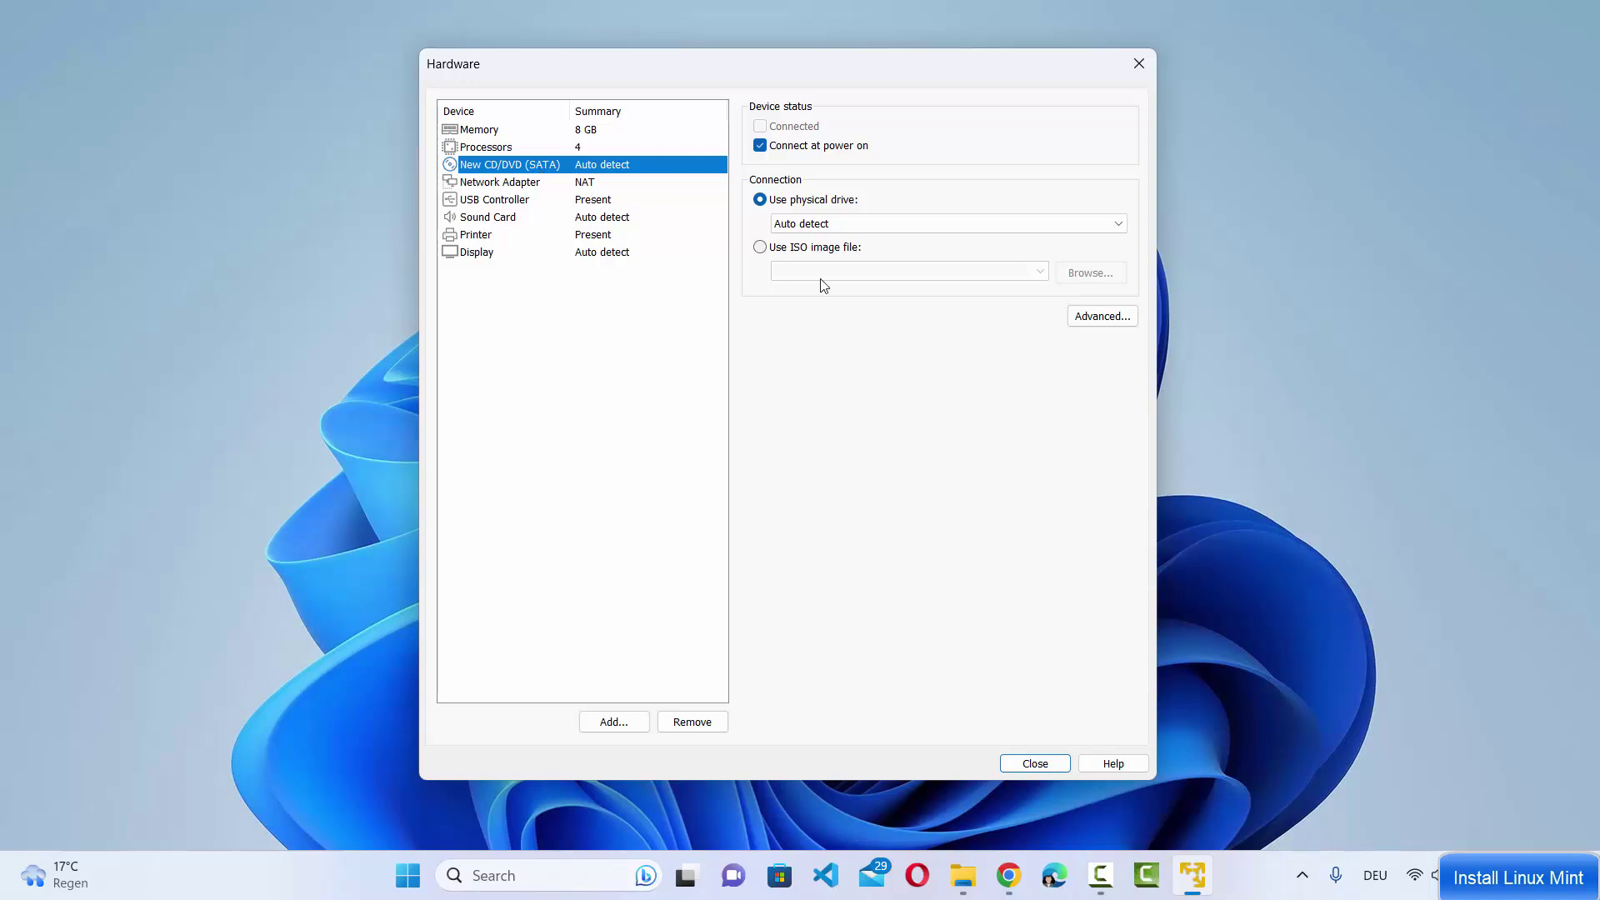
Attach linuxmint-21.1-cinnamon-64bit.iso from D:\Linux Mint as the CD/DVD drive's ISO image
click(762, 249)
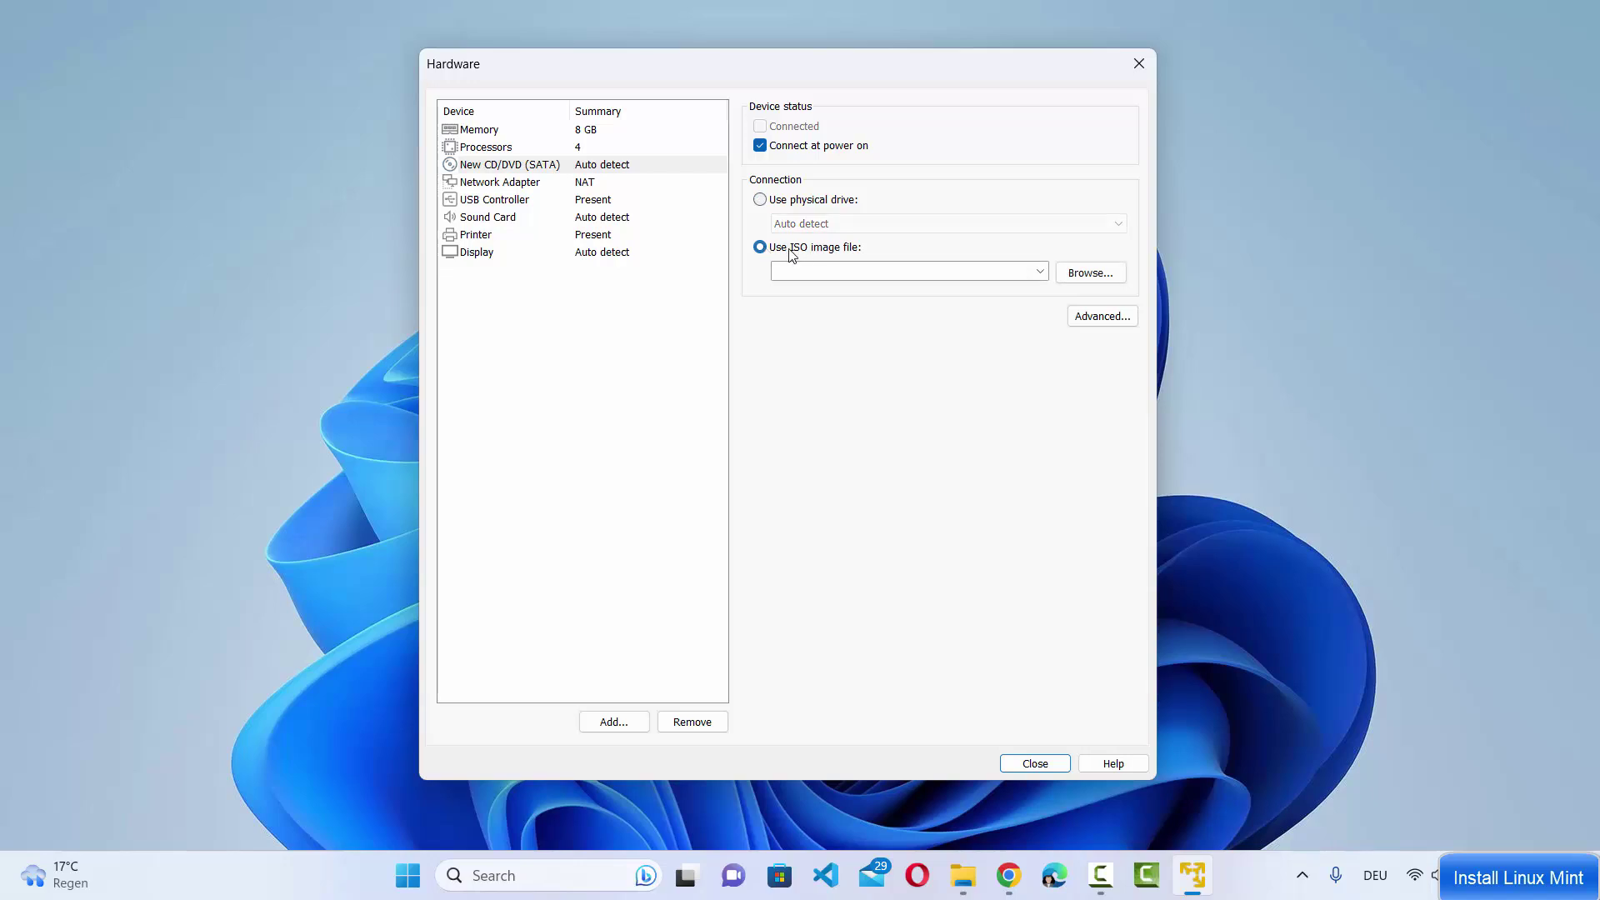
click(1091, 273)
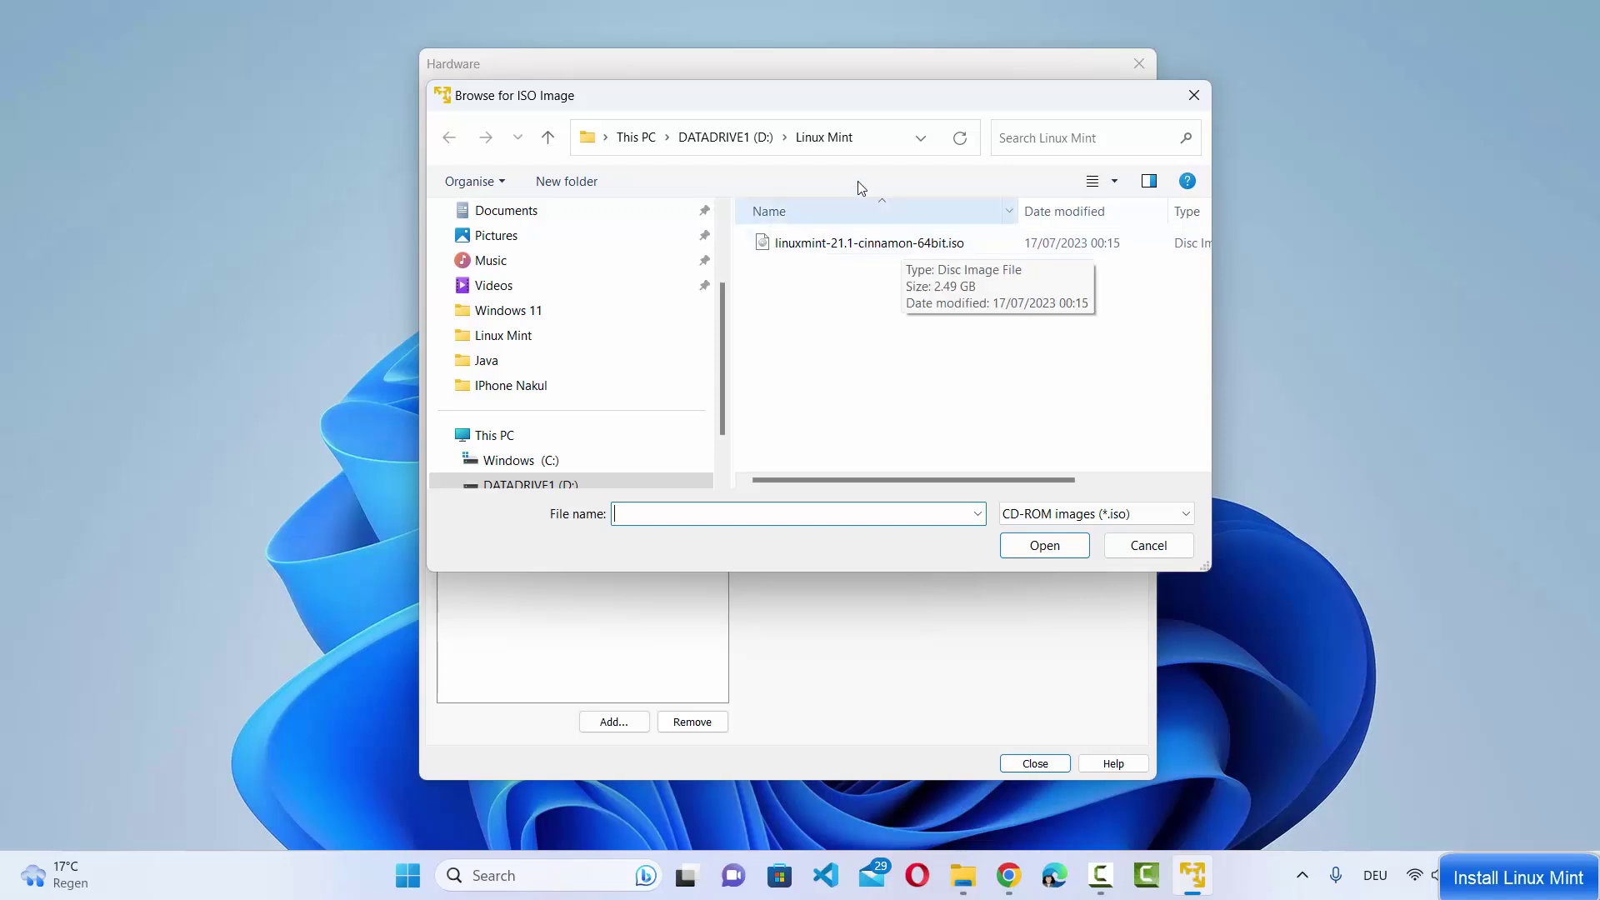
click(865, 147)
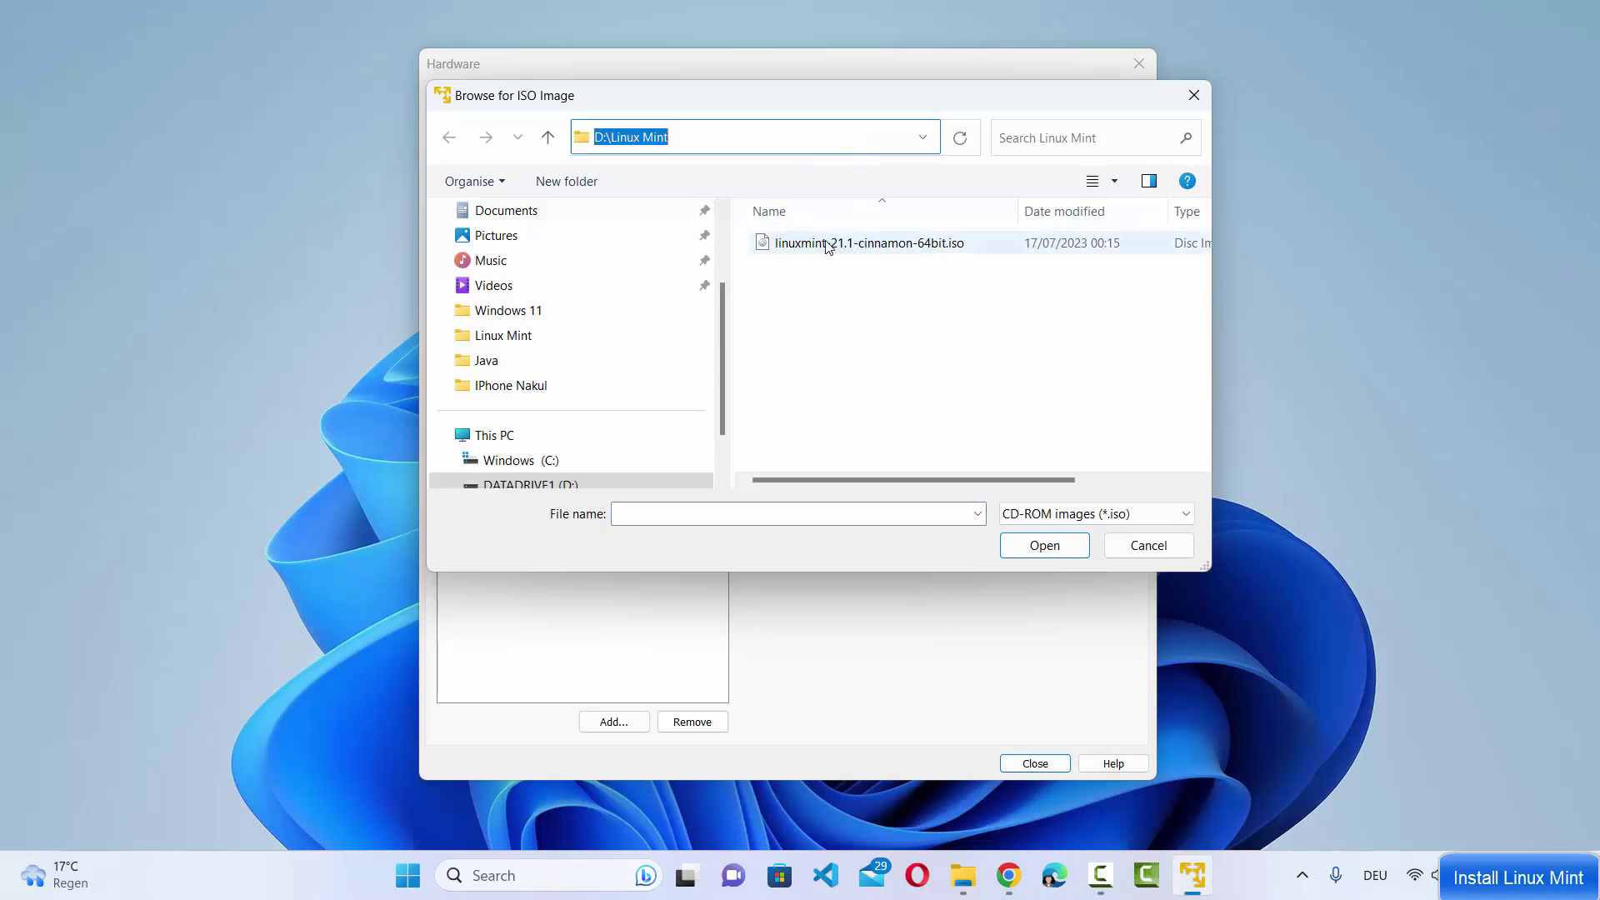
click(883, 249)
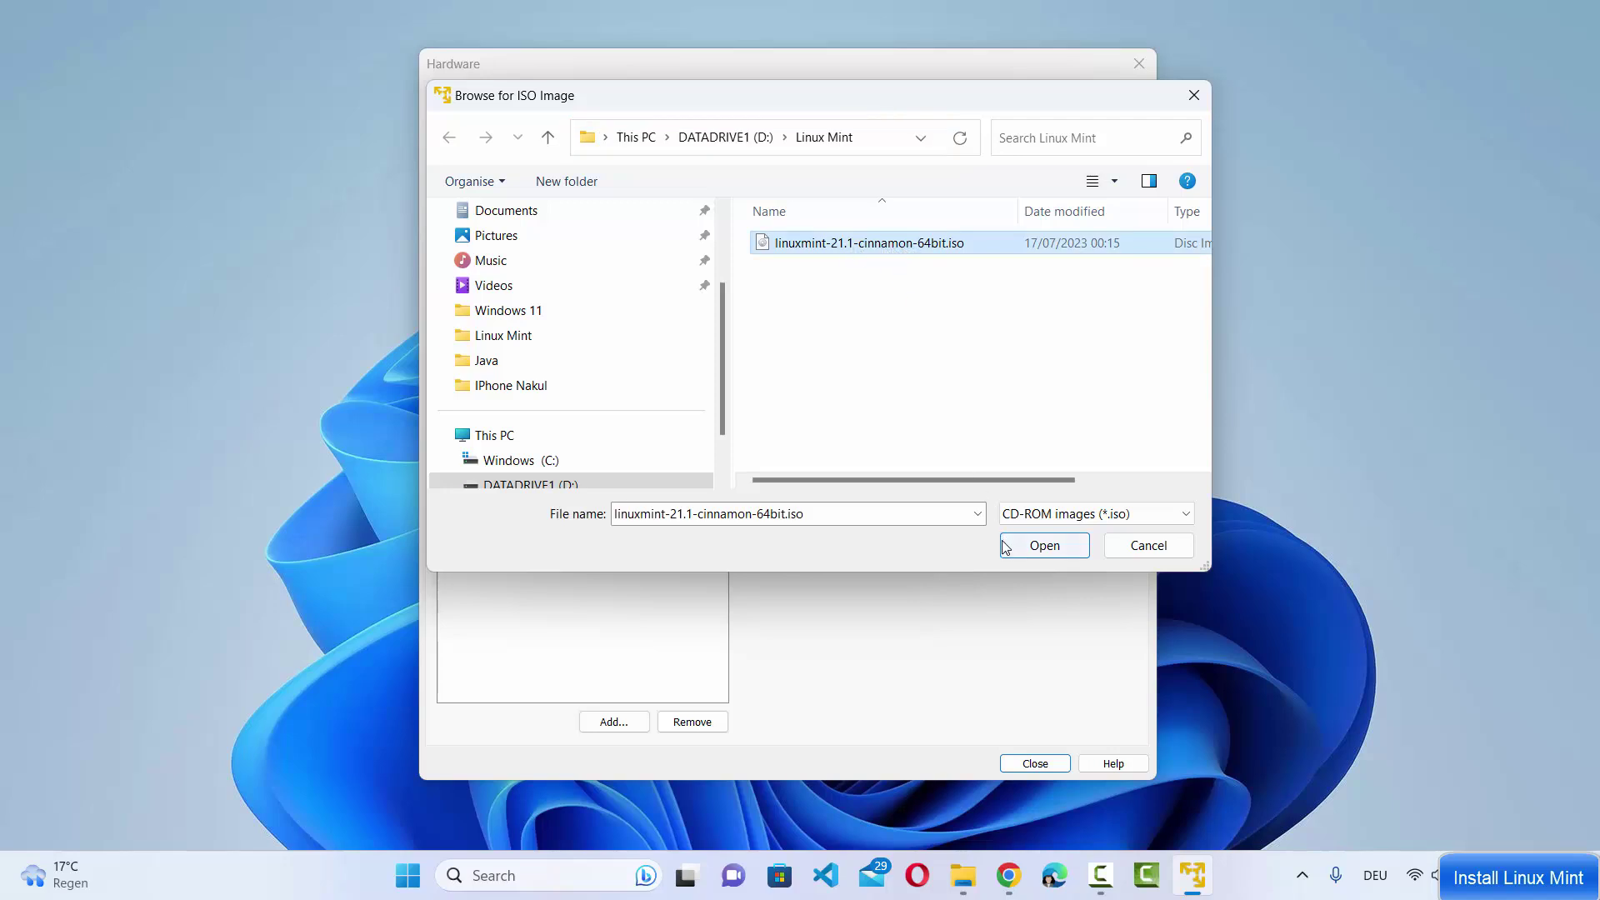
click(1043, 547)
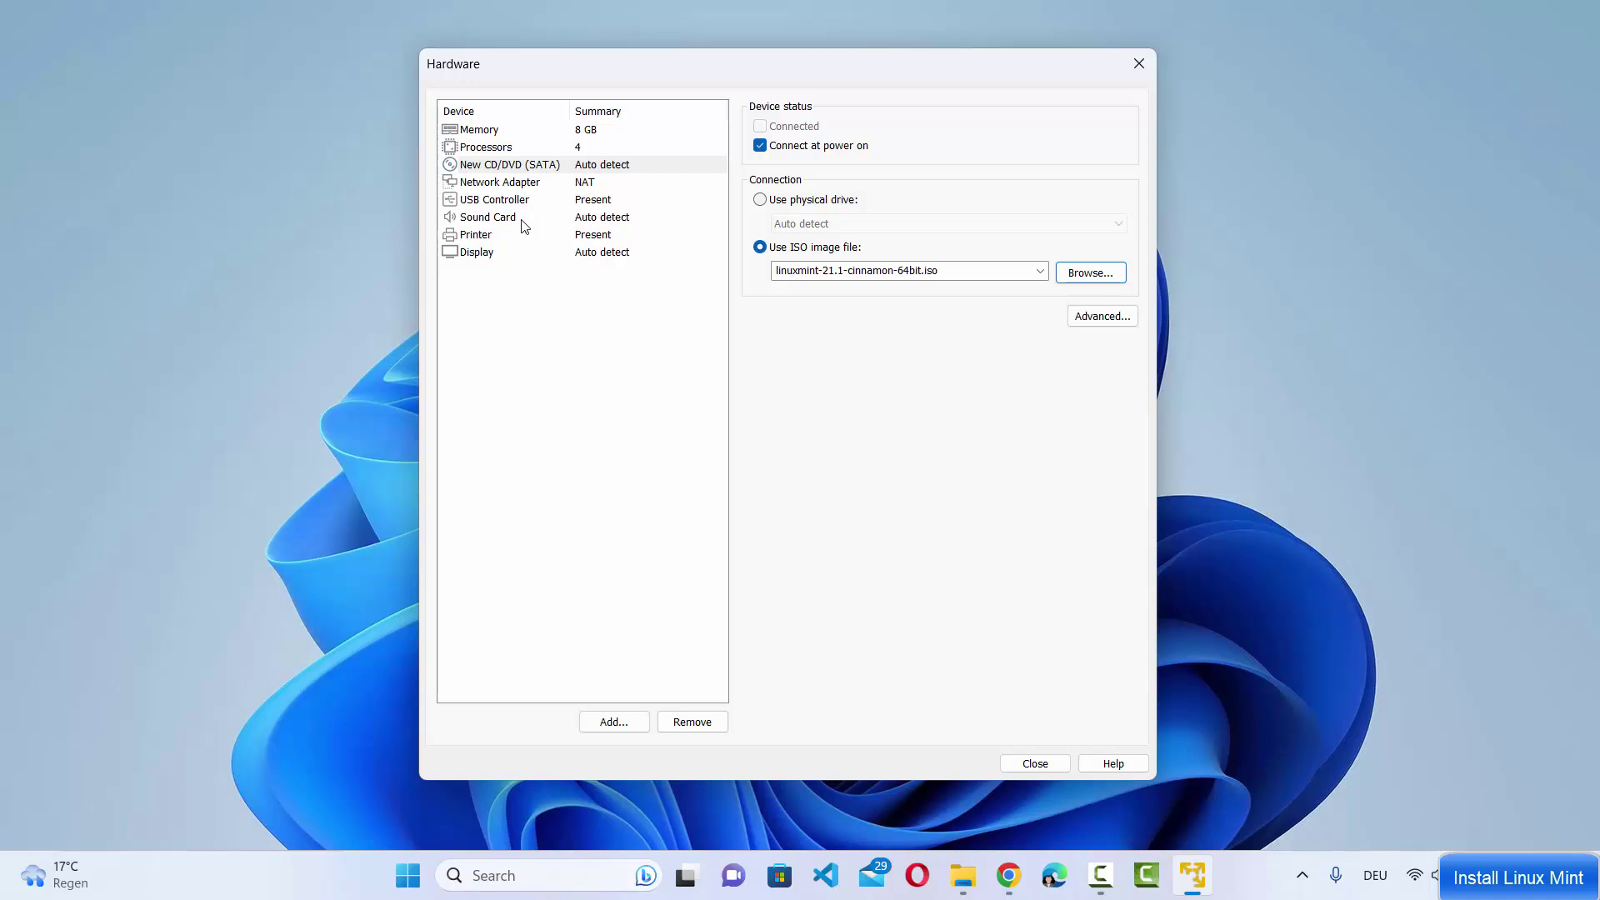
Check the Network Adapter and USB Controller settings, then finish creating the Linux Mint 64-bit VM
click(504, 188)
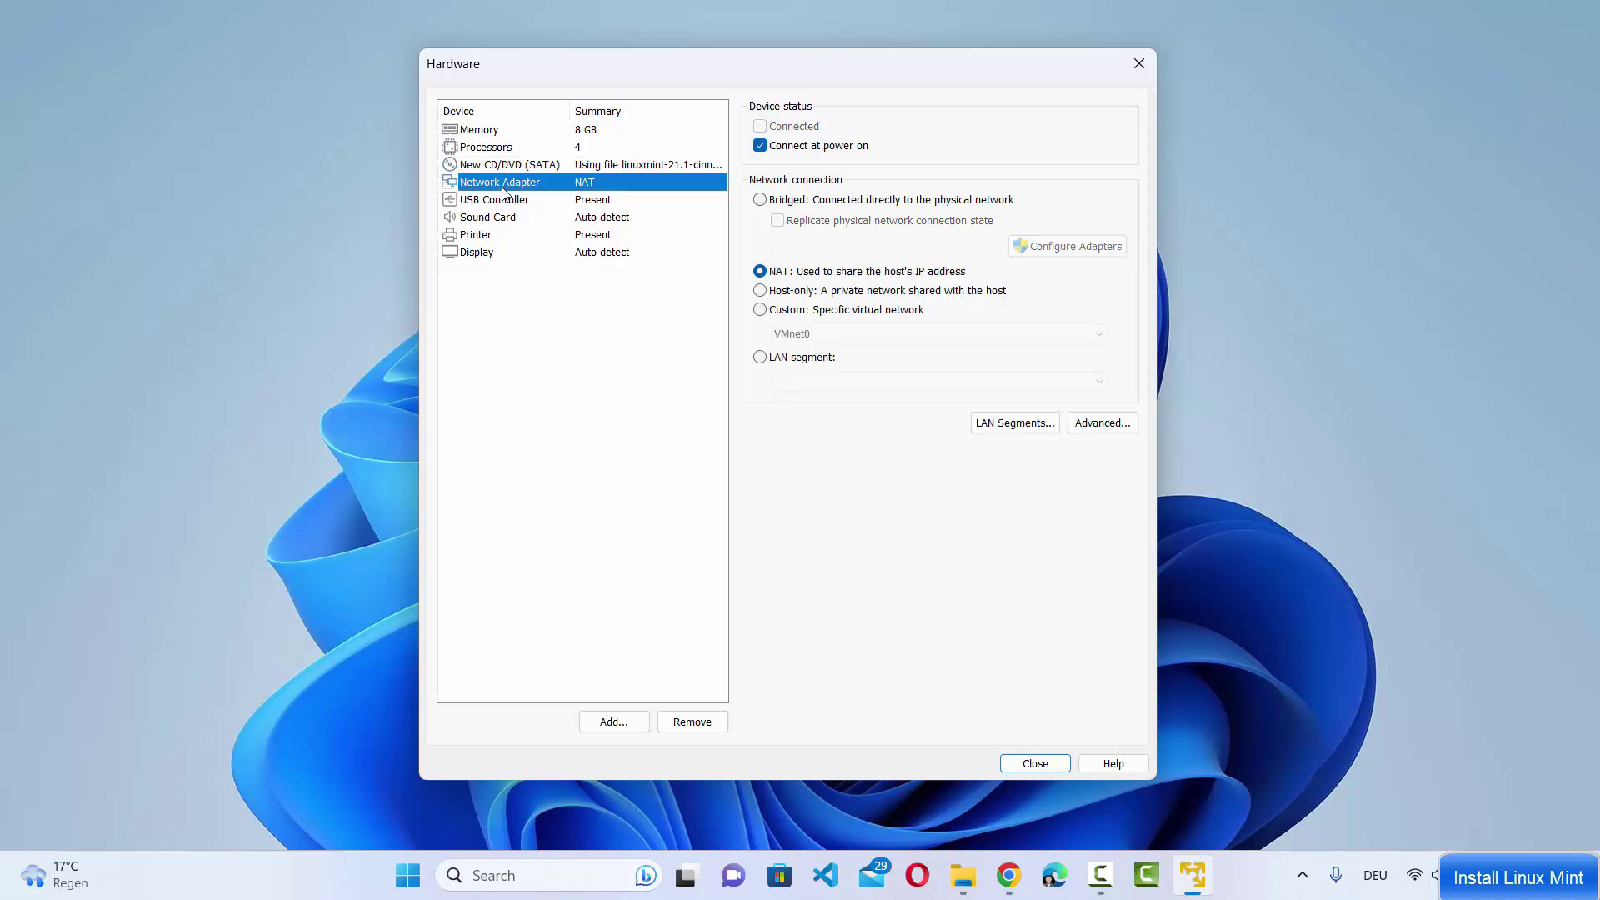
click(506, 201)
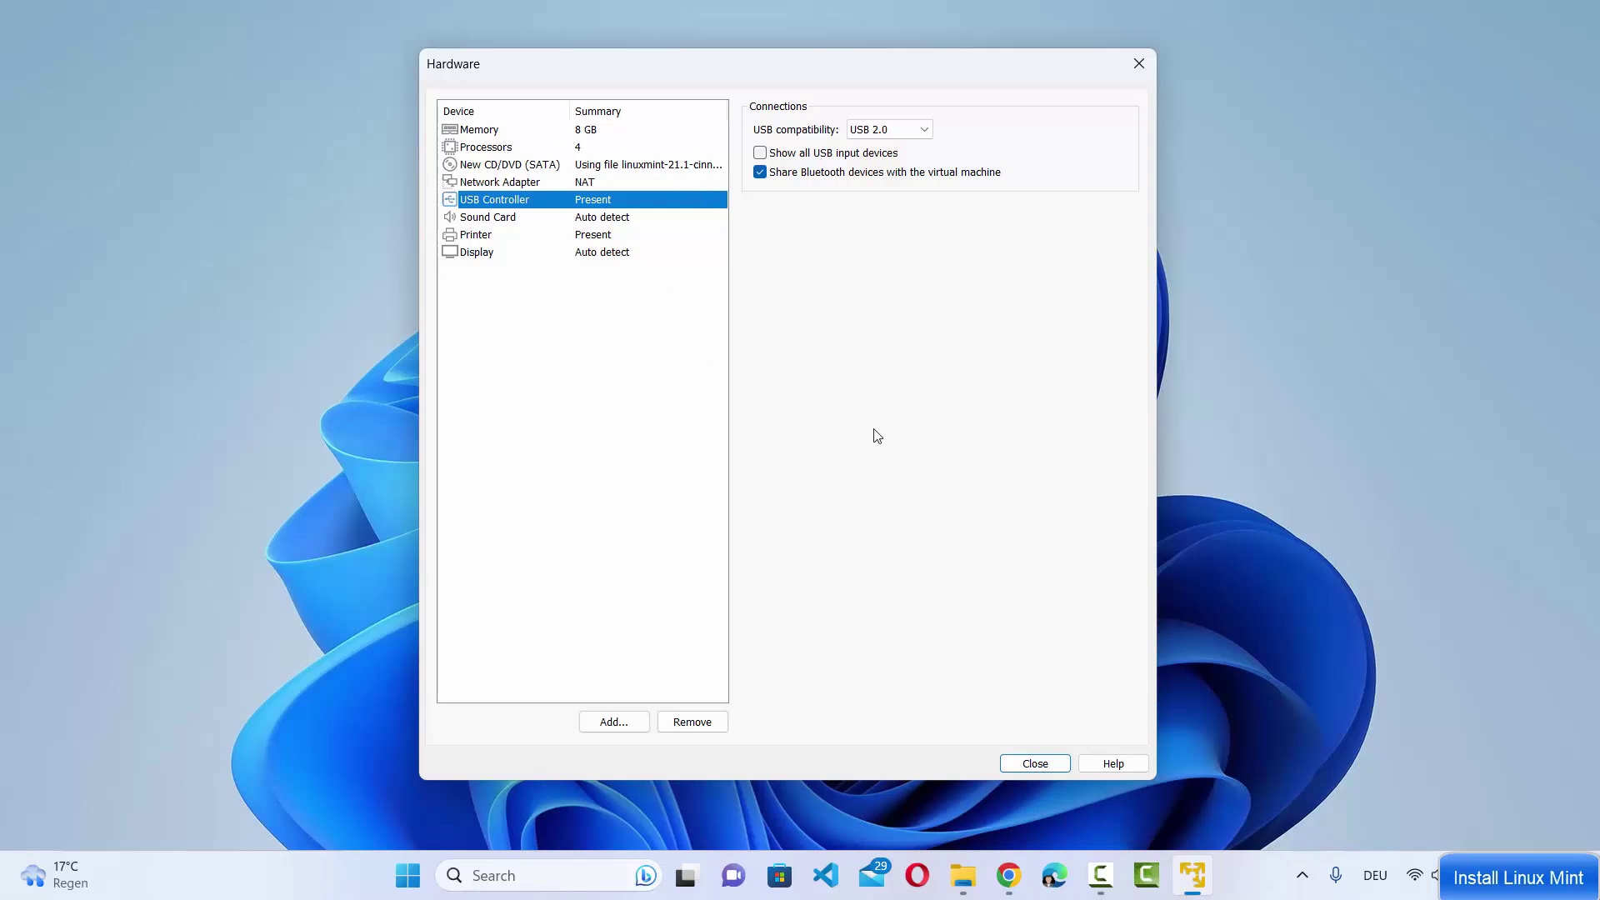
click(1034, 764)
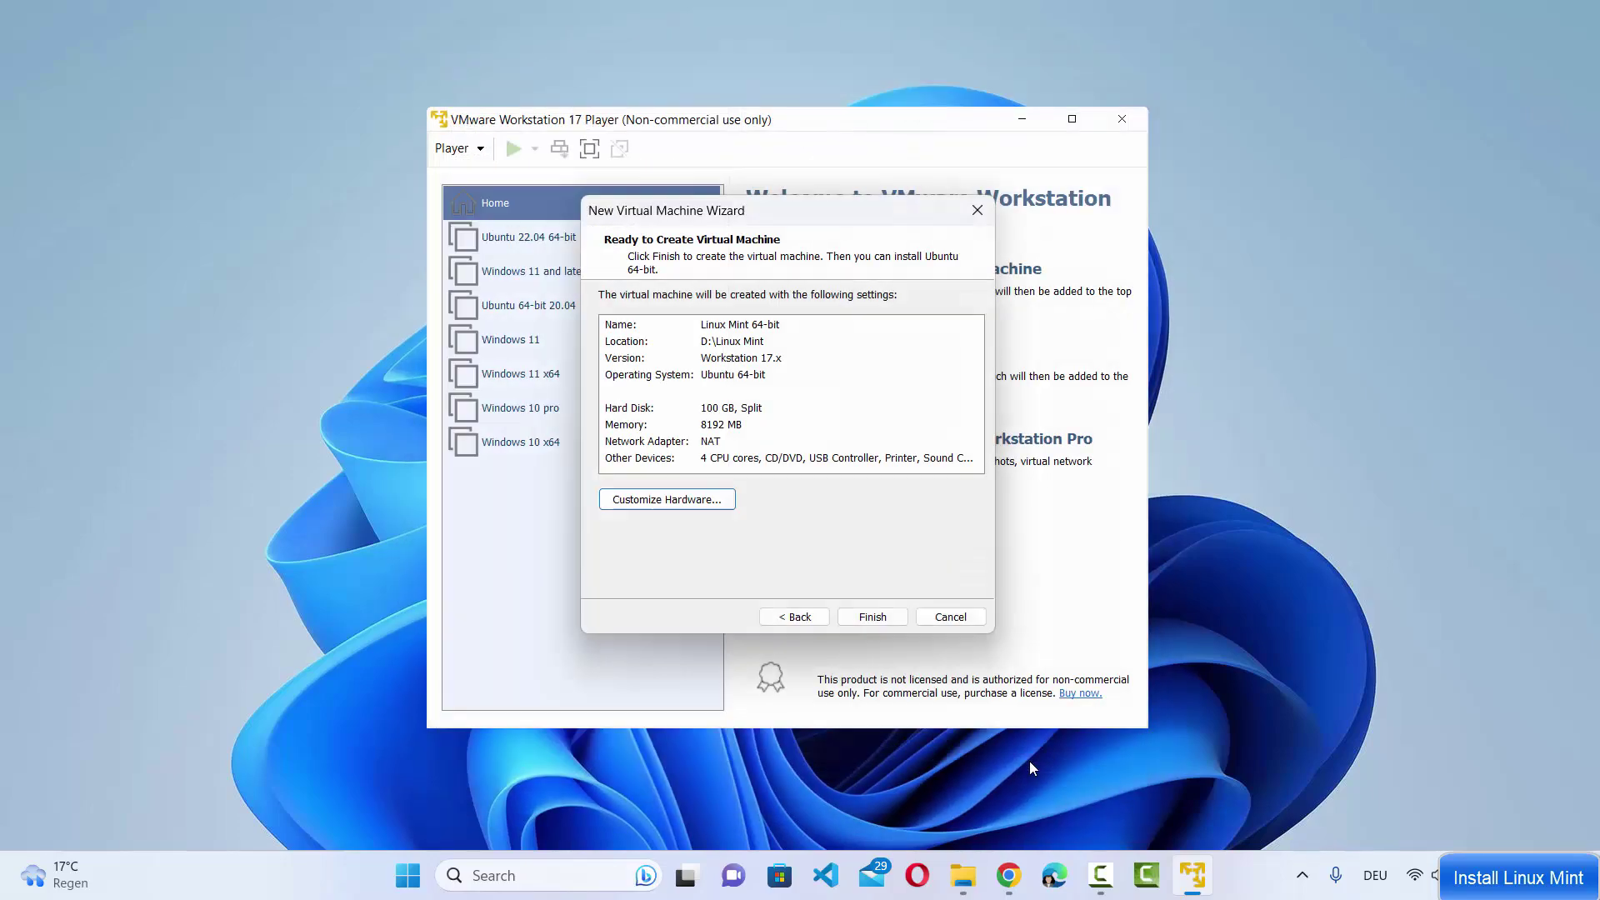
click(883, 616)
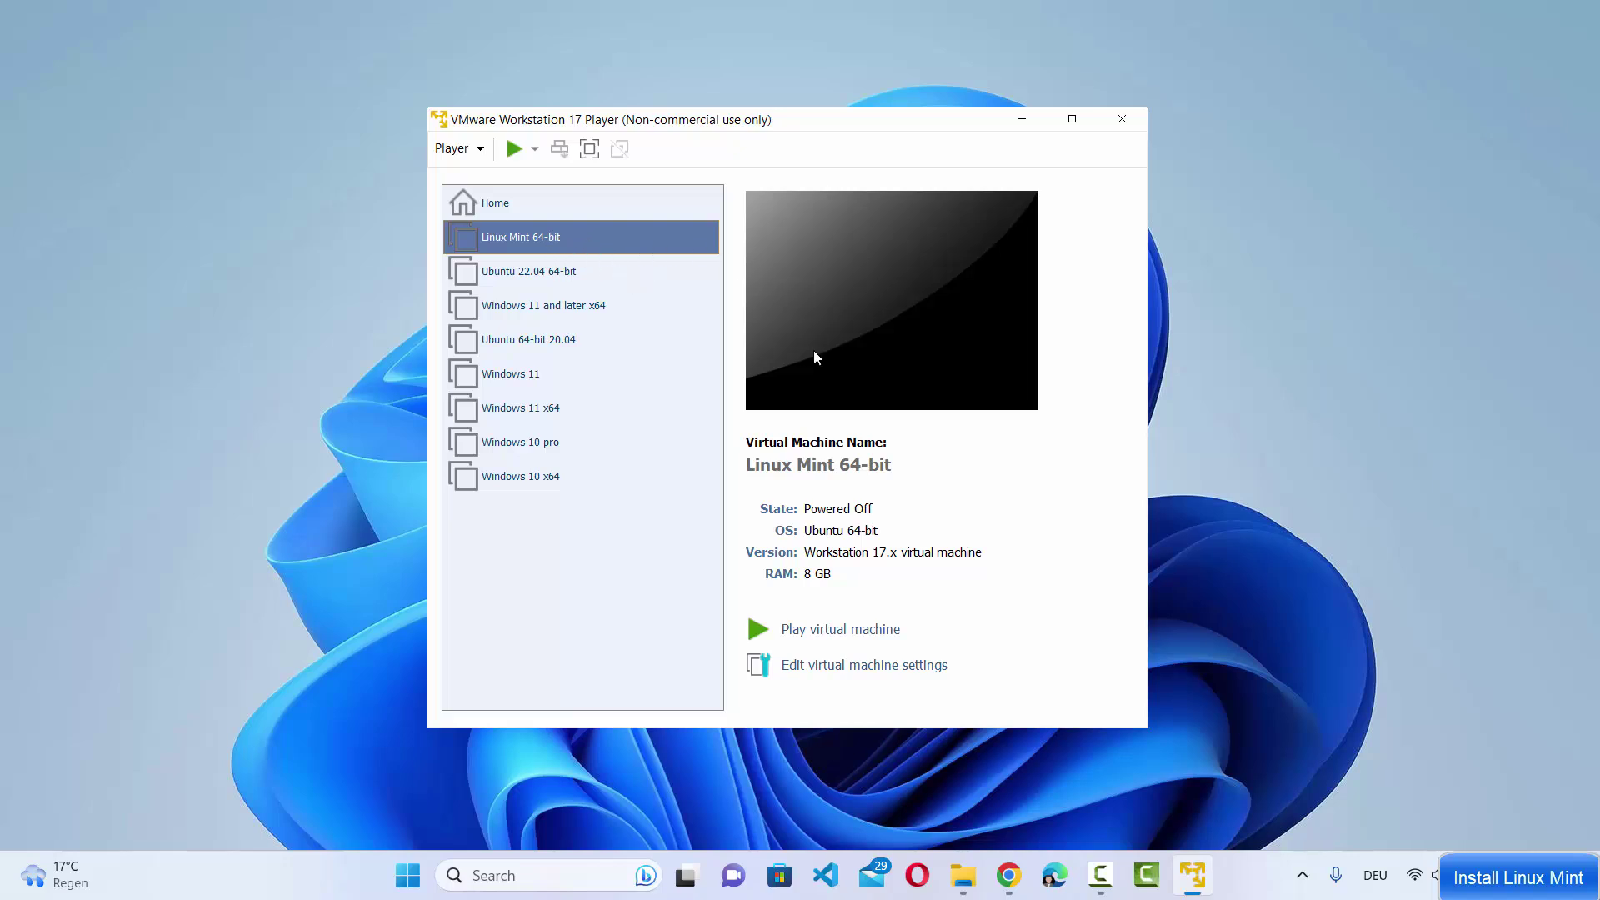
Power on the Linux Mint 64-bit VM and accept downloading VMware Tools for Linux
click(843, 636)
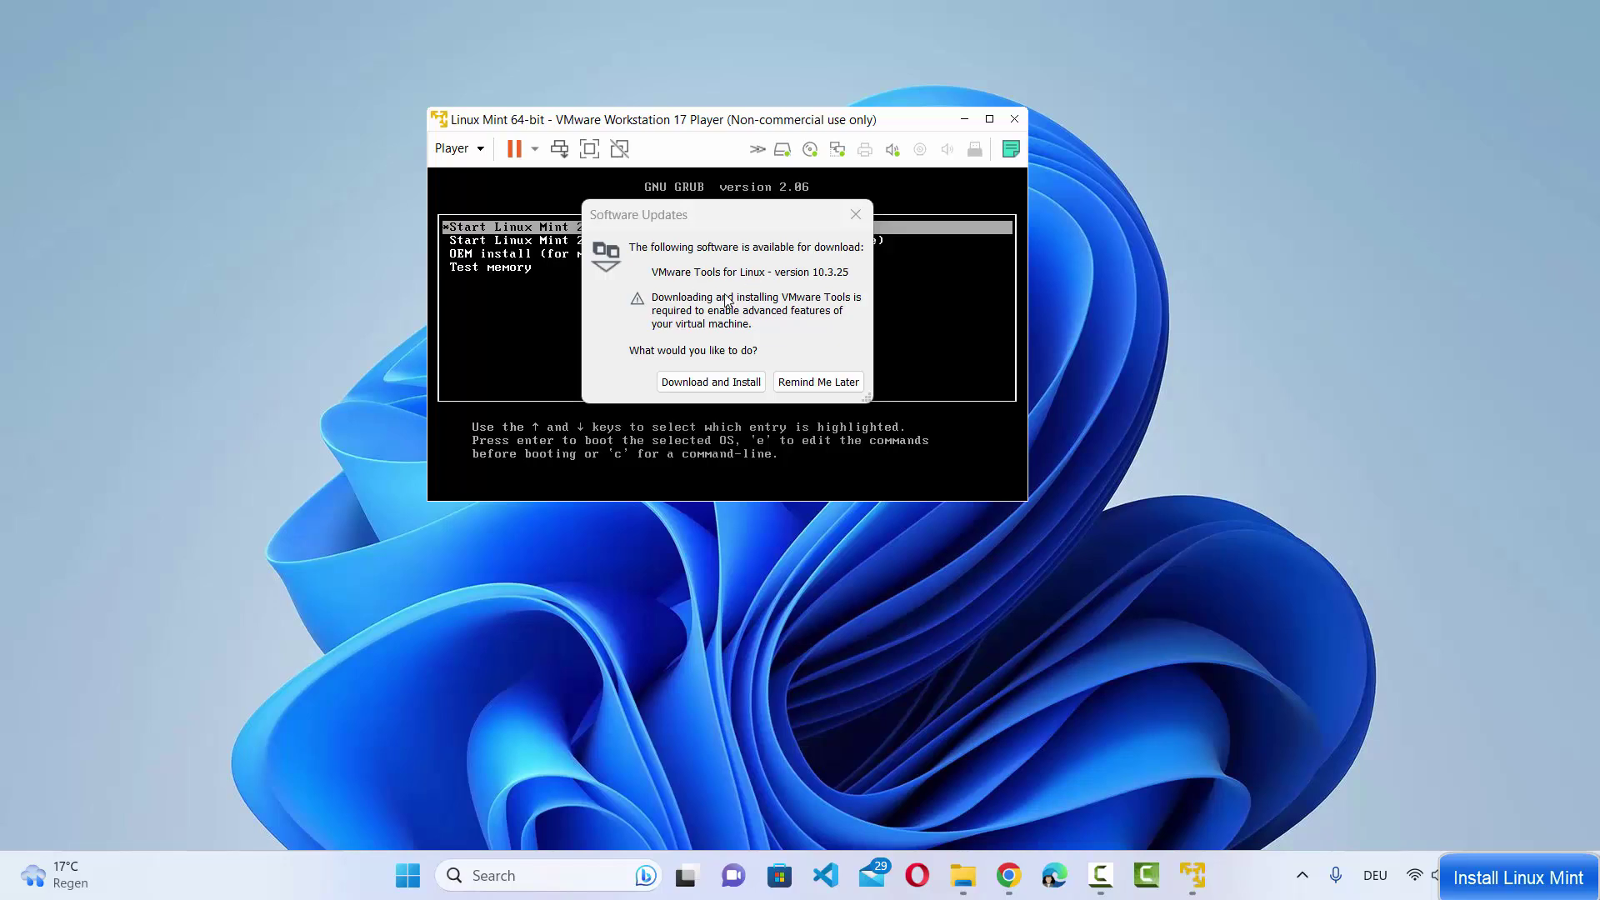
click(709, 385)
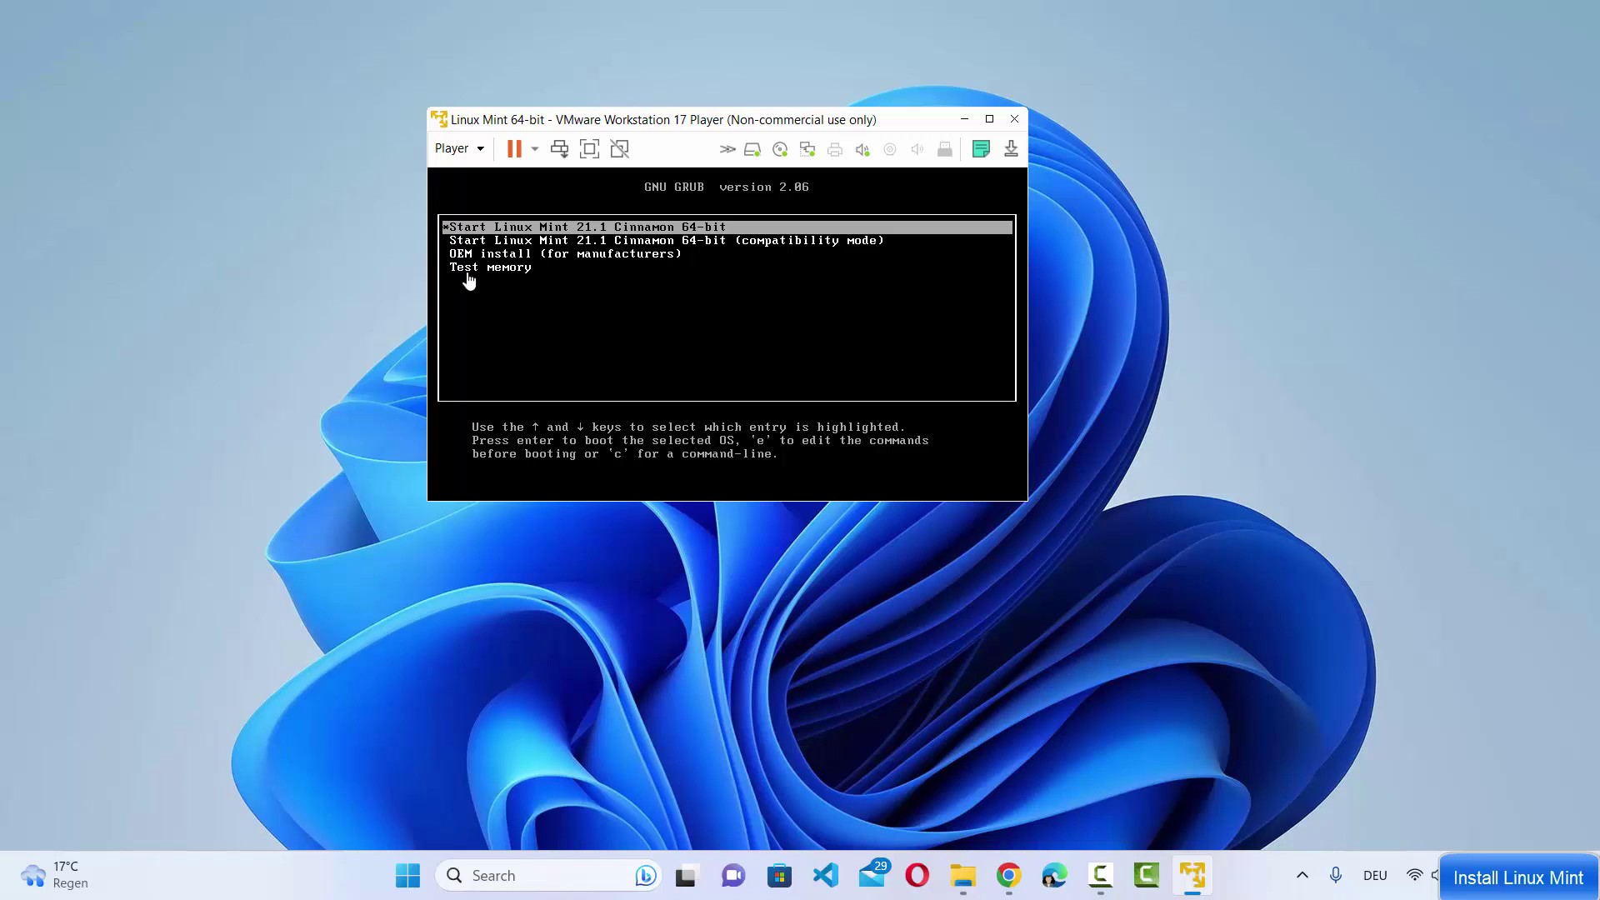
Boot 'Start Linux Mint 21.1 Cinnamon 64-bit' and launch Install Linux Mint from the live desktop
click(551, 231)
key(Return)
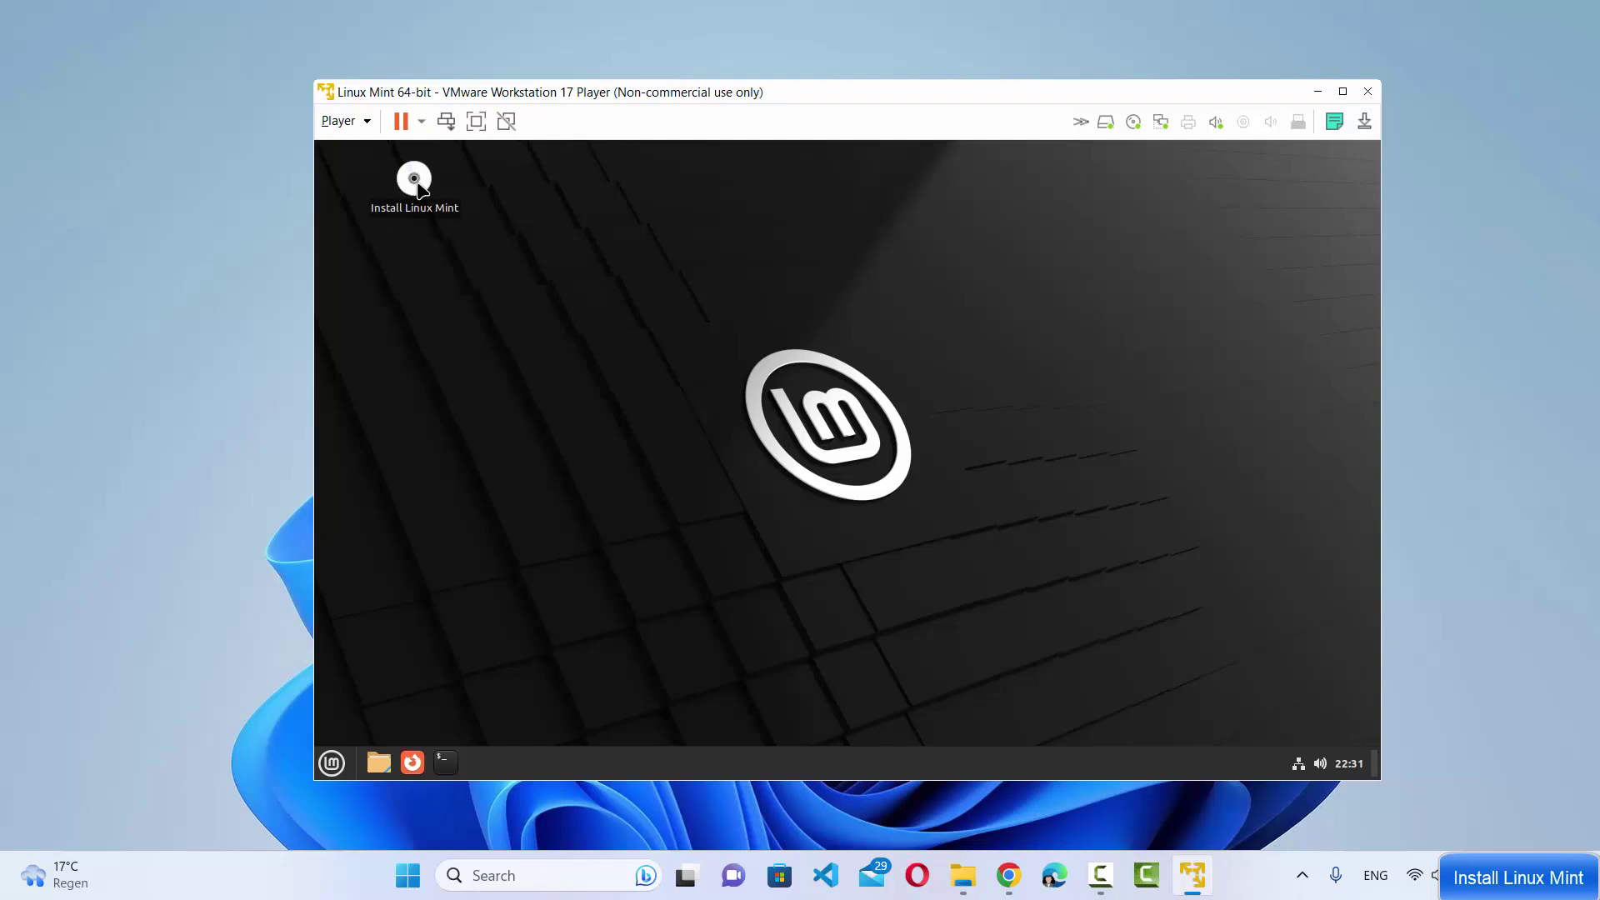
double_click(416, 185)
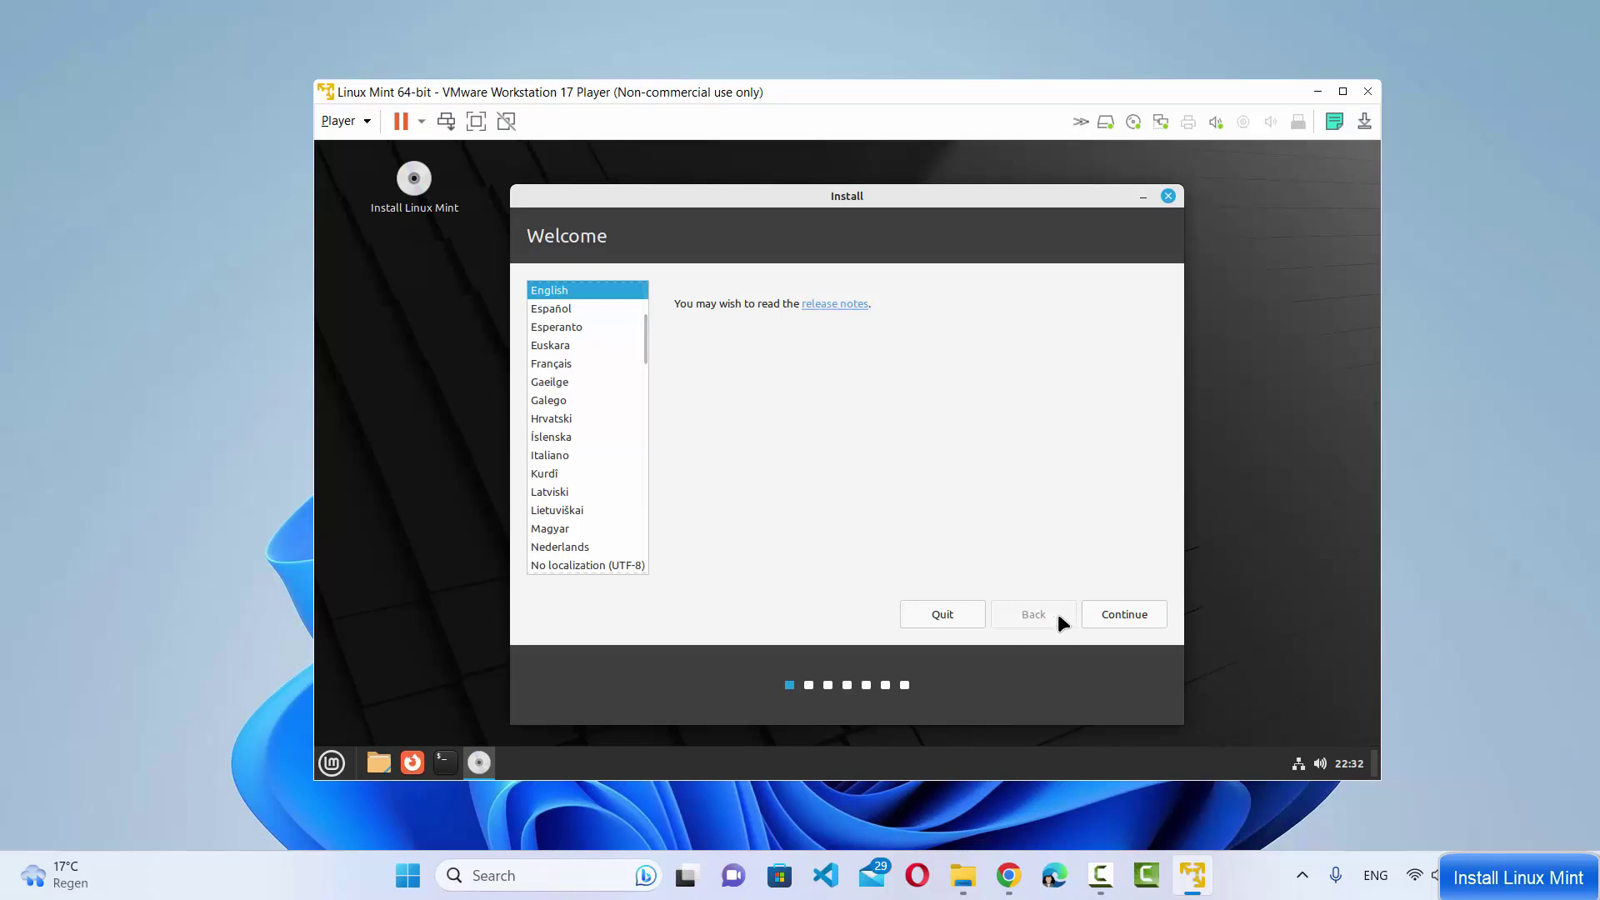
Continue past the Welcome page and pick German as the keyboard layout
click(1121, 617)
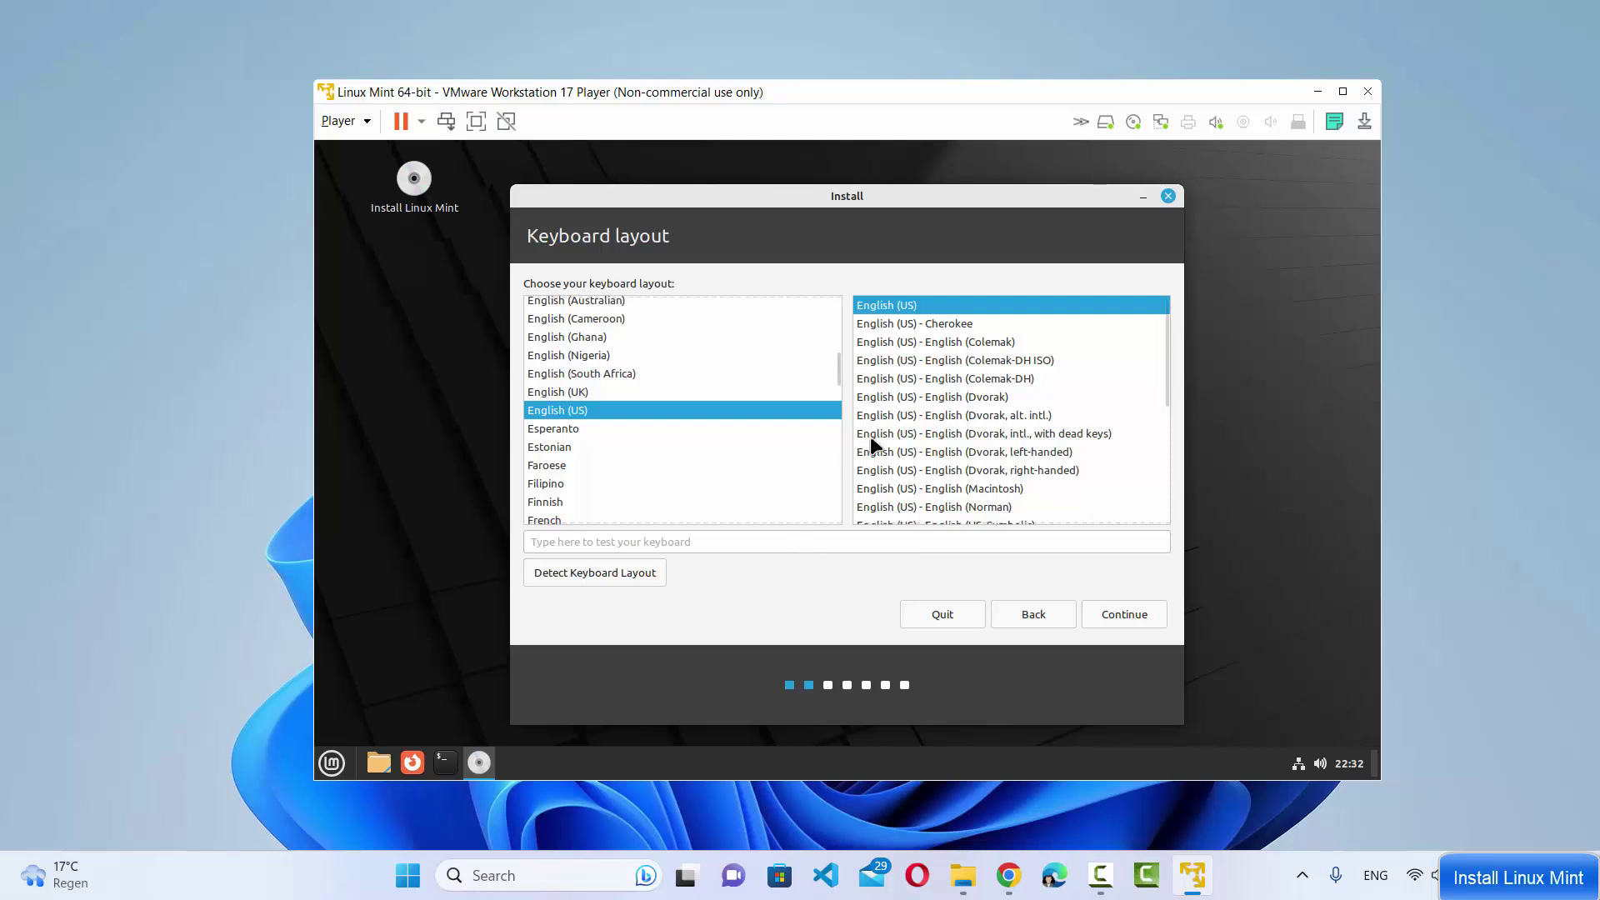
scroll(552, 408, down, 5)
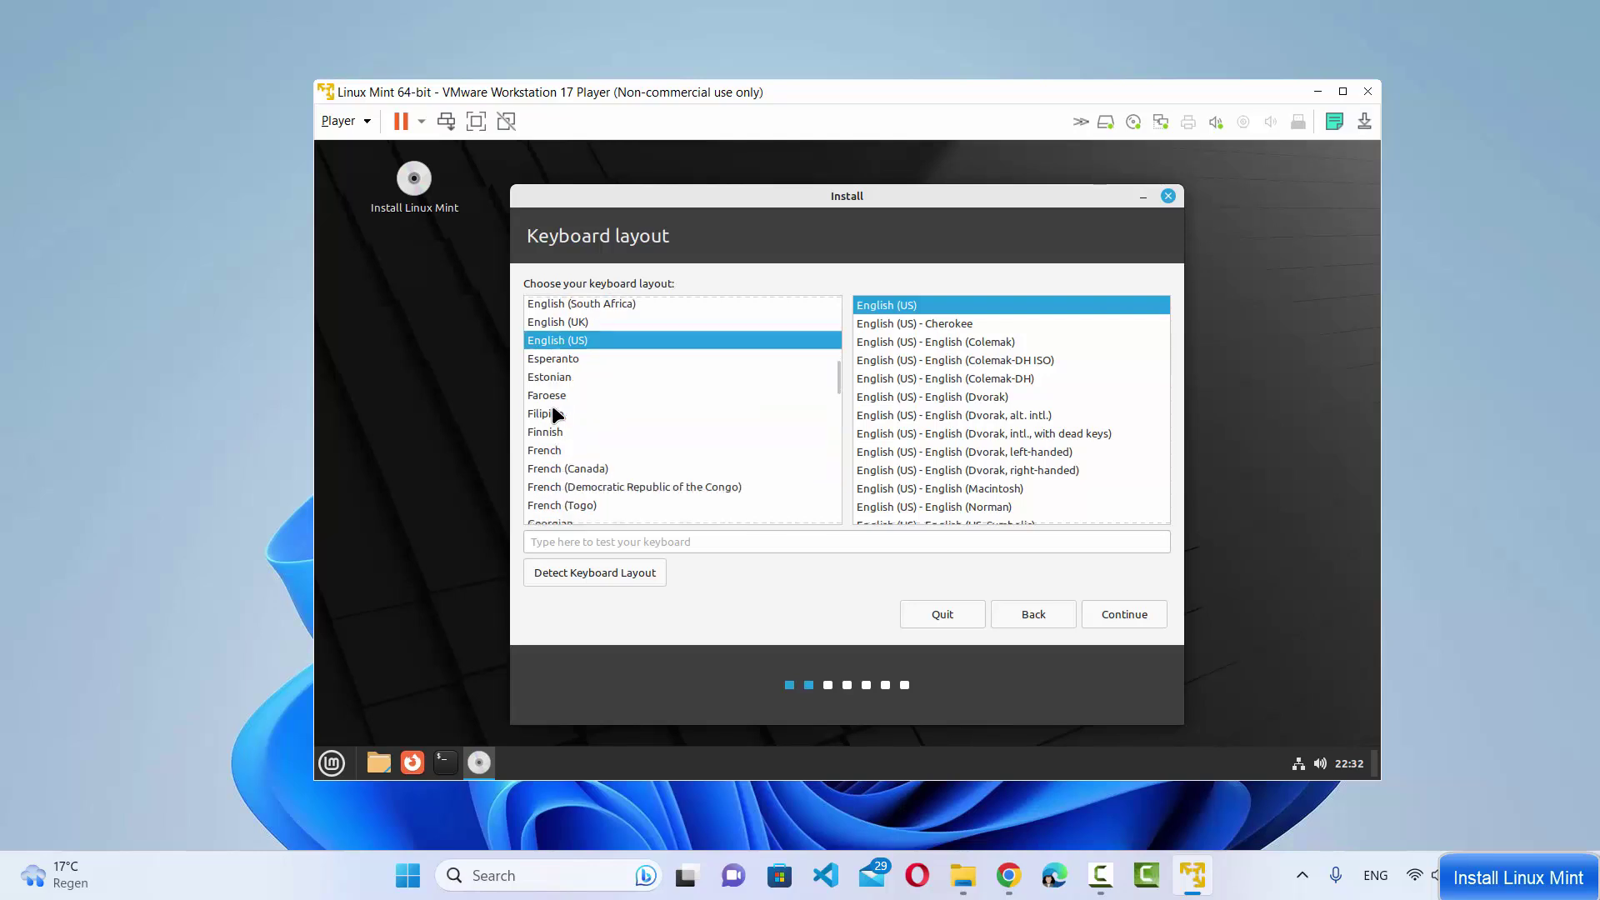
click(560, 400)
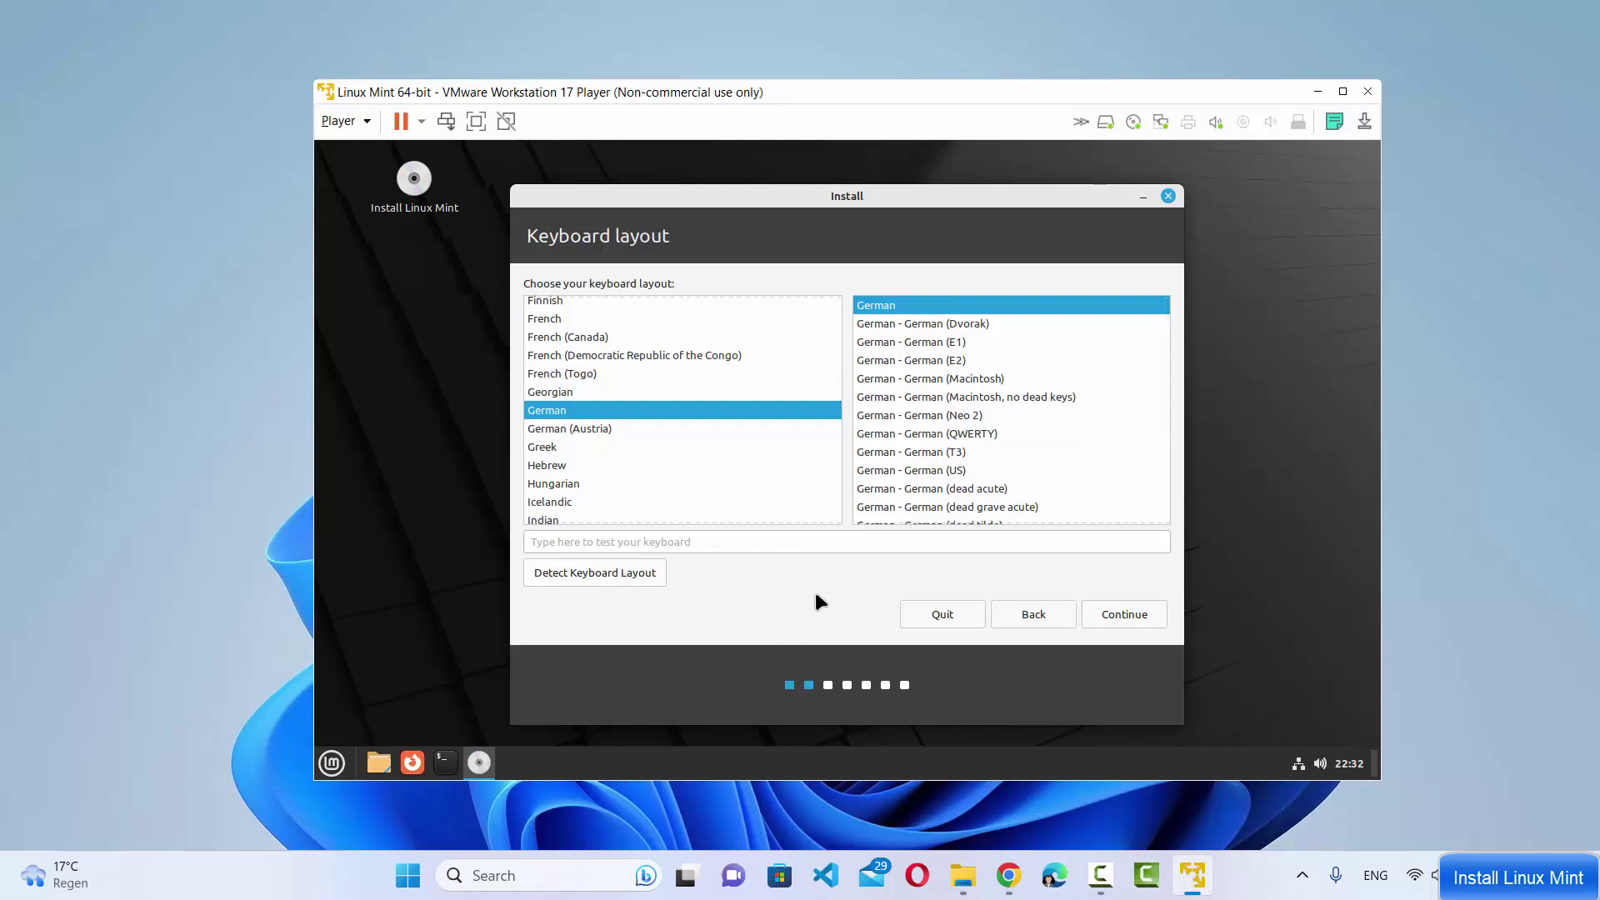
Tick 'Install multimedia codecs' and continue to the Installation type page
click(1133, 621)
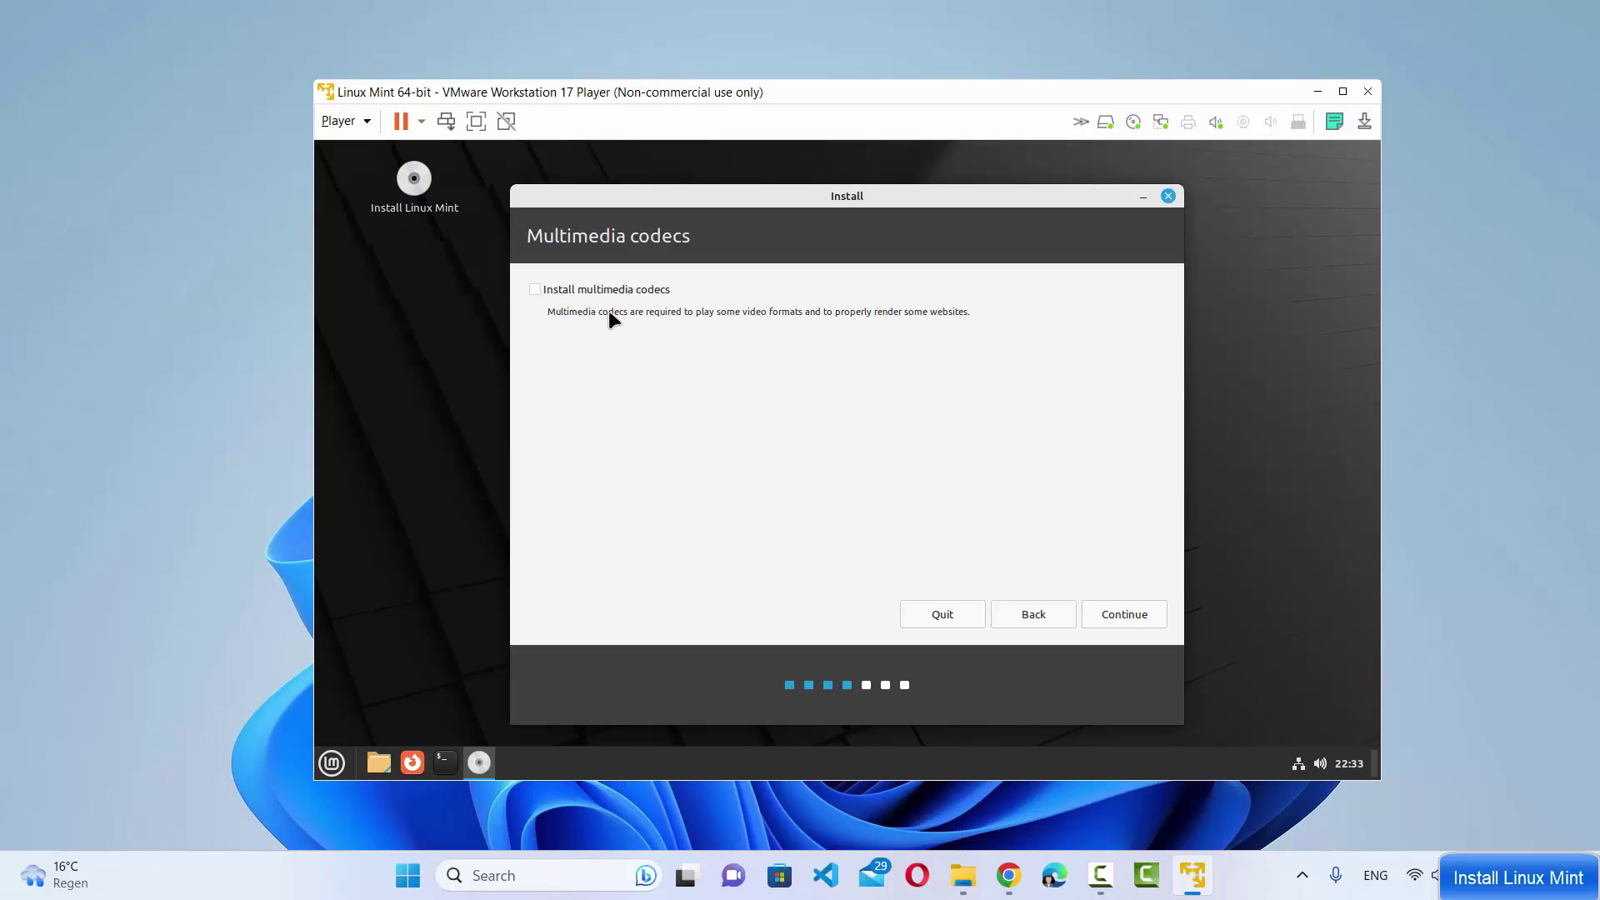
click(536, 290)
click(1143, 621)
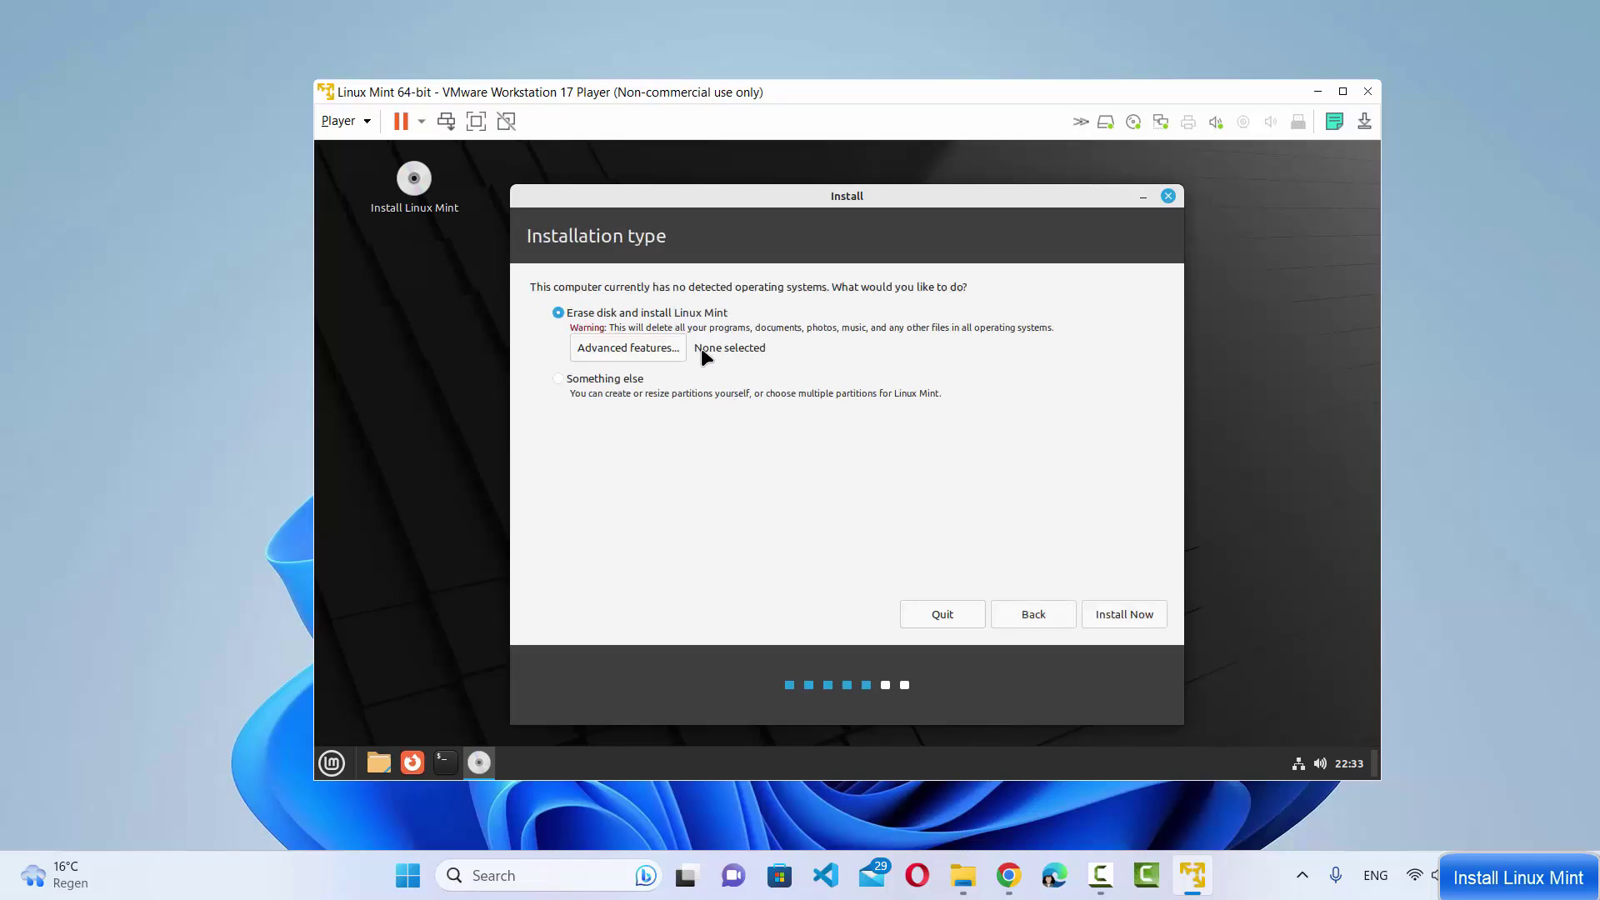
drag(531, 242, 667, 243)
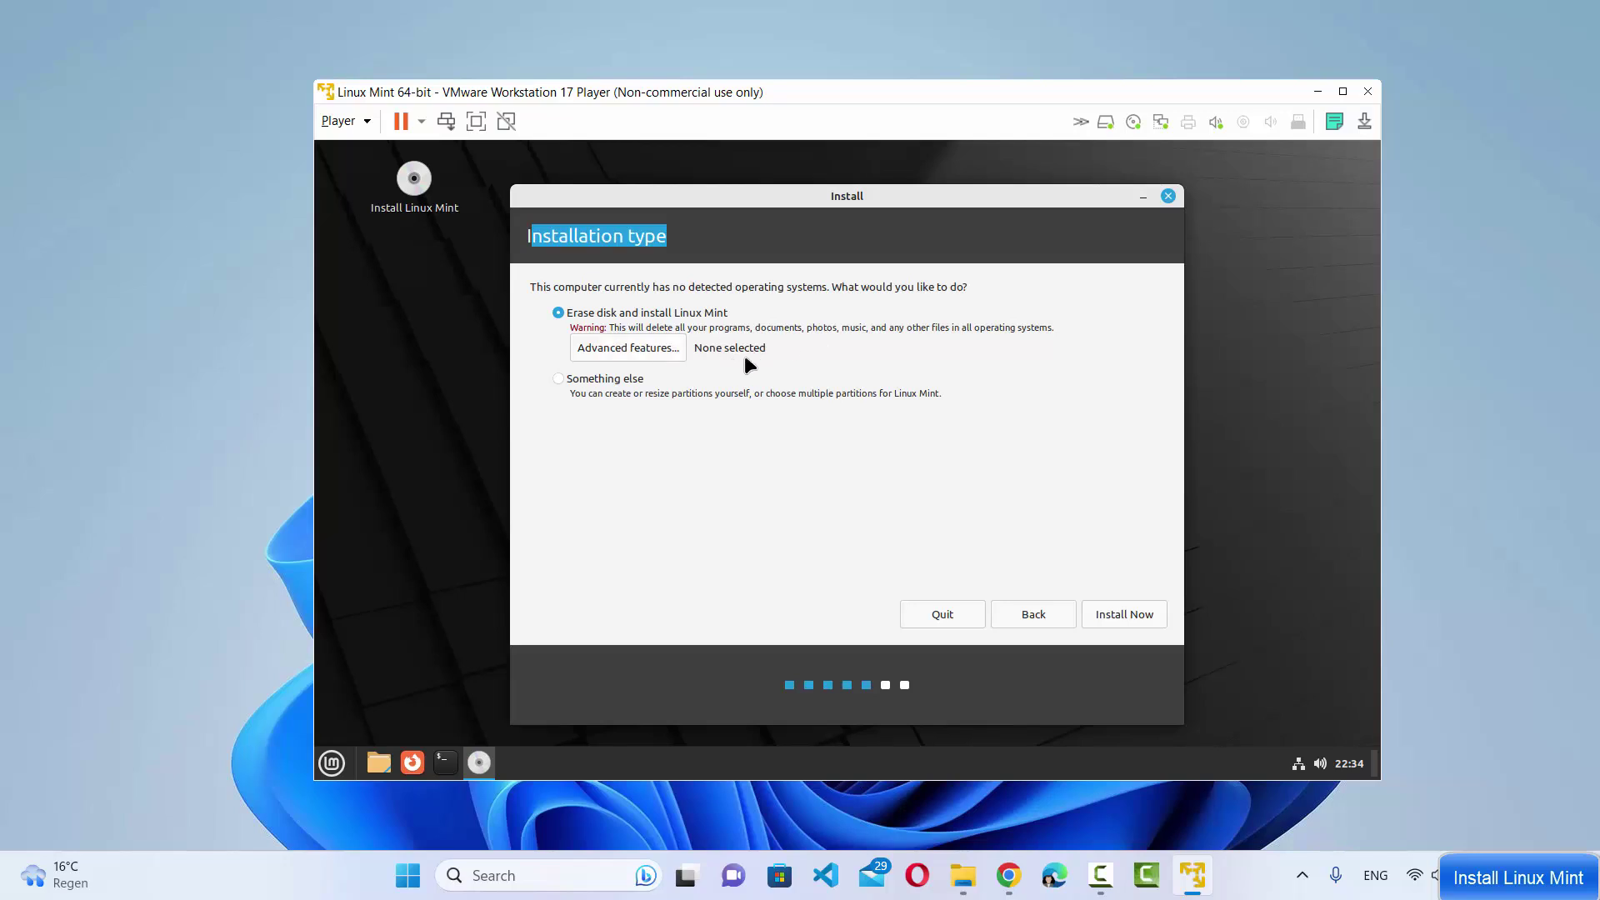
Install with Erase disk, confirm writing changes to disk, and keep Berlin as the location
click(1113, 610)
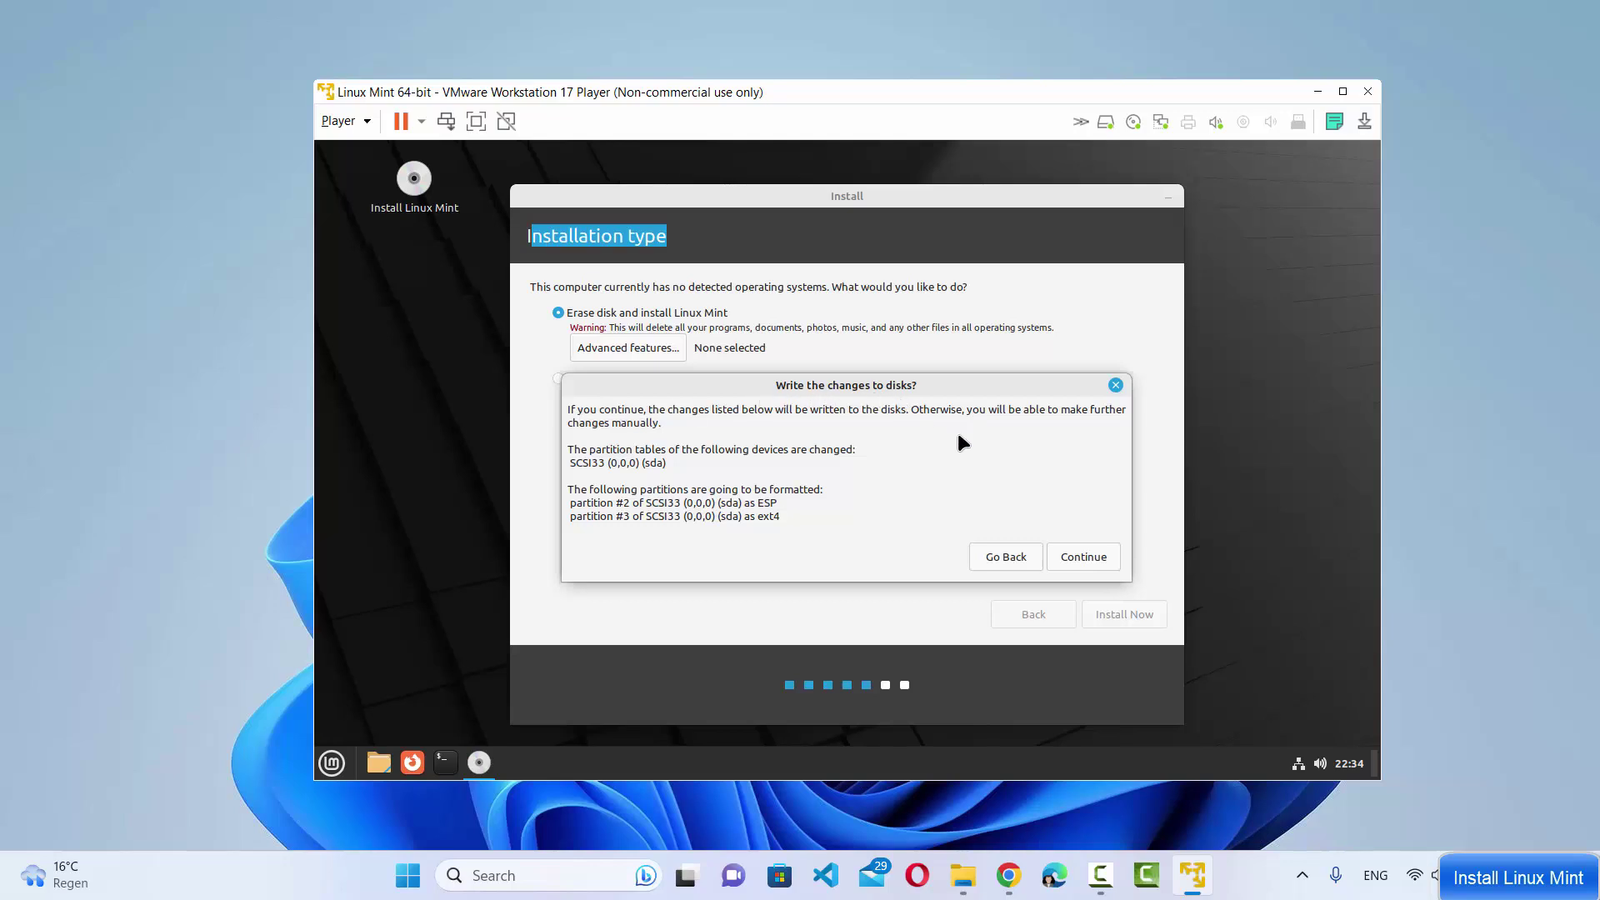
click(1067, 557)
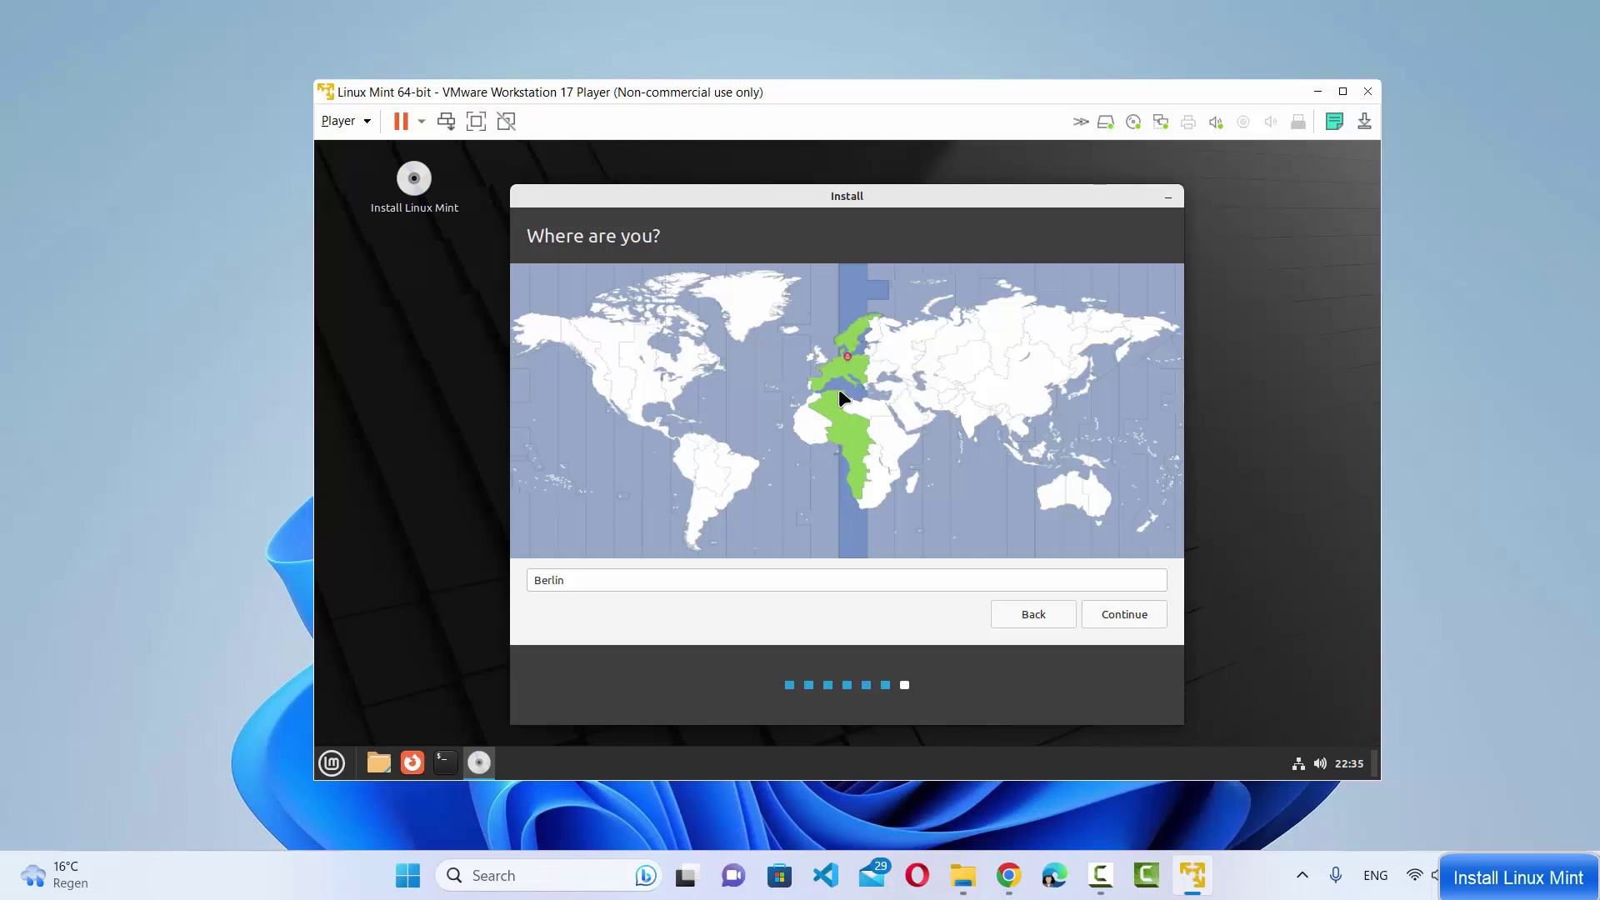
click(580, 580)
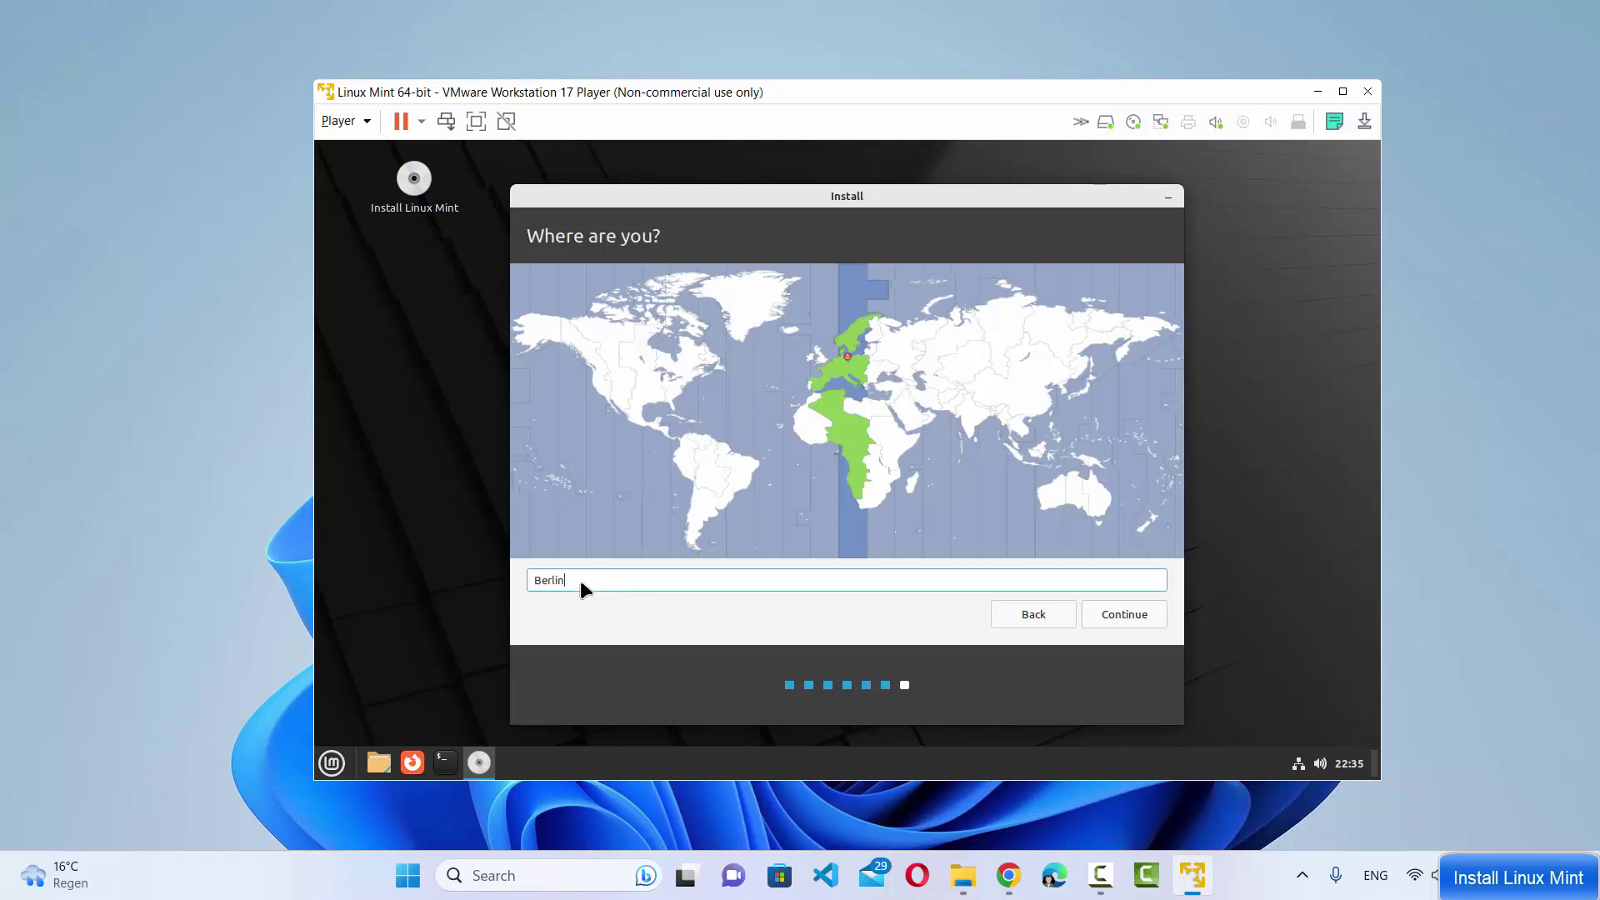
drag(580, 580, 532, 573)
click(1143, 613)
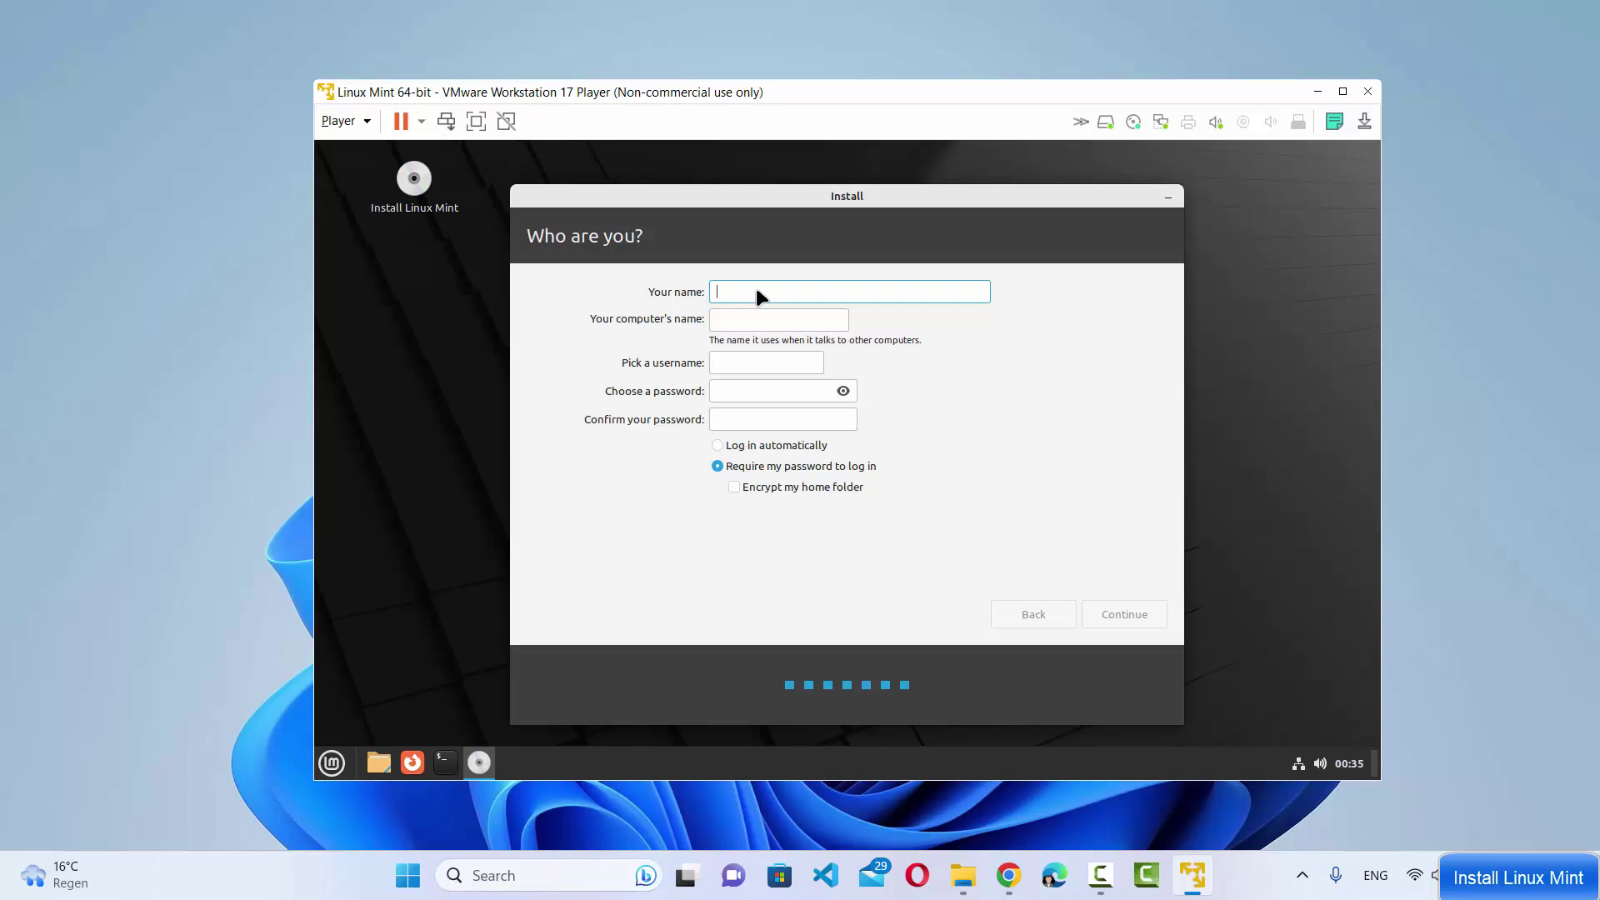
Enter the user's name and remove '-virtual-machine' from the computer name
text(odebind)
drag(767, 322, 881, 319)
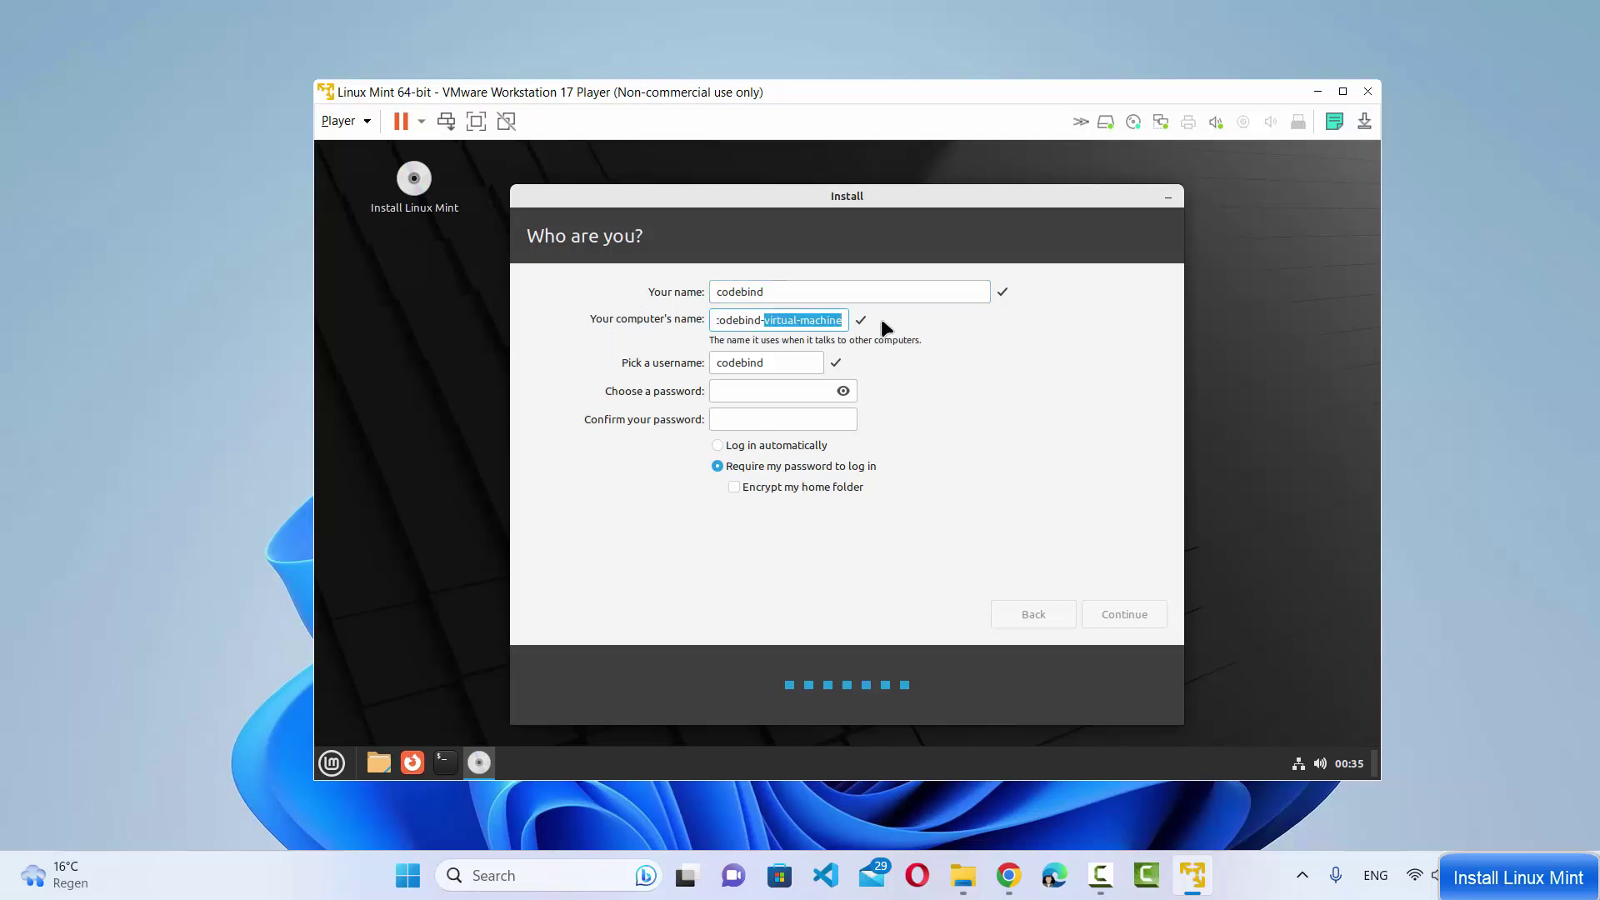
key(BackSpace)
key(BackSpace)
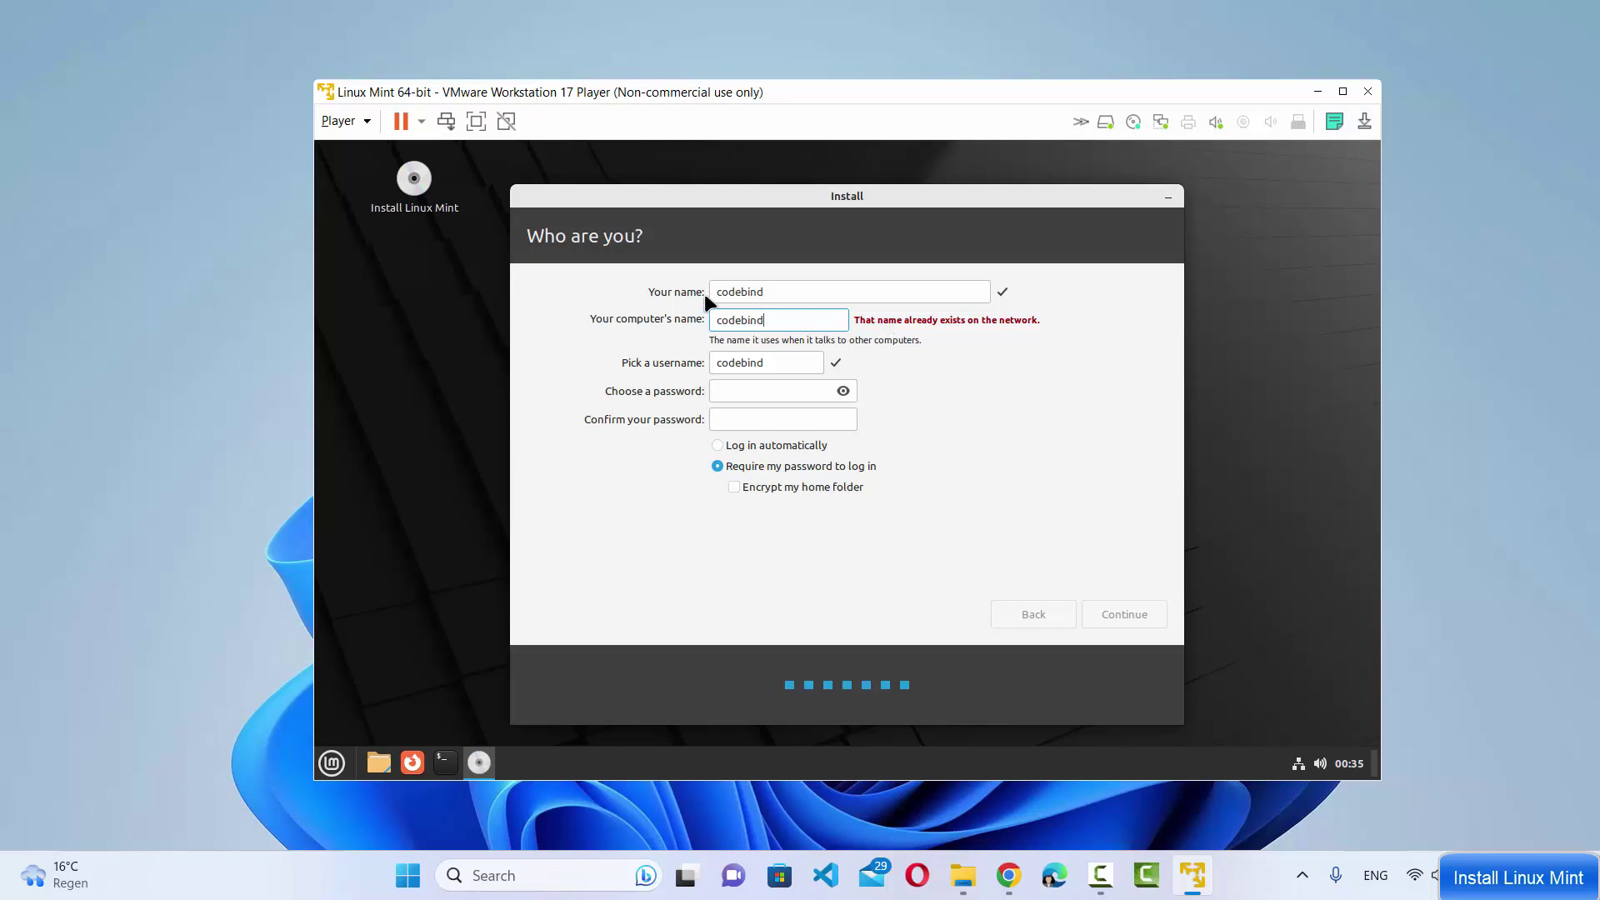
double_click(727, 292)
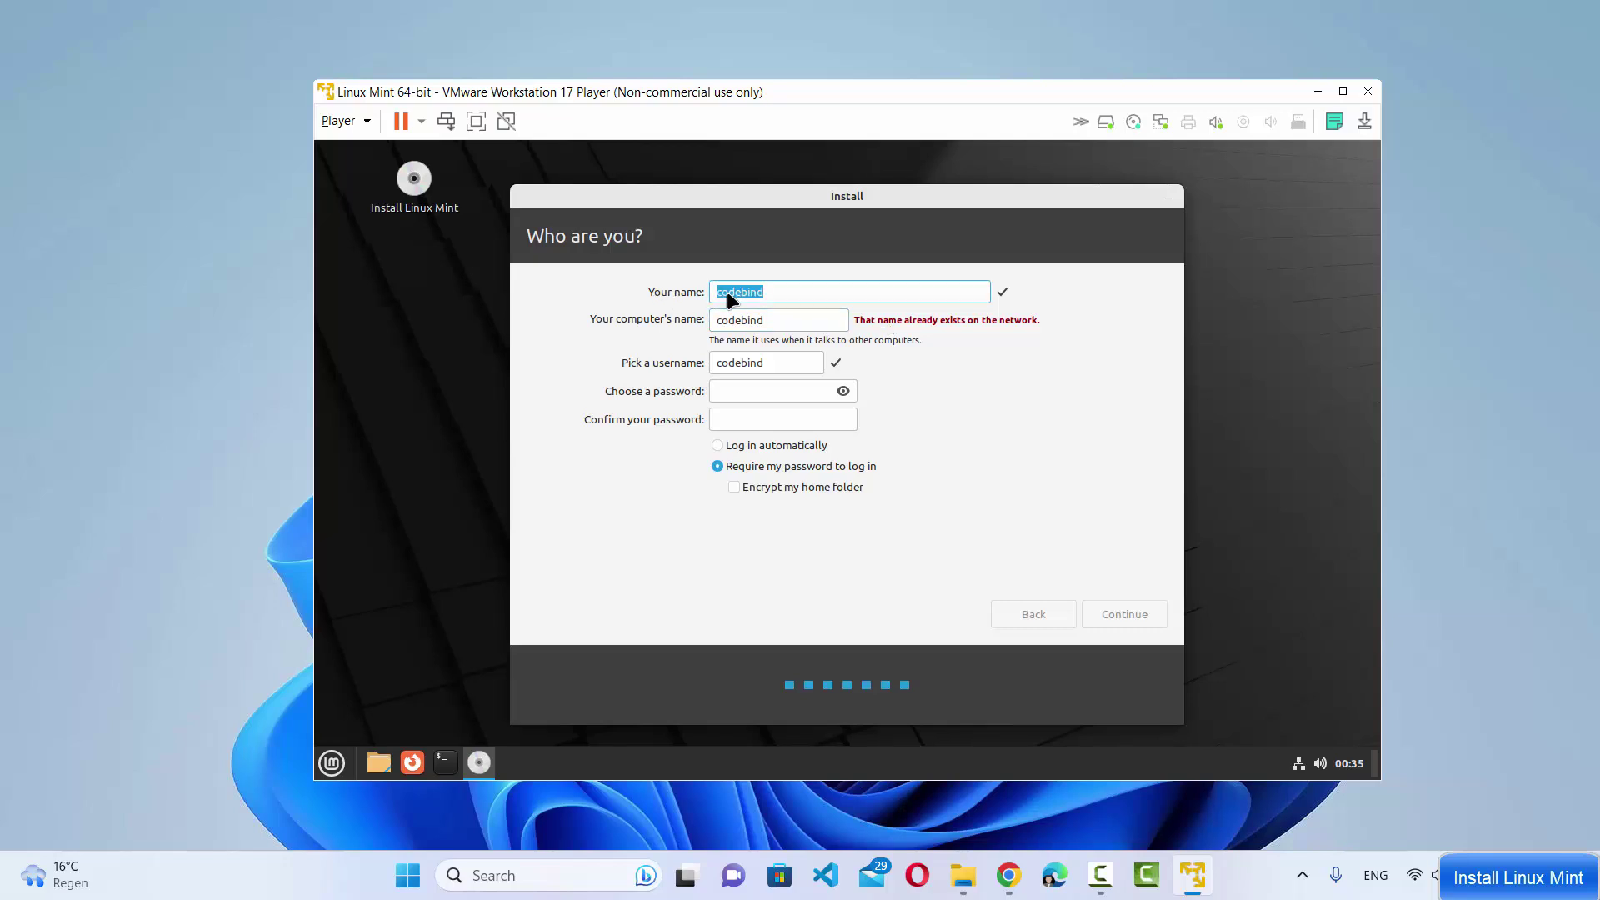
double_click(742, 322)
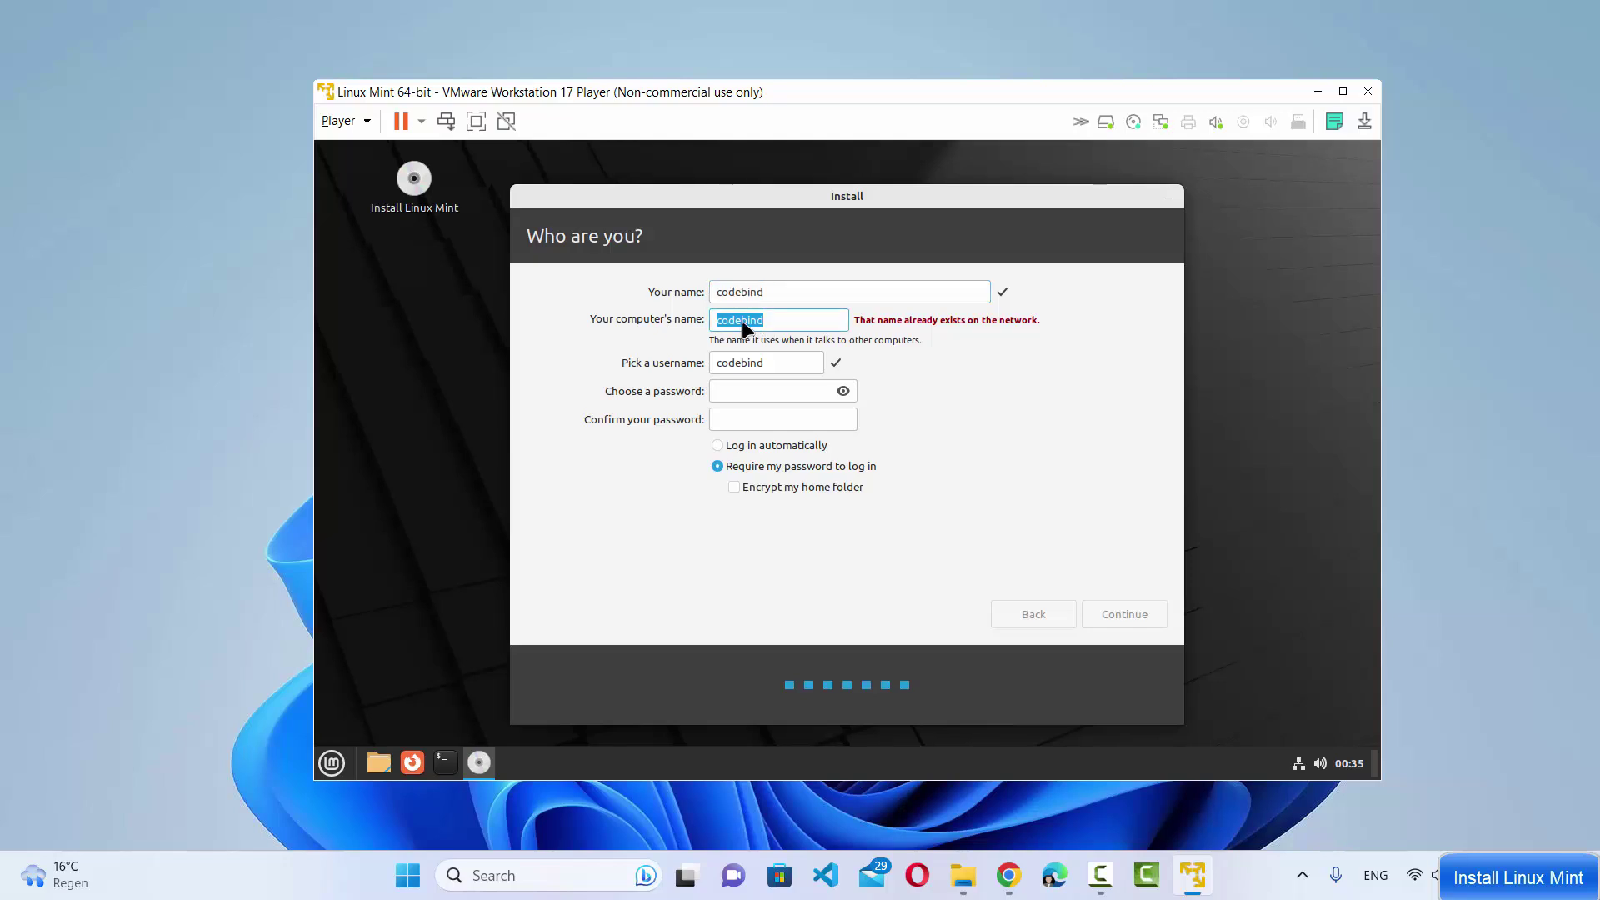
double_click(730, 366)
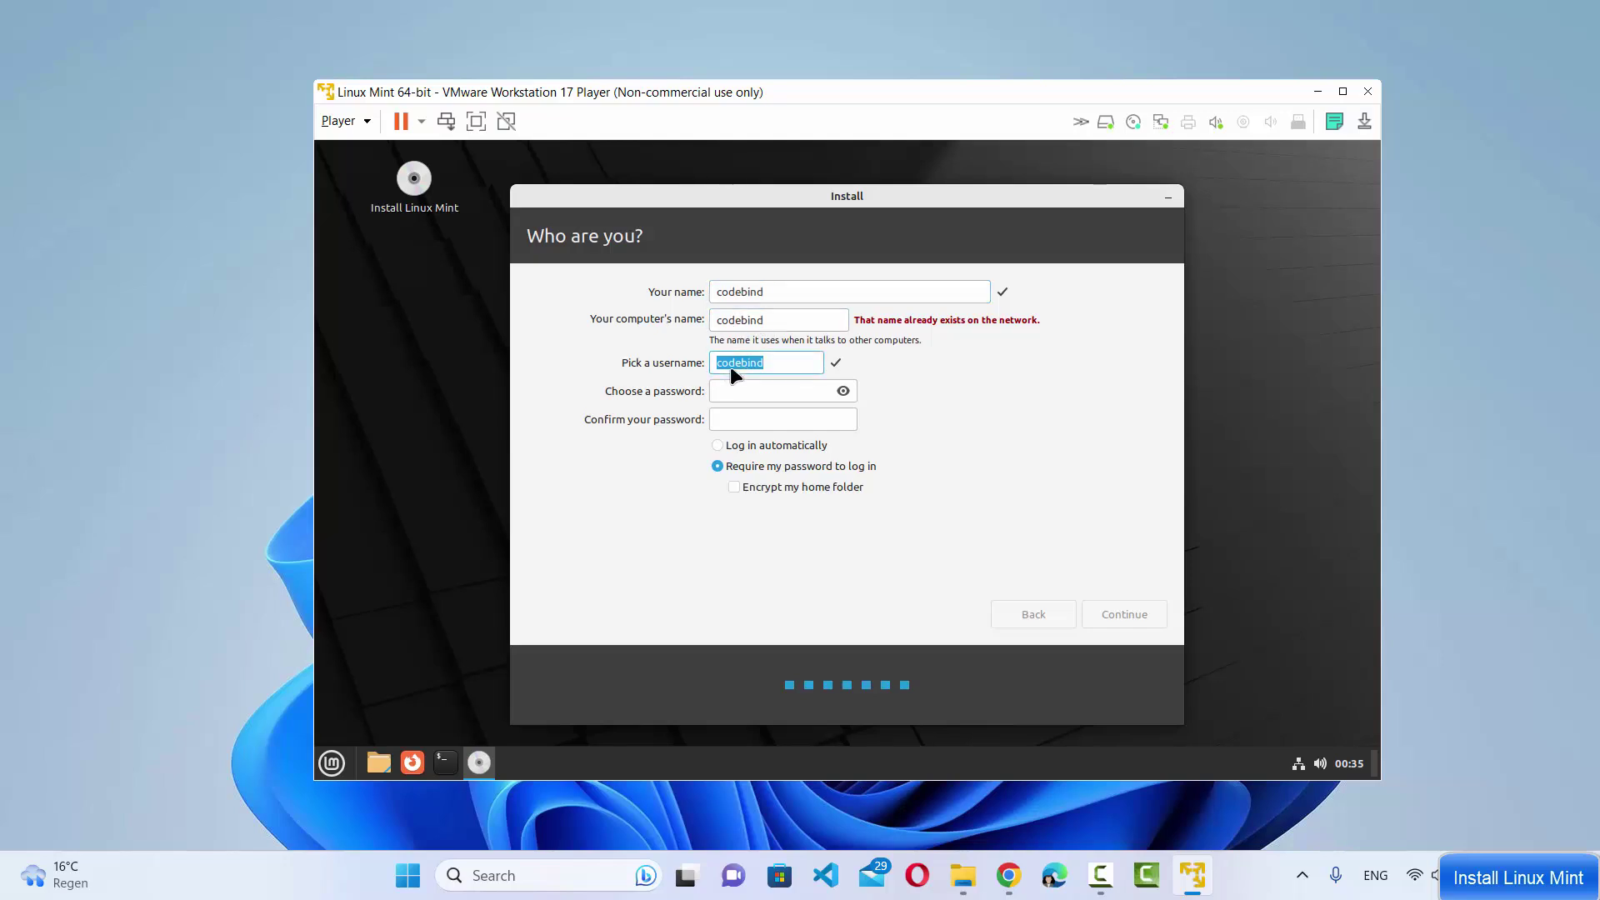
Enter and confirm the account password, then start the installation
click(770, 387)
text(123456)
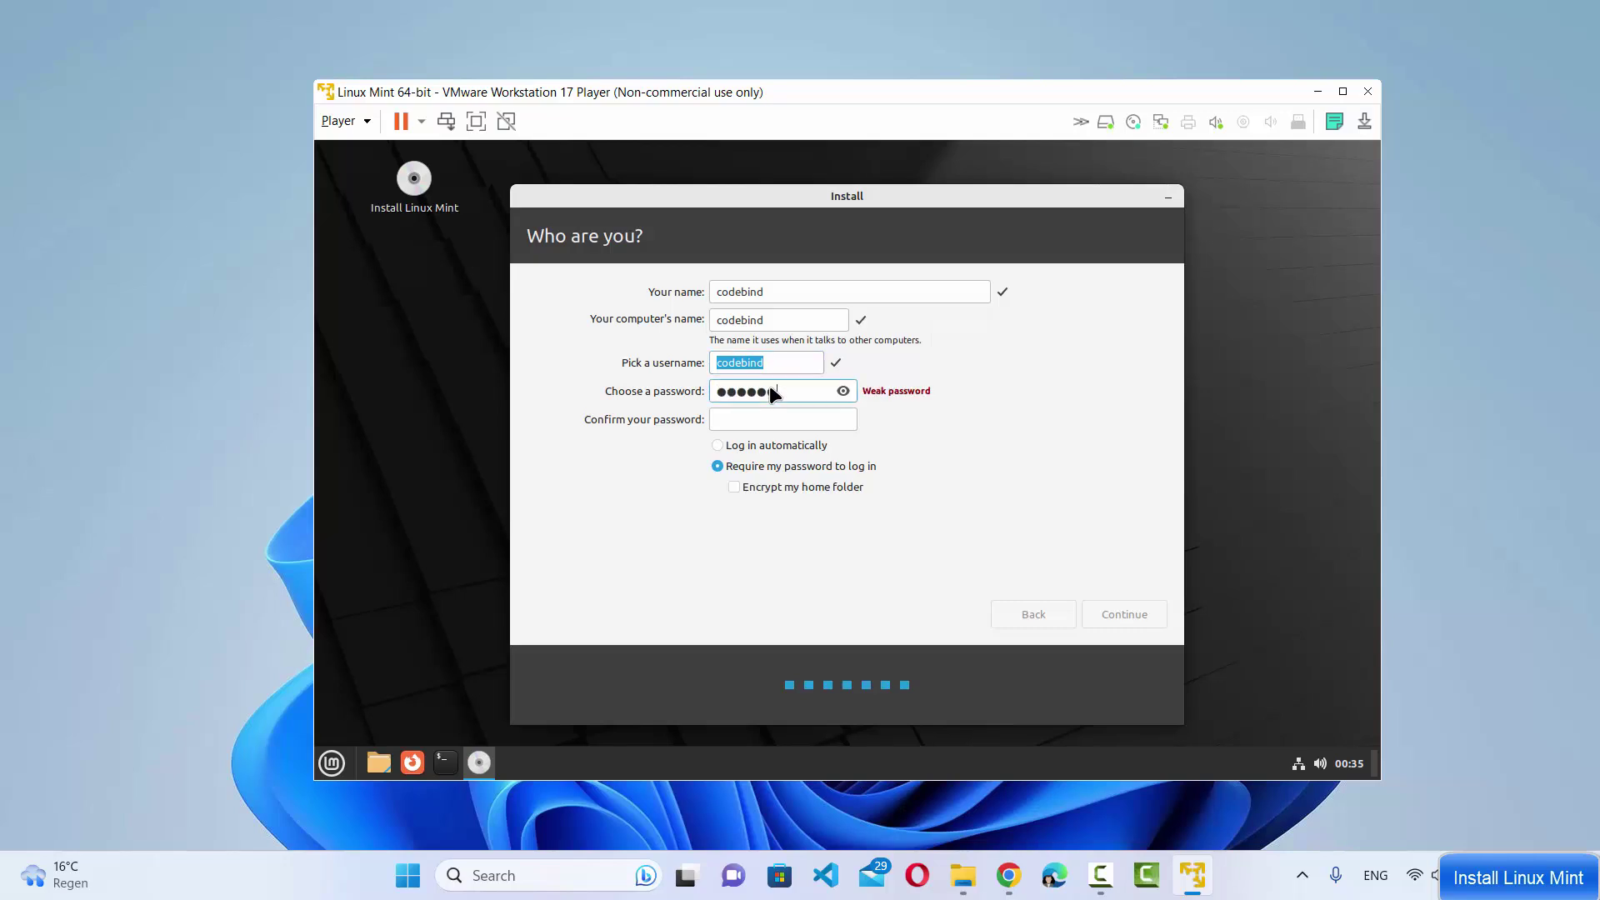
click(798, 418)
text(123456)
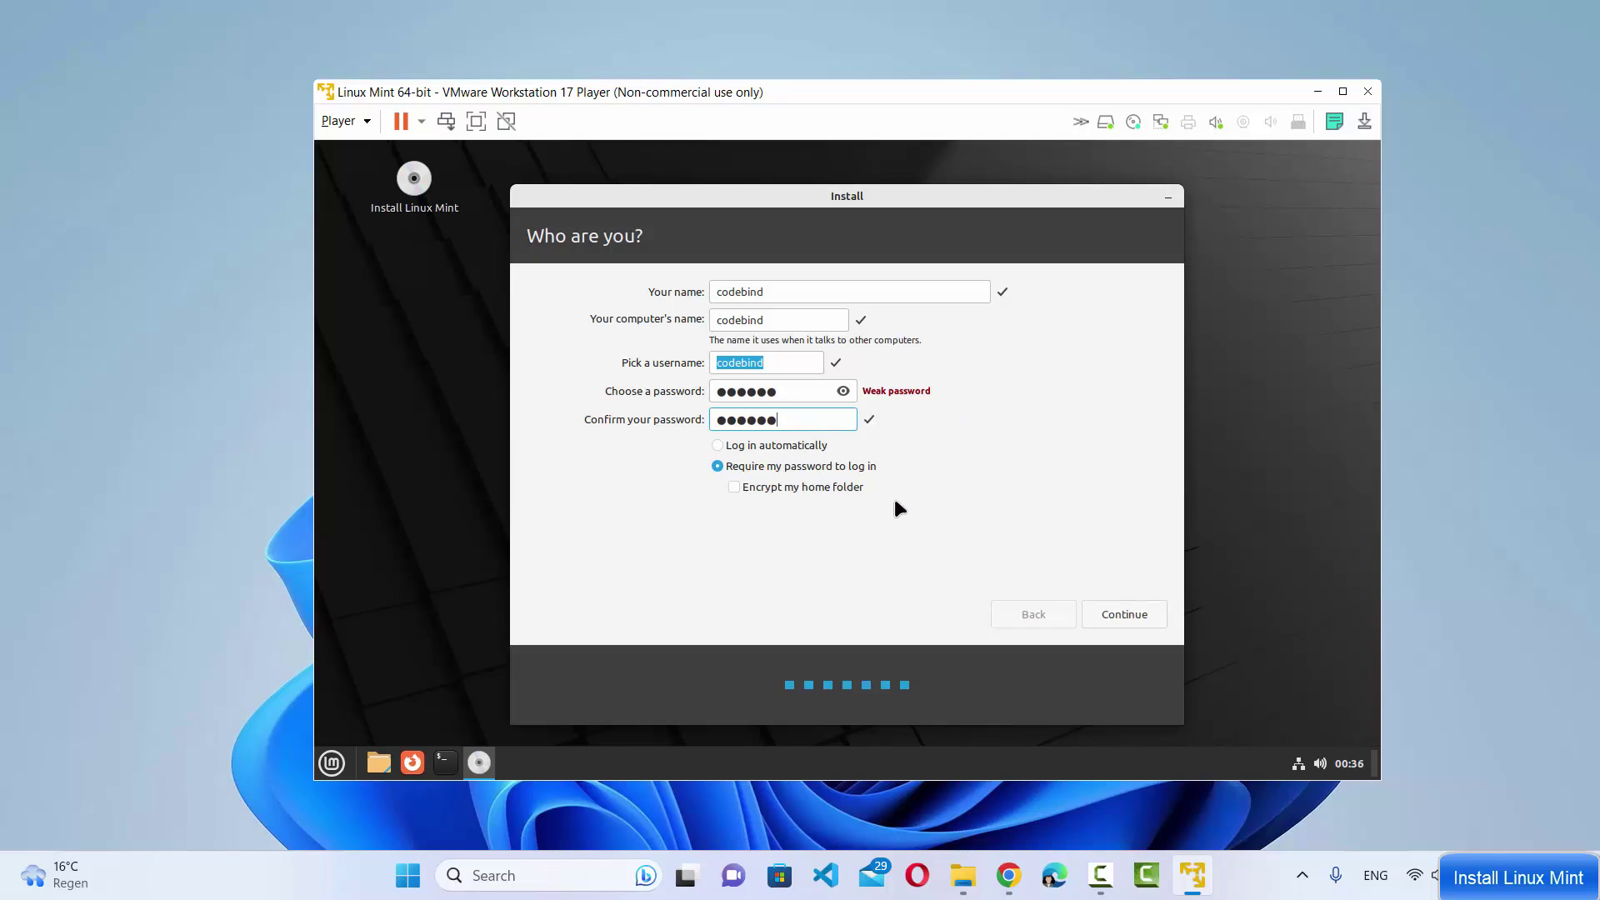
click(1111, 618)
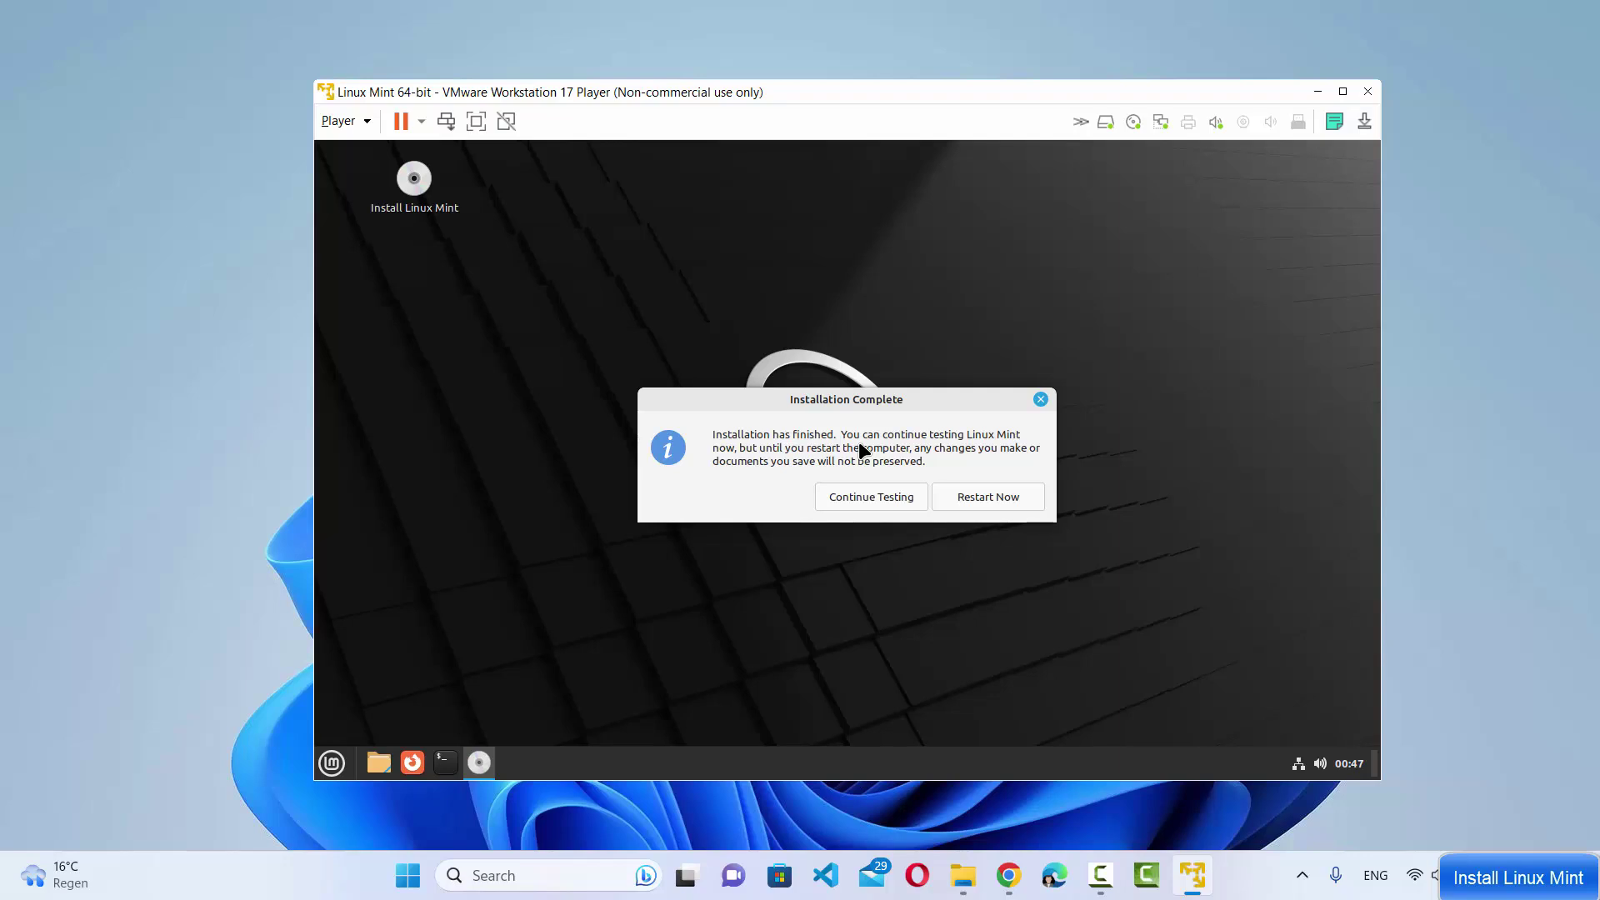
Choose Restart Now in the Installation Complete dialog
click(958, 495)
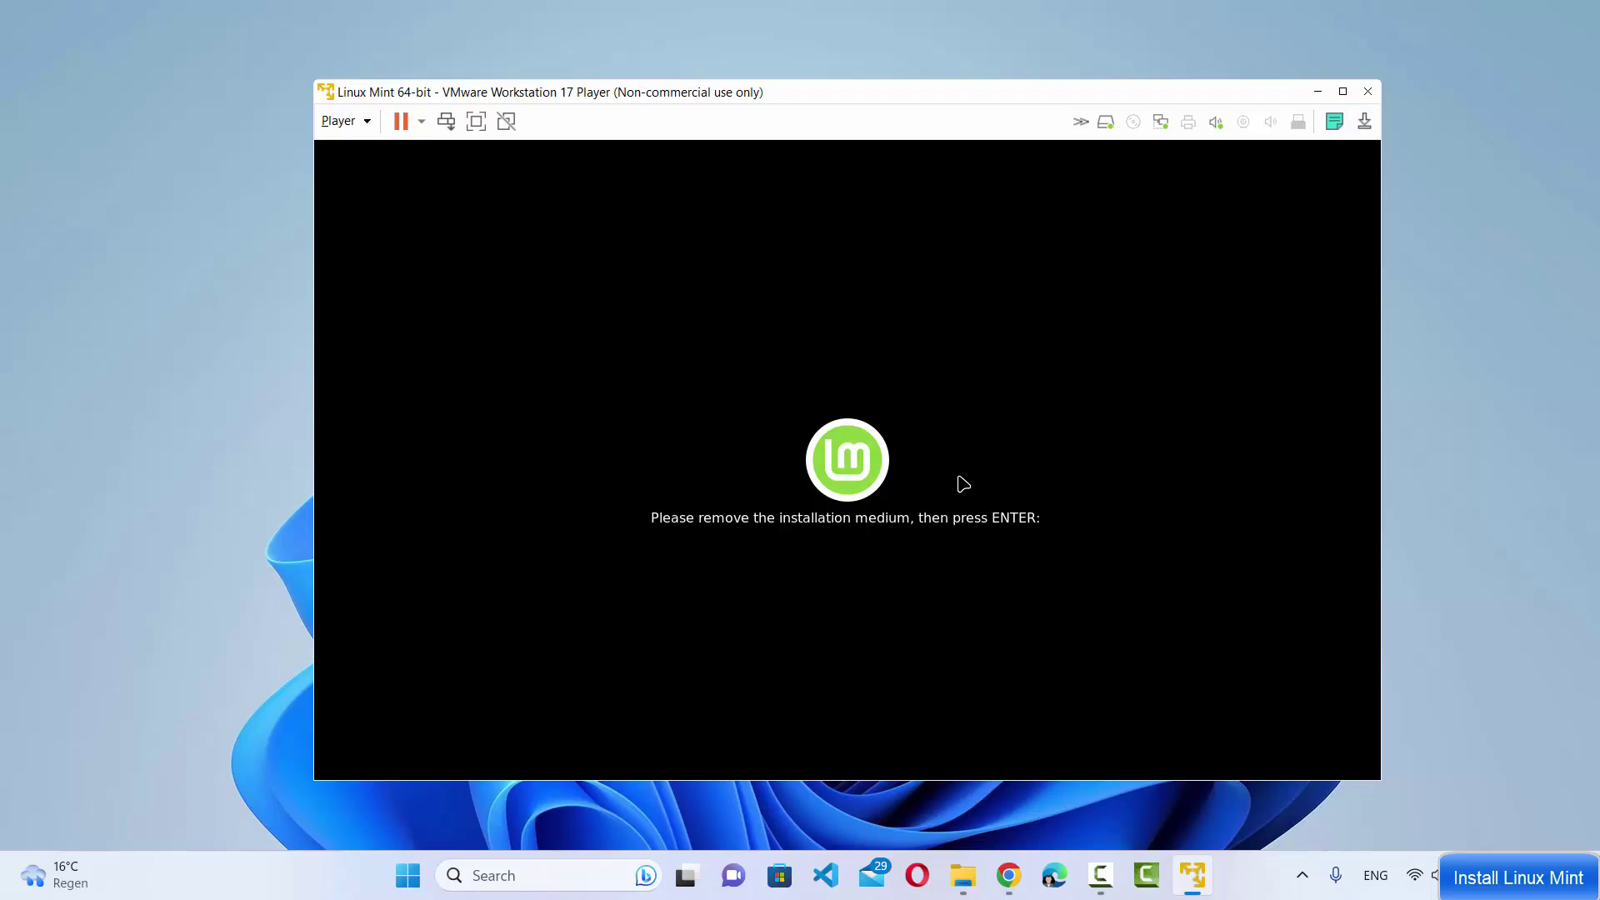
Continue past the remove-medium prompt and log in with the account password
key(Return)
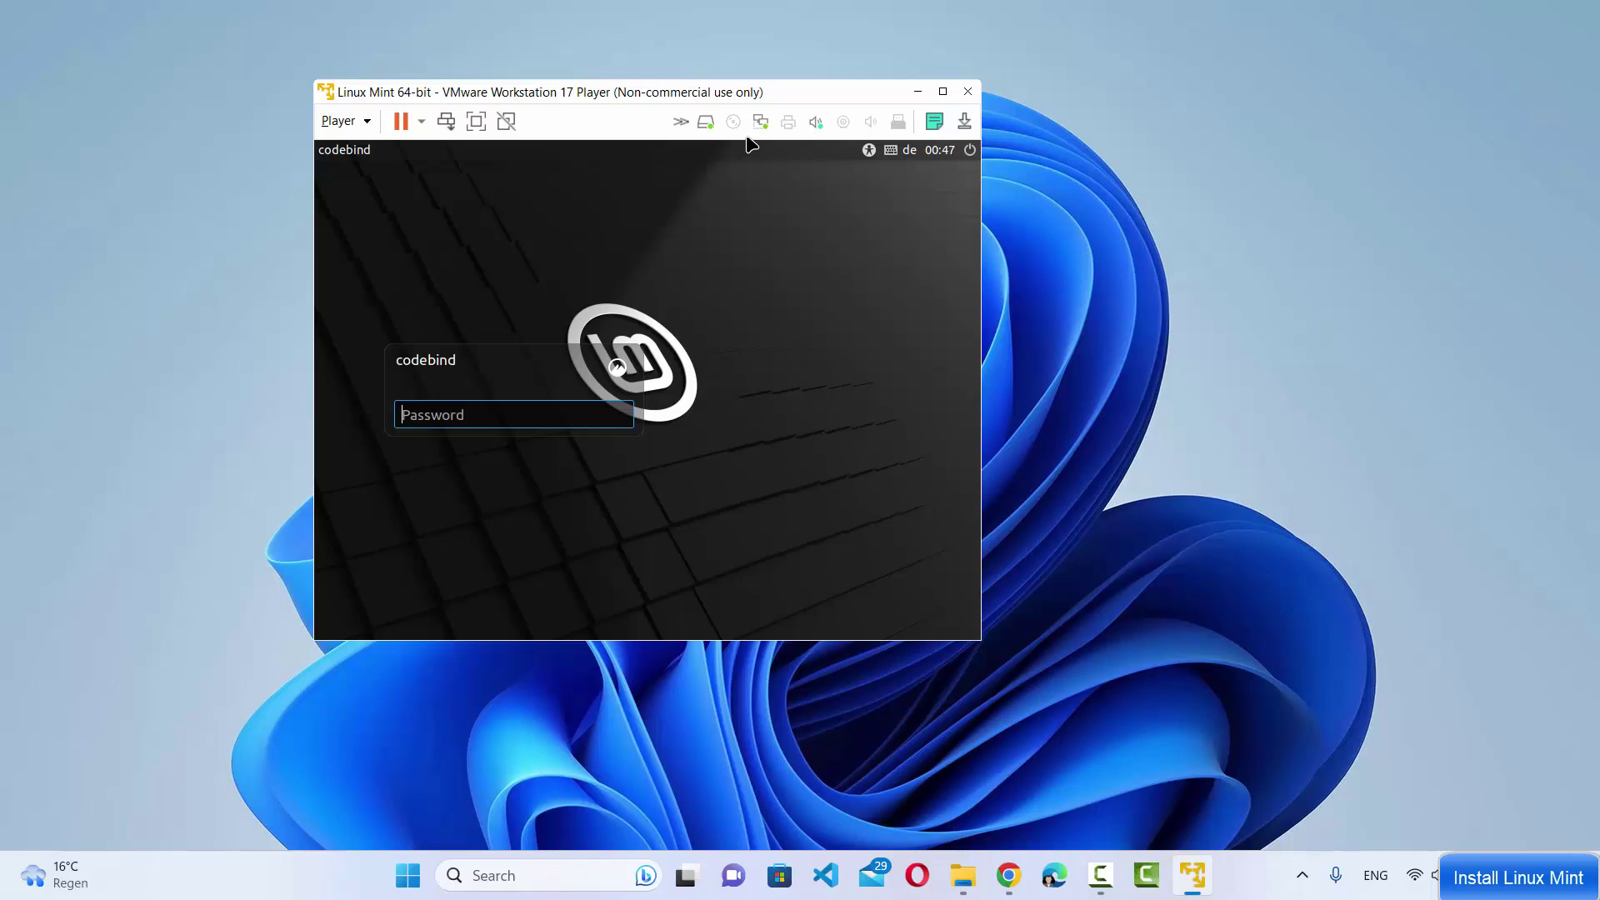
drag(743, 93, 848, 113)
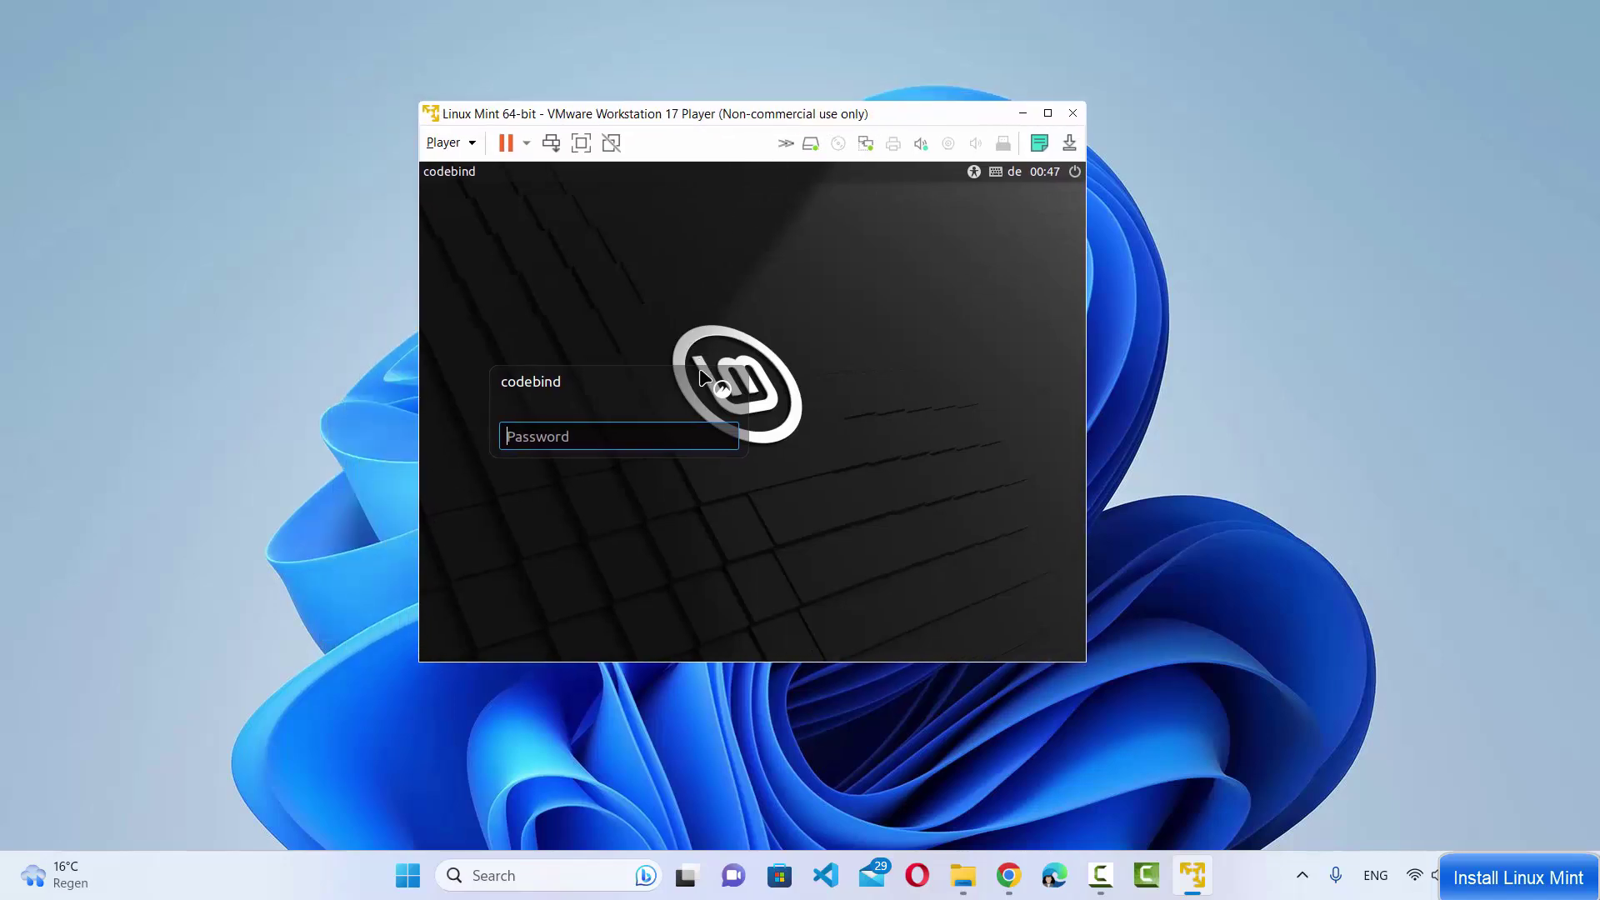
click(695, 440)
text(••••••)
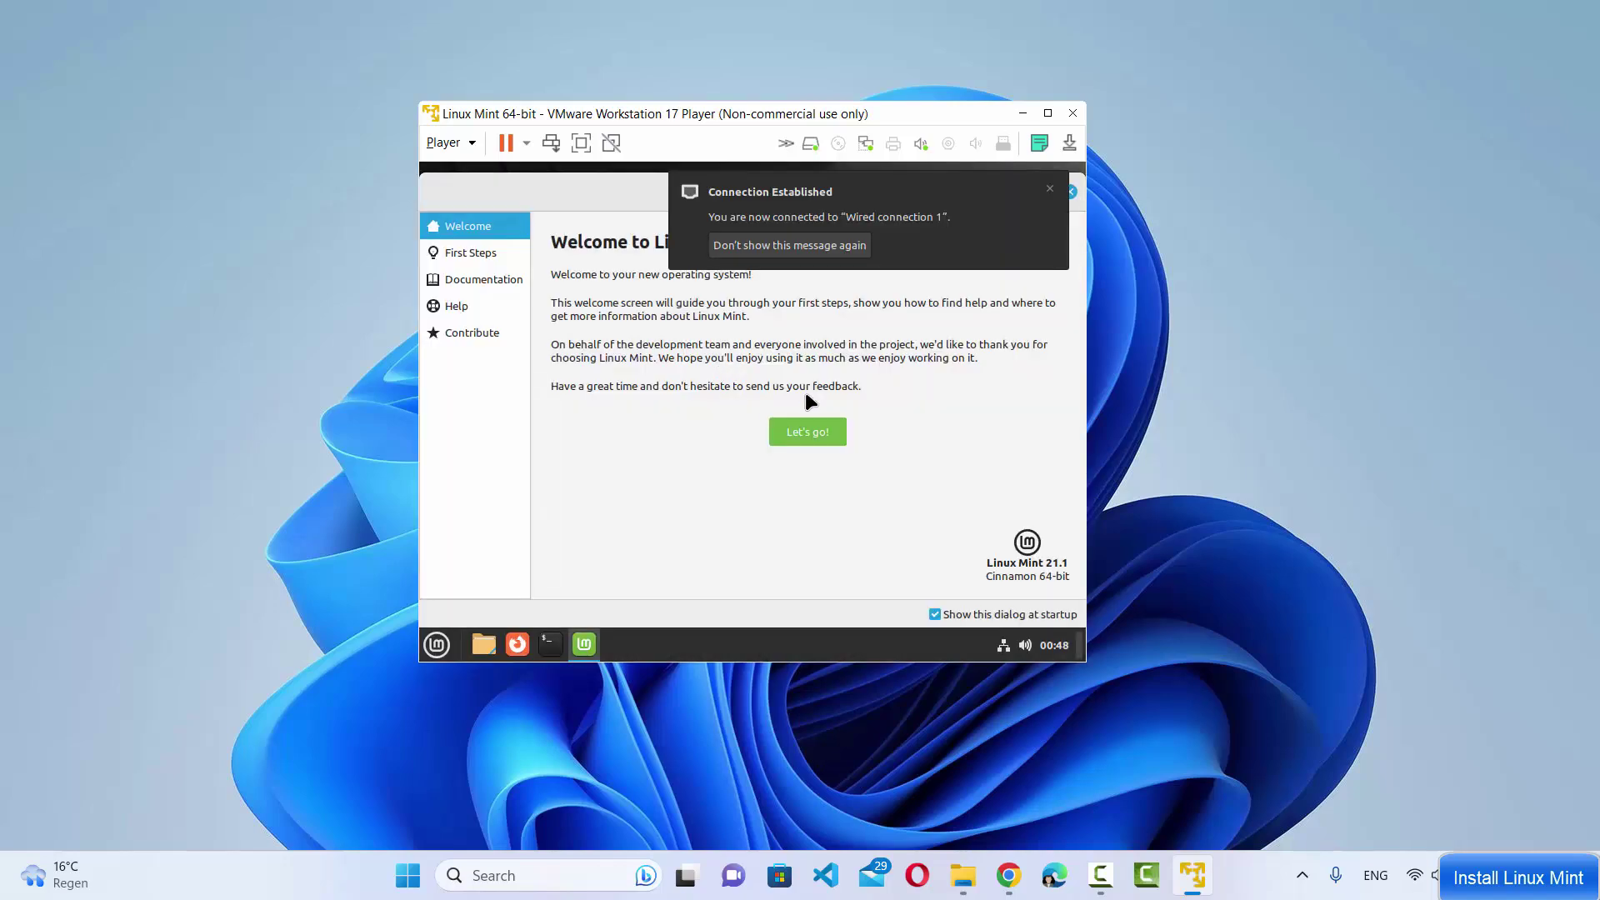
Maximize the VMware Player window so the Mint VM fills the screen
click(1048, 113)
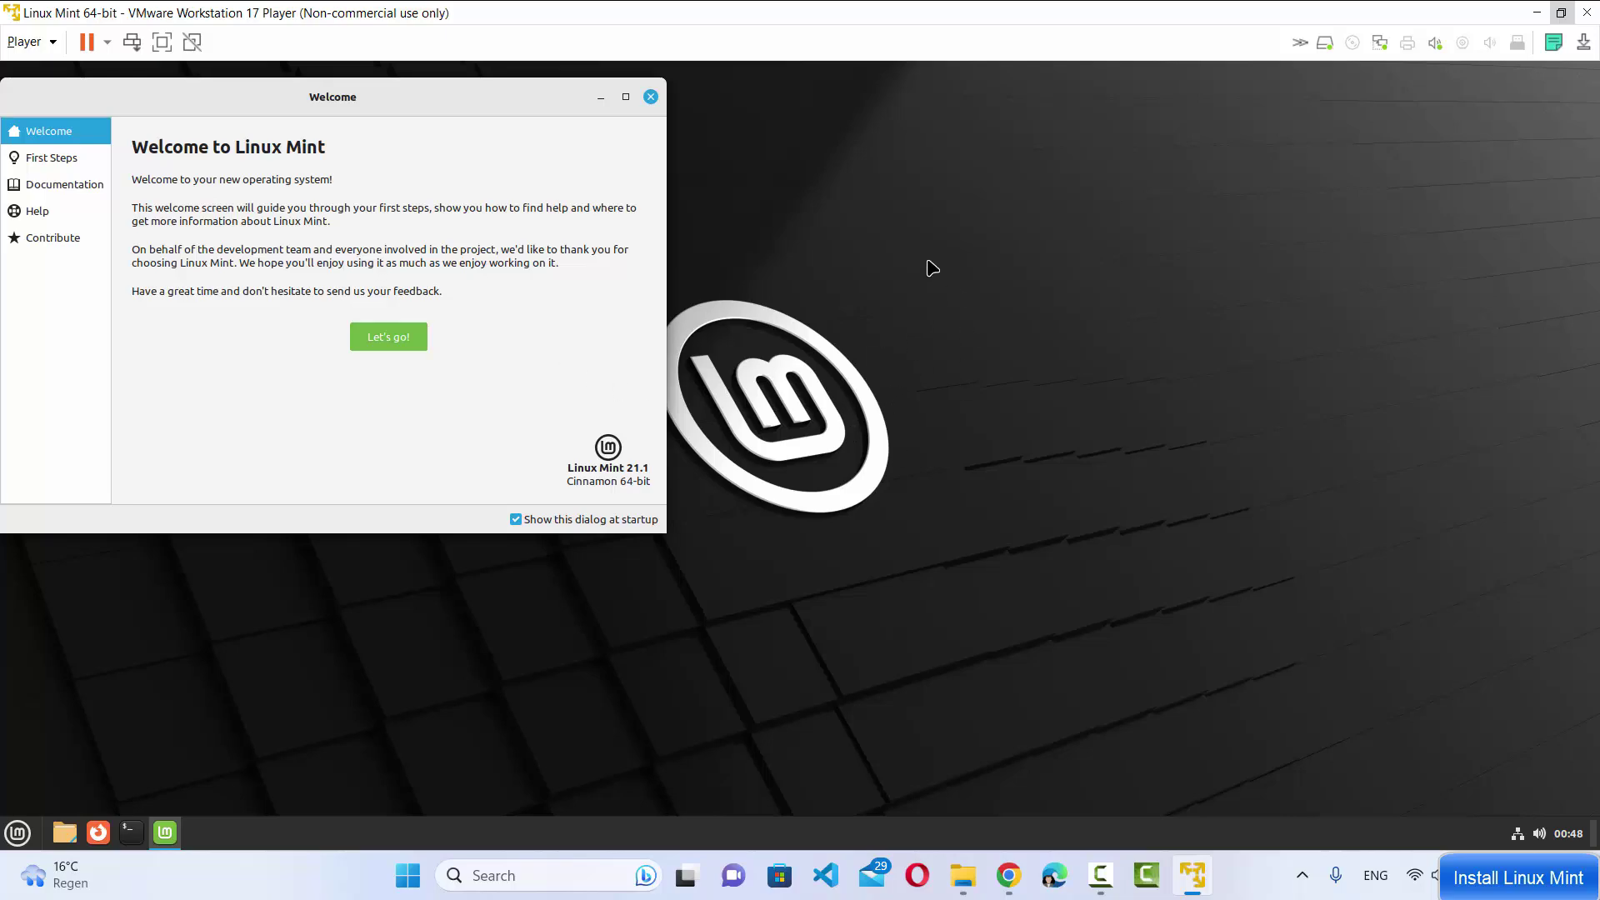
click(1561, 13)
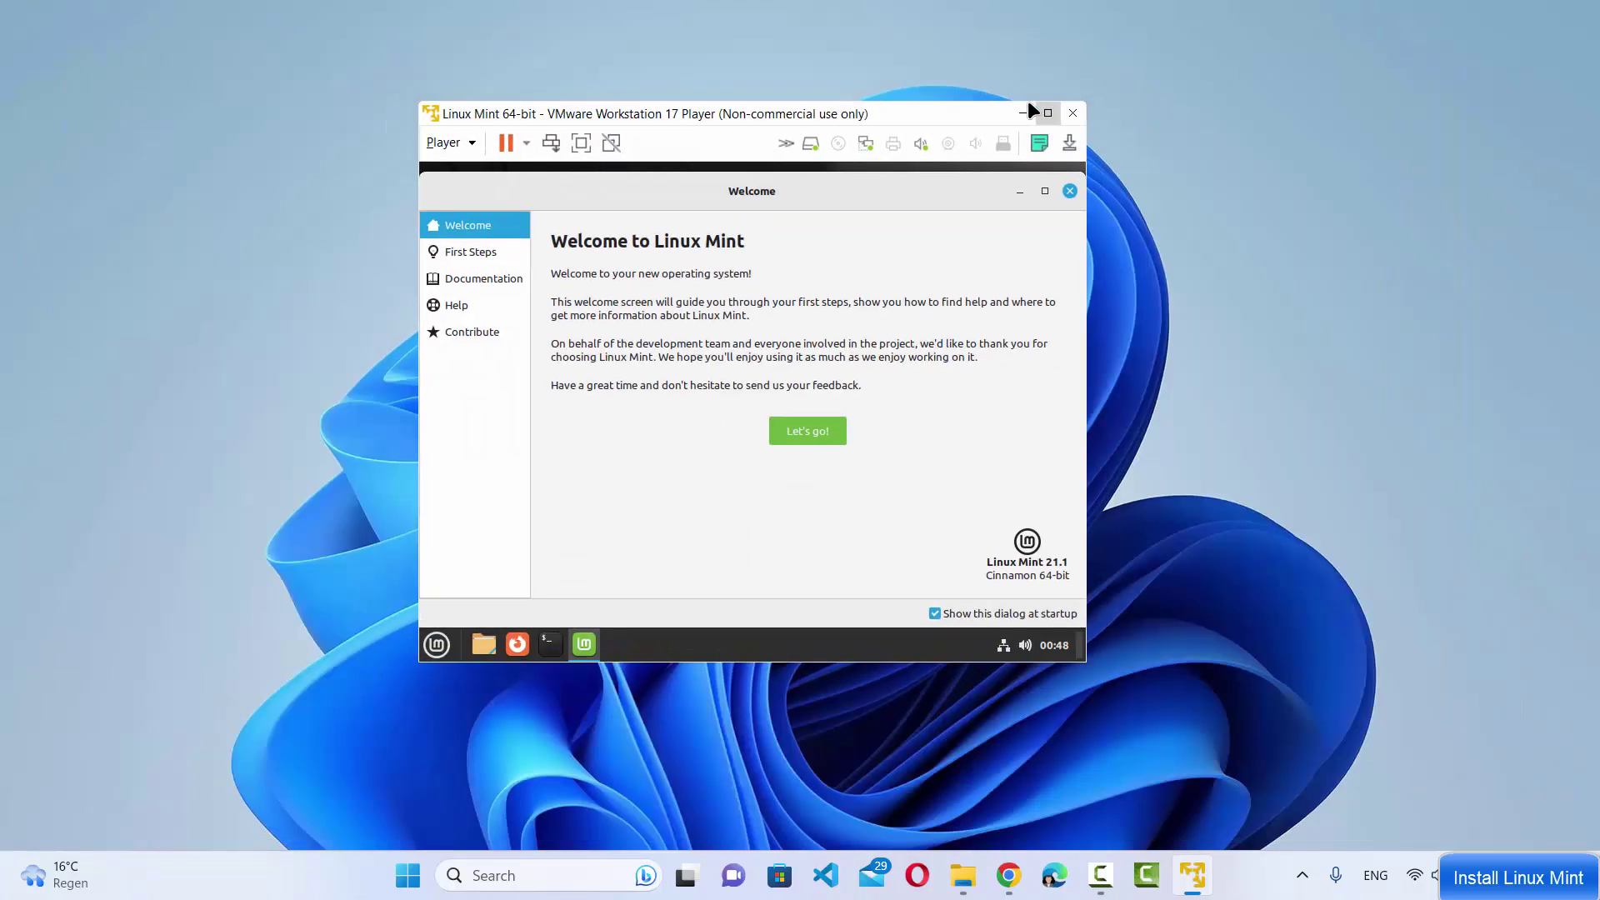
click(1048, 112)
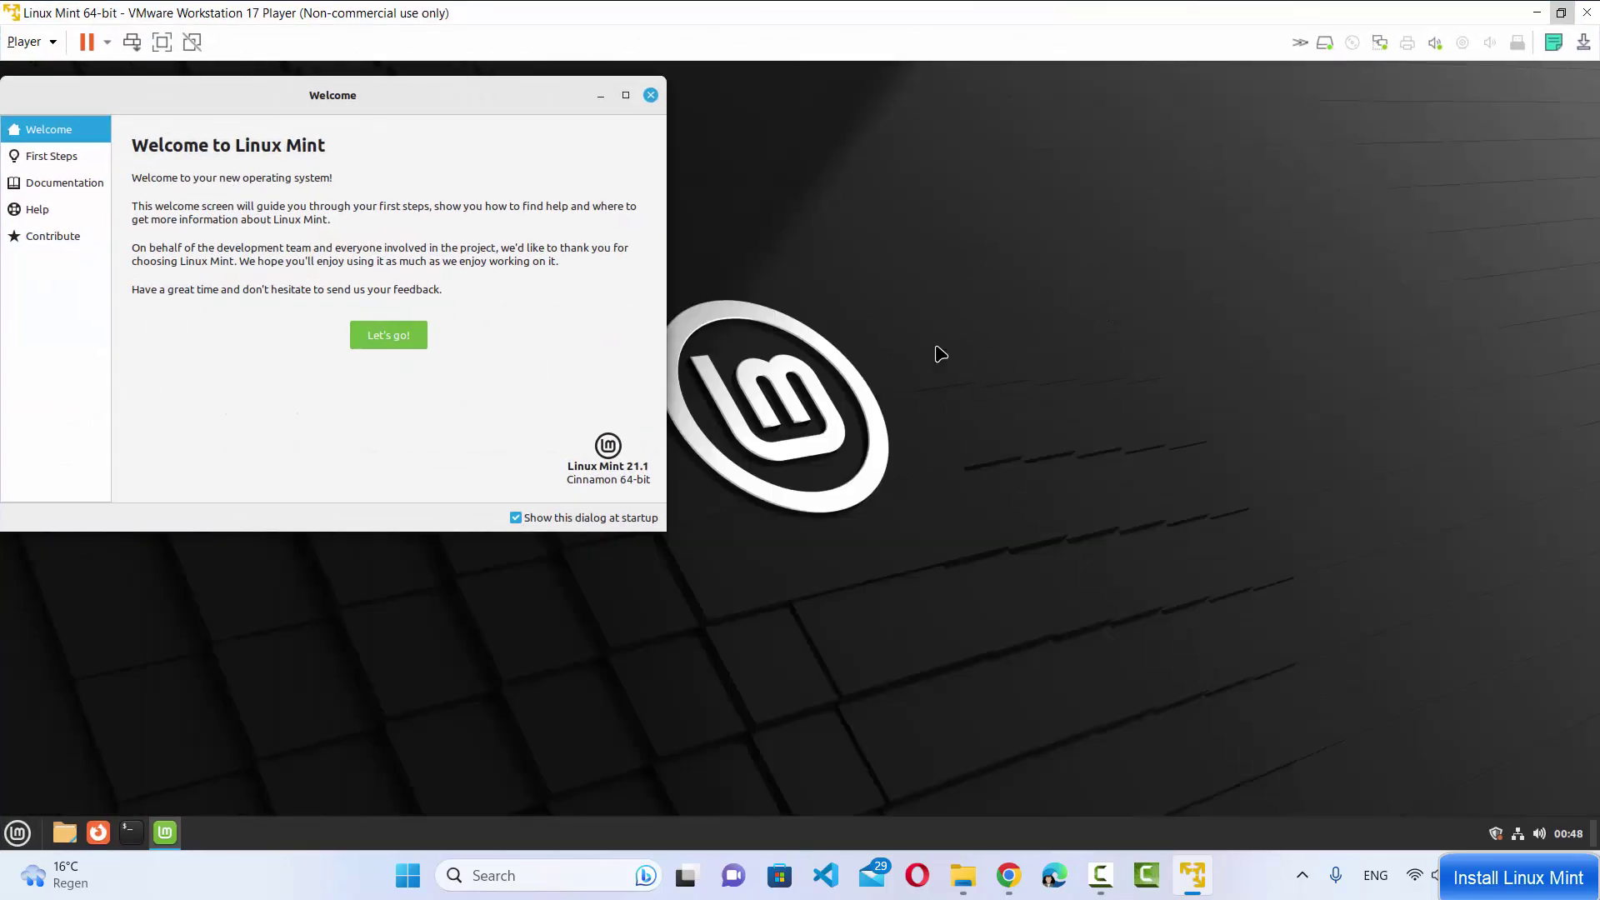
Centre and close the Welcome to Linux Mint window, then open and dismiss the Mint menu
drag(366, 89, 732, 141)
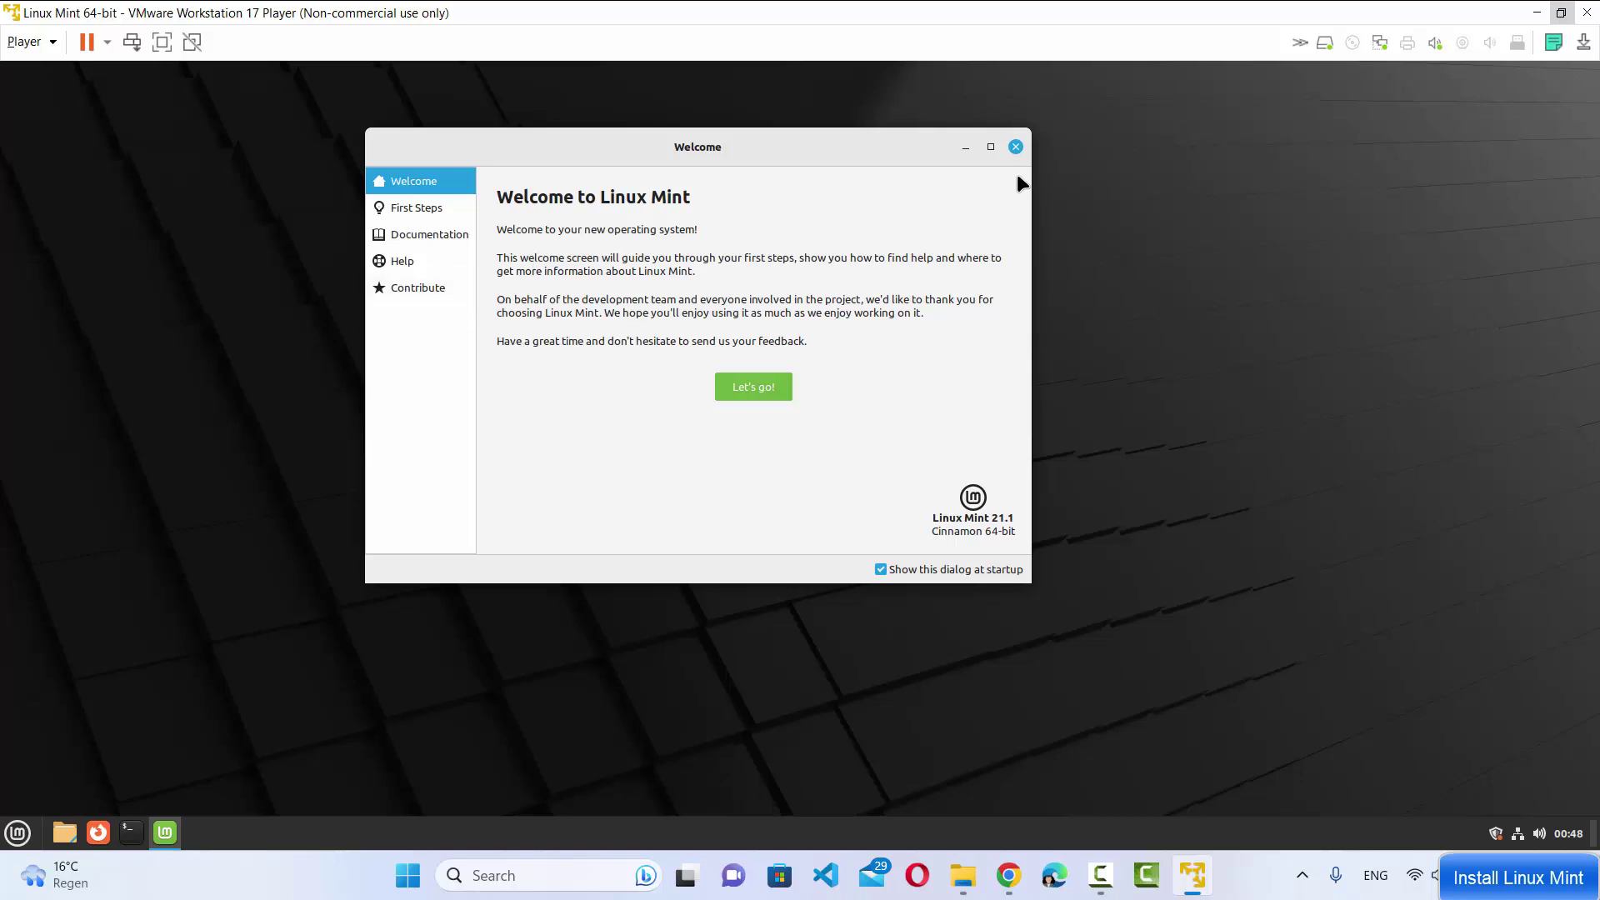
click(1015, 148)
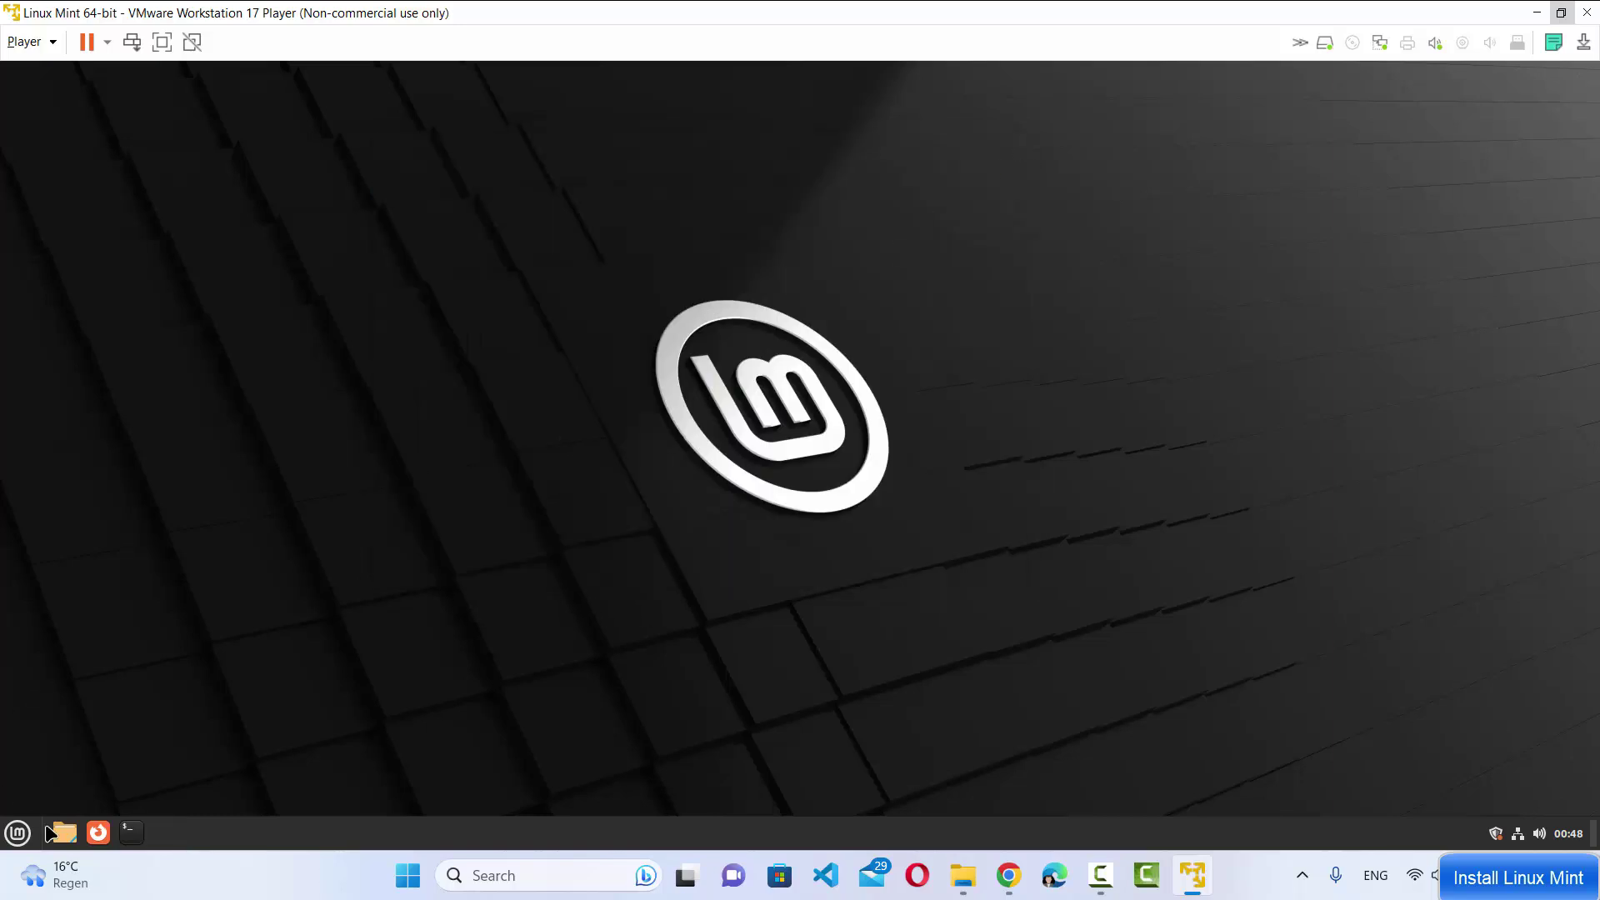
click(18, 833)
mouse_move(144, 700)
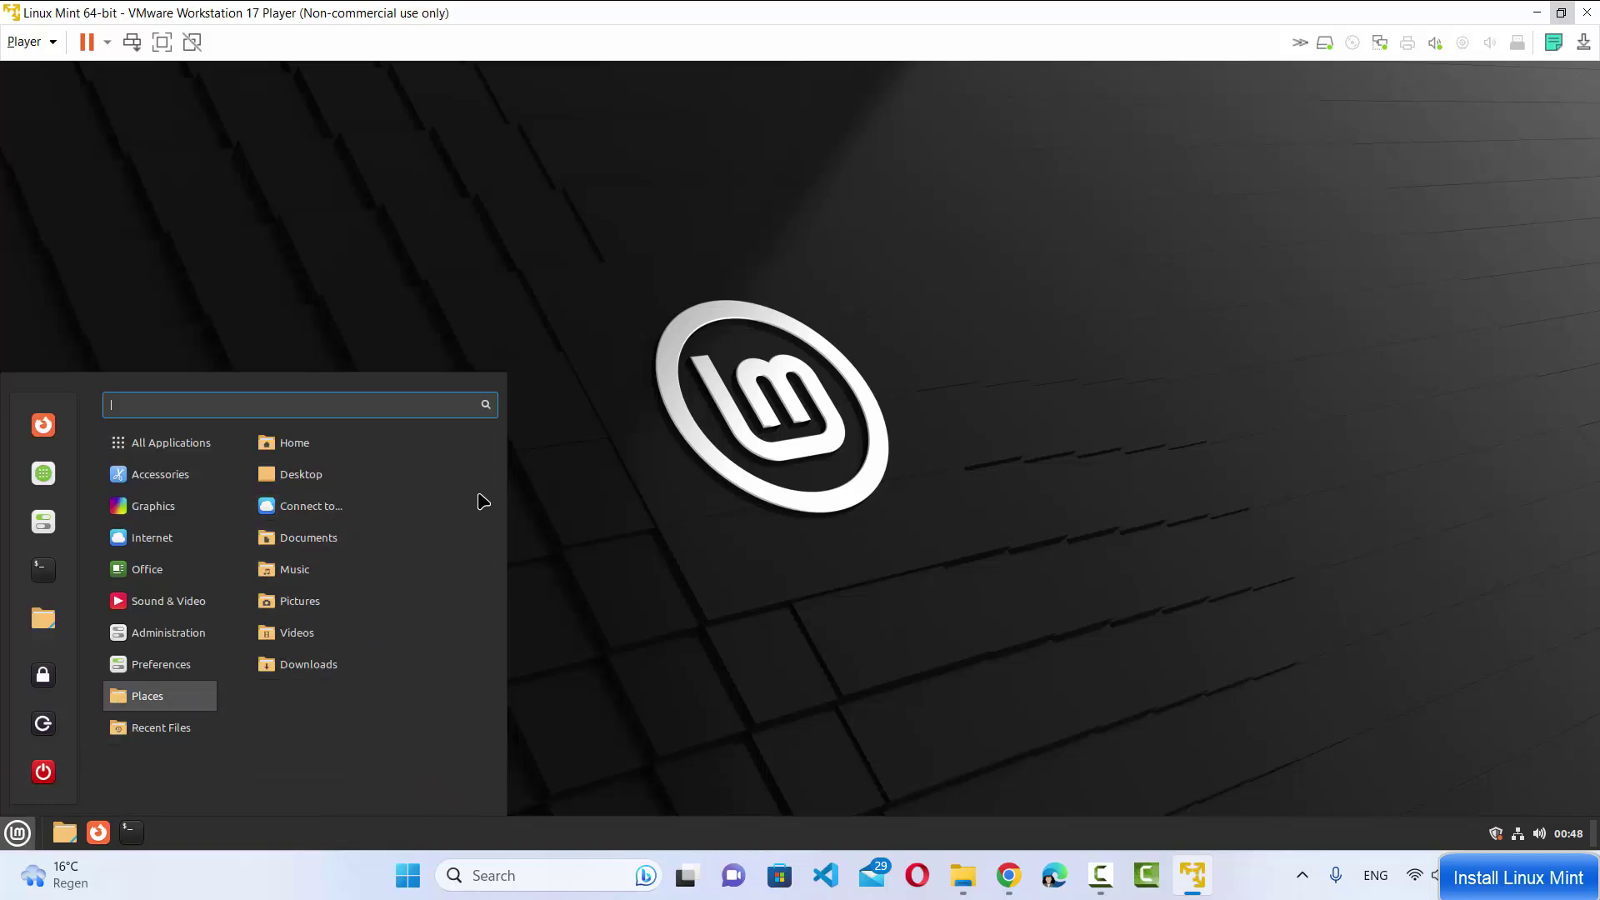
click(617, 499)
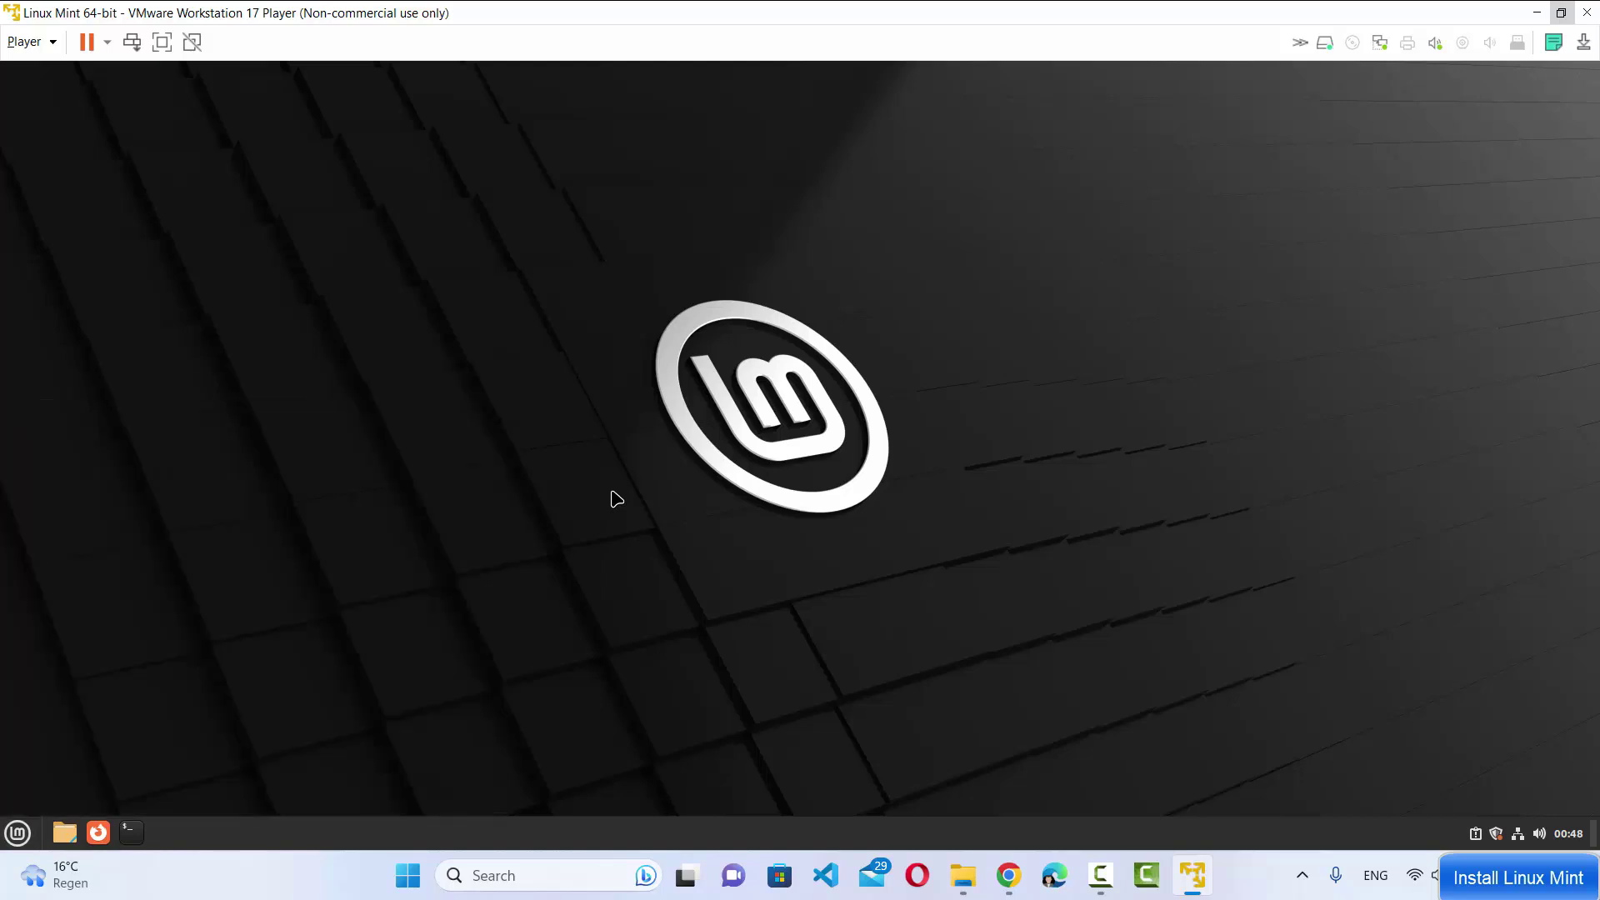